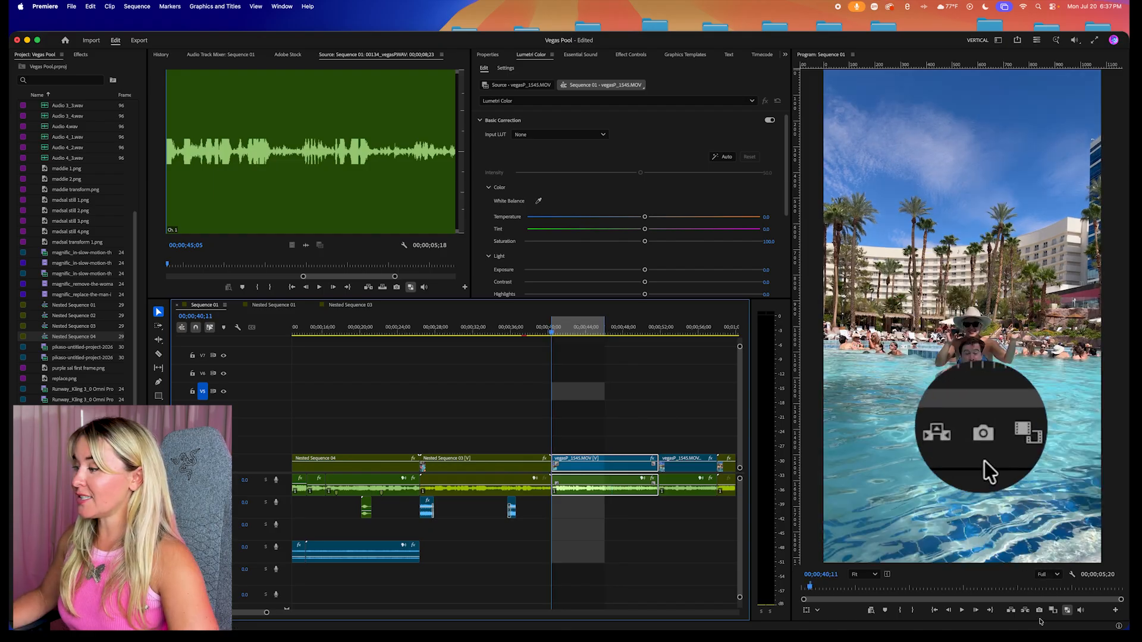
Export the current frame as an 8-bit PNG named "dolphin stephen" and import it into the project
{"action": "left_click", "coordinate": [1040, 611]}
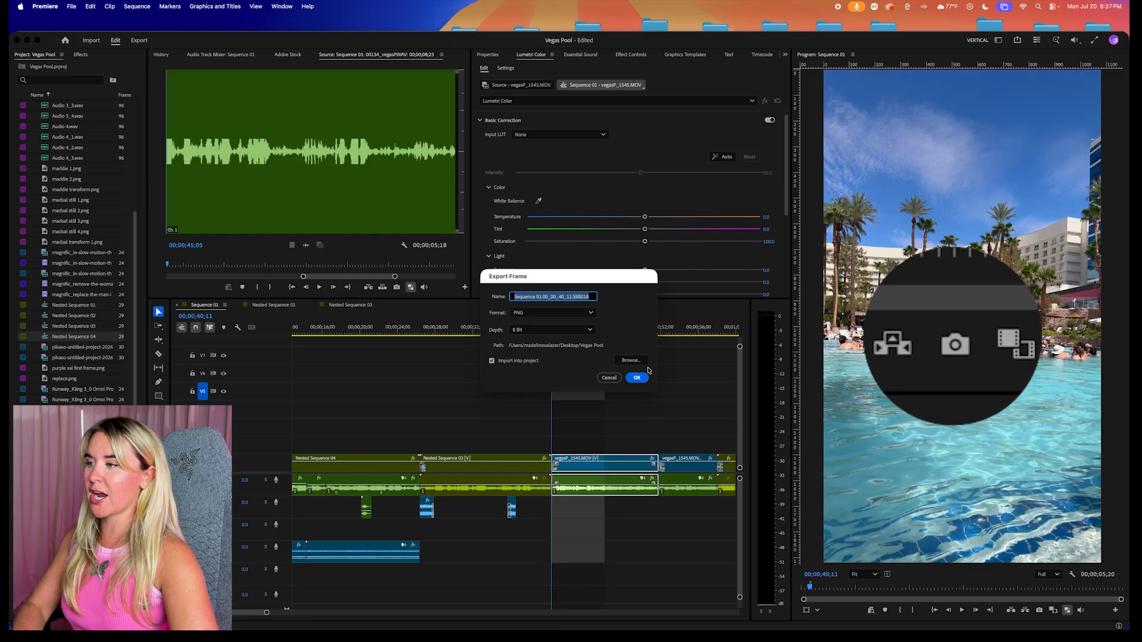
{"action": "type", "text": "dolphin"}
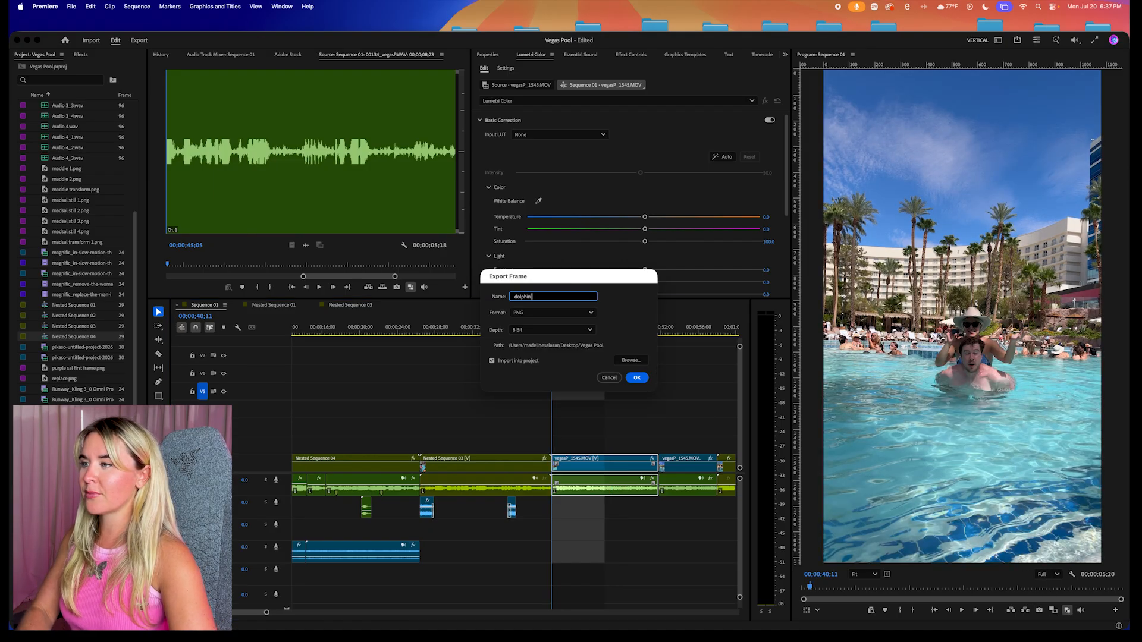
{"action": "type", "text": " stephen"}
{"action": "key", "text": "Return"}
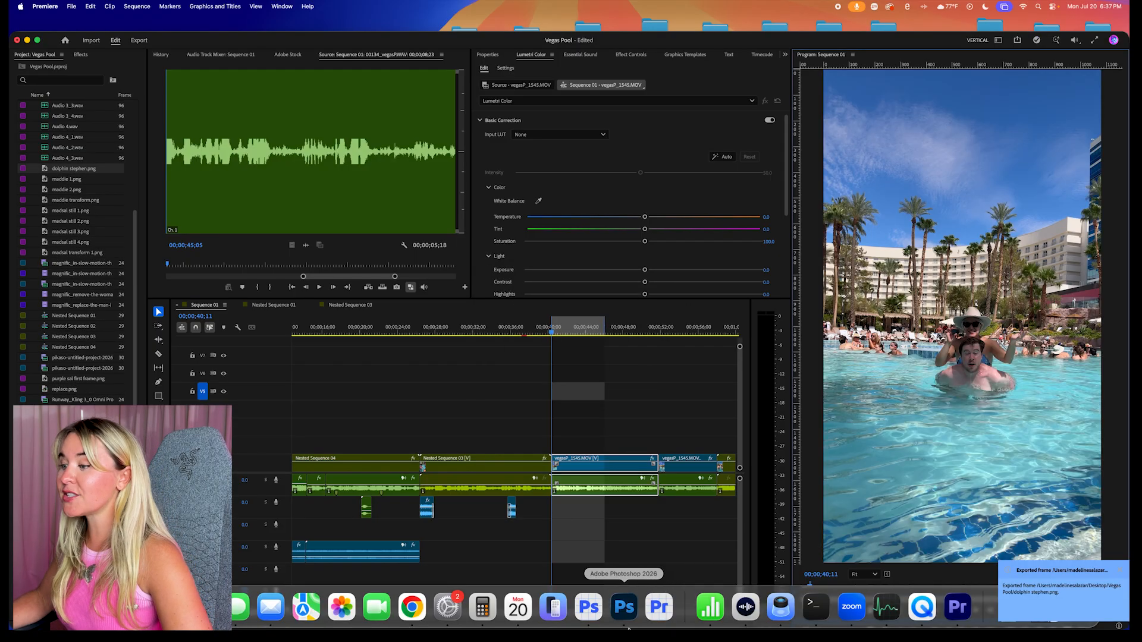
Switch to Photoshop (Beta) and open dolphin stephen.png from the Vegas Pool folder
{"action": "left_click", "coordinate": [601, 614]}
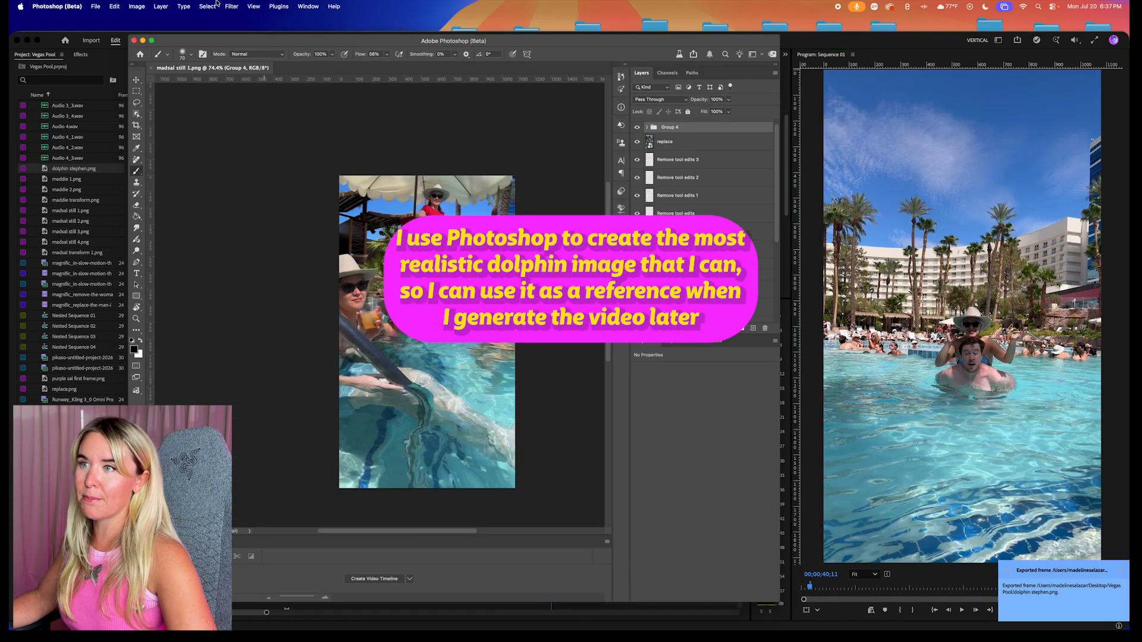
{"action": "left_click", "coordinate": [99, 8]}
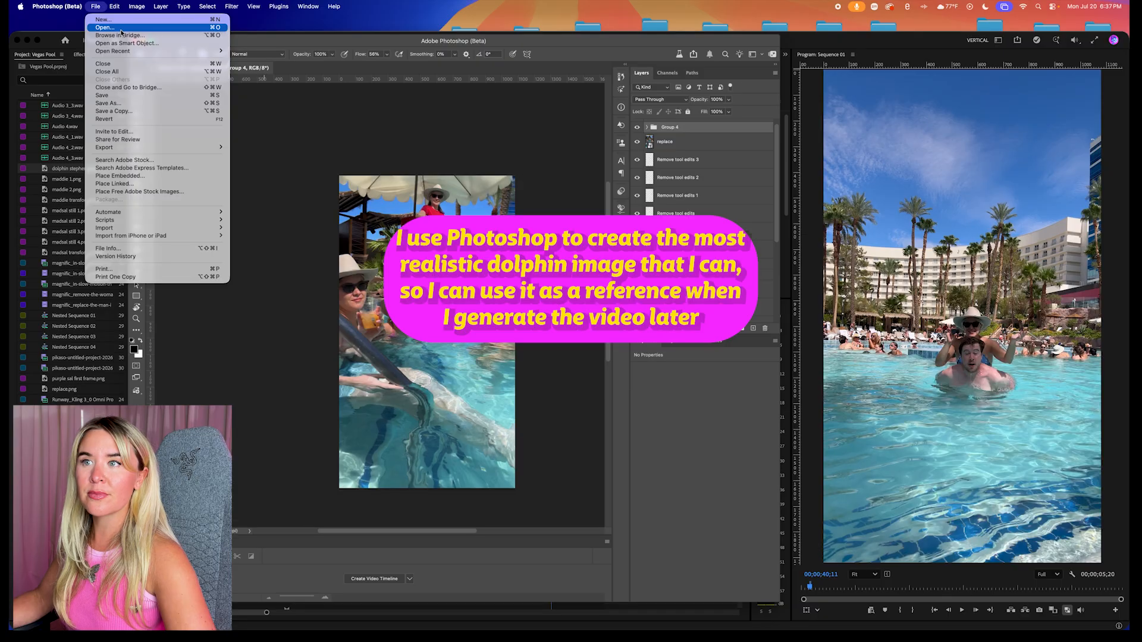
{"action": "left_click", "coordinate": [122, 29]}
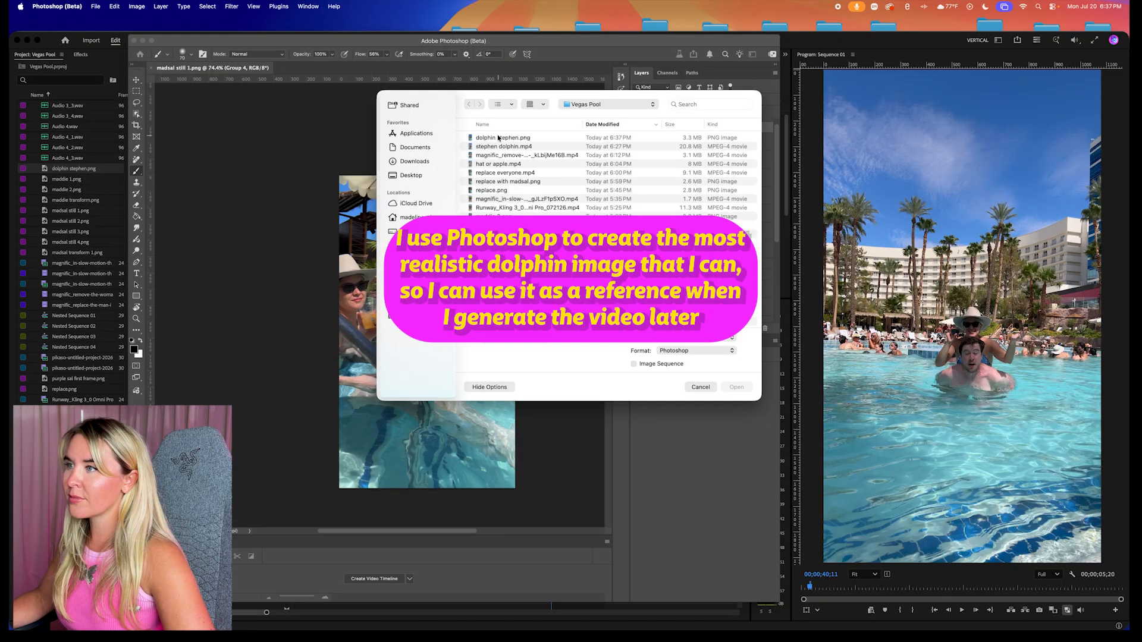
{"action": "left_click", "coordinate": [499, 138]}
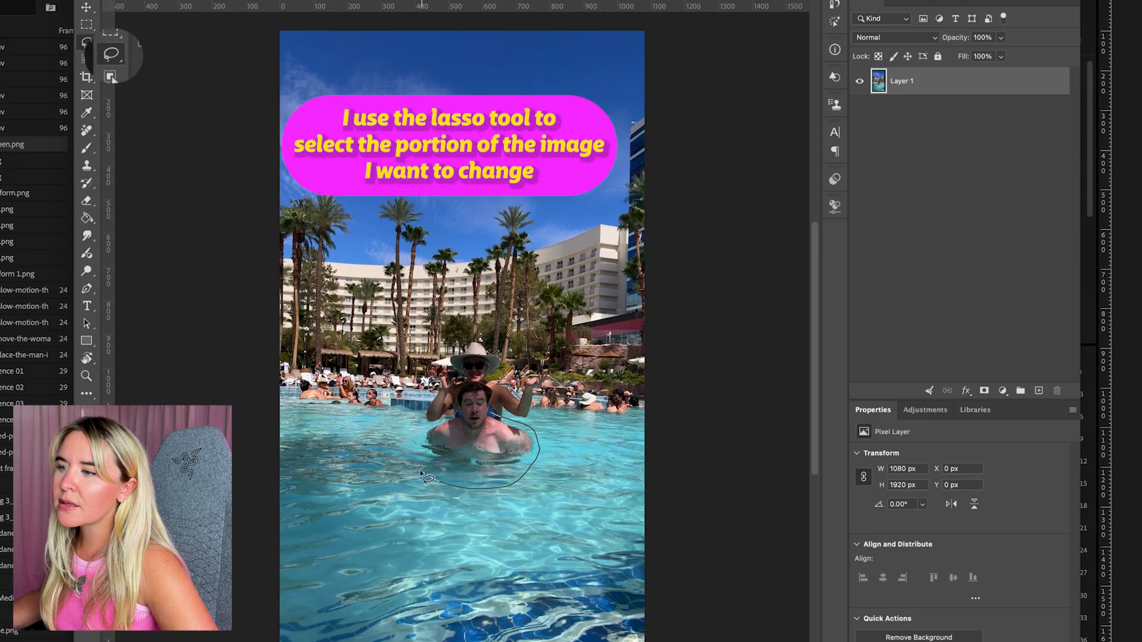
Outline the man in the pool with a freehand selection and fill it with Firefly Generative Fill using the prompt "riding a dolphin"
{"action": "mouse_move", "coordinate": [419, 479]}
{"action": "left_mouse_down"}
{"action": "mouse_move", "coordinate": [427, 434]}
{"action": "mouse_move", "coordinate": [479, 384]}
{"action": "left_mouse_up"}
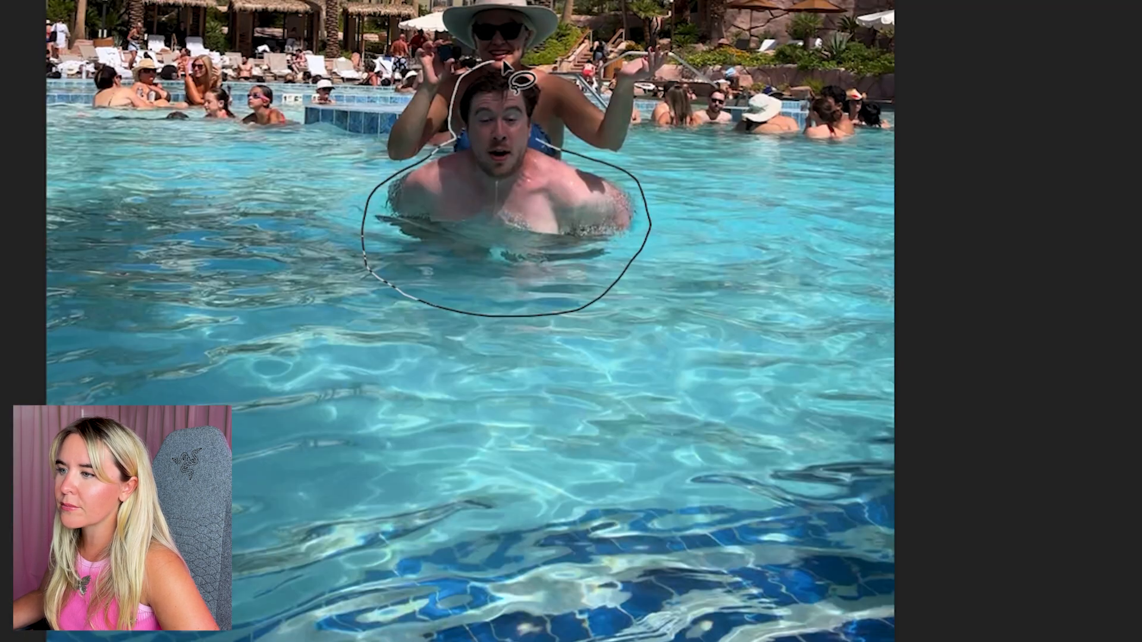
{"action": "mouse_move", "coordinate": [504, 65]}
{"action": "left_mouse_down"}
{"action": "mouse_move", "coordinate": [545, 95]}
{"action": "mouse_move", "coordinate": [546, 143]}
{"action": "left_mouse_up"}
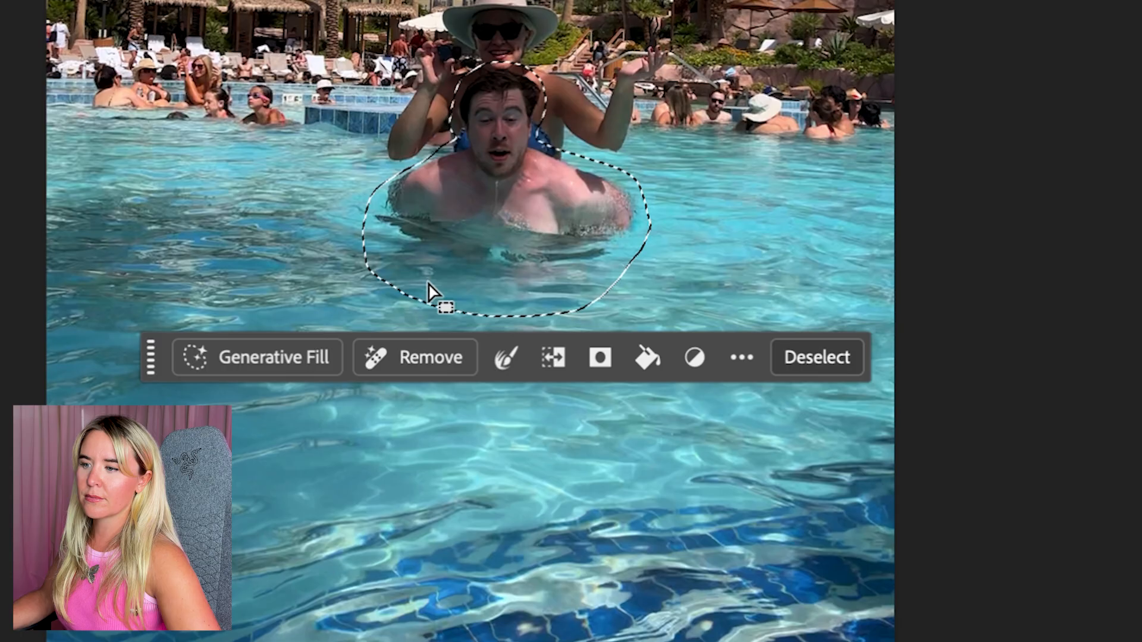
{"action": "left_click", "coordinate": [244, 367]}
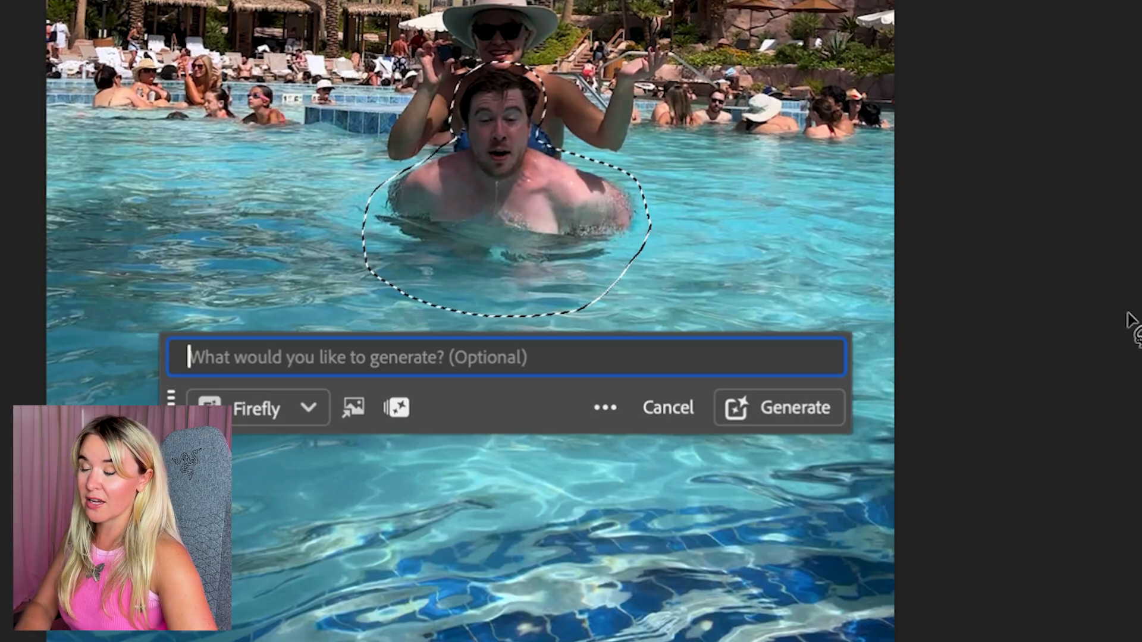
{"action": "type", "text": "riding a dolphin"}
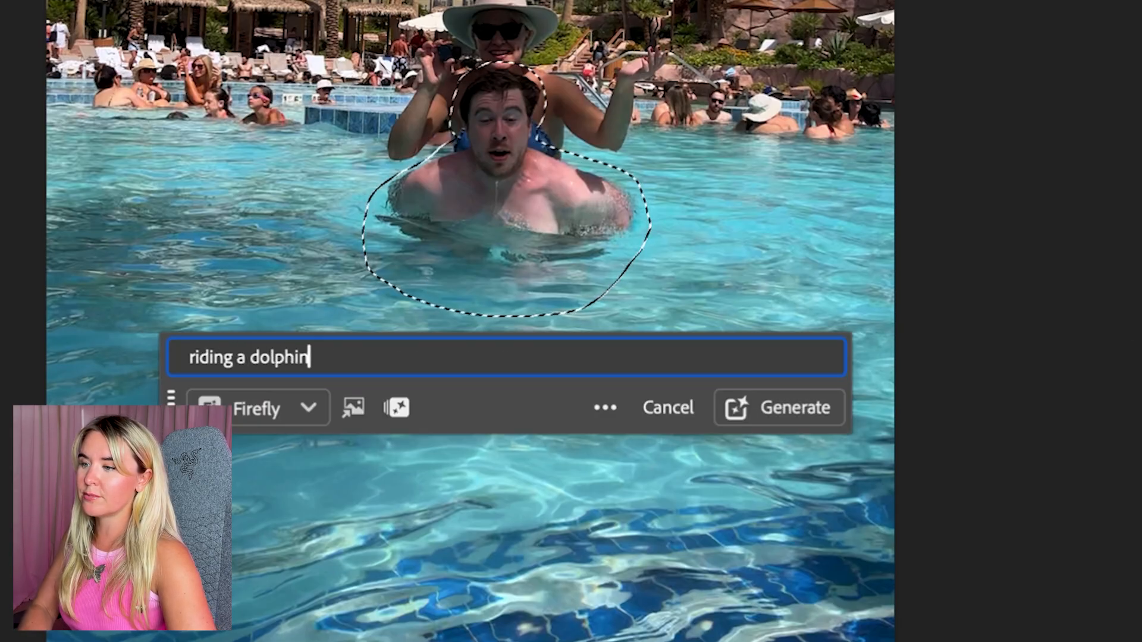
{"action": "key", "text": "Return"}
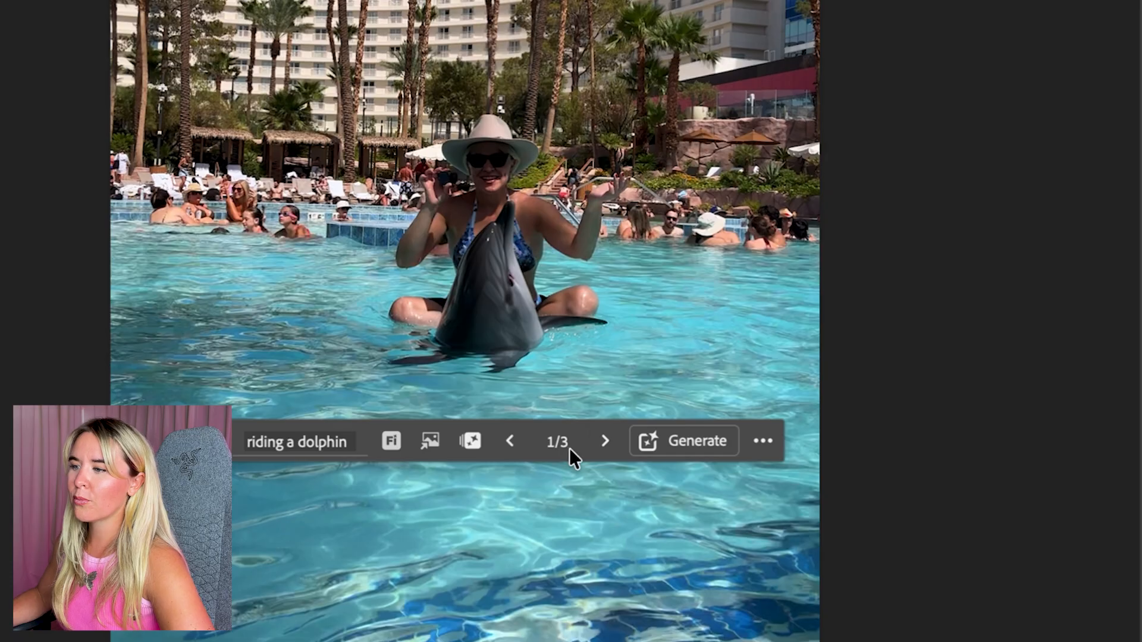
Look through the generated "riding a dolphin" variations and compare them
{"action": "left_click", "coordinate": [534, 512]}
{"action": "left_click", "coordinate": [605, 443]}
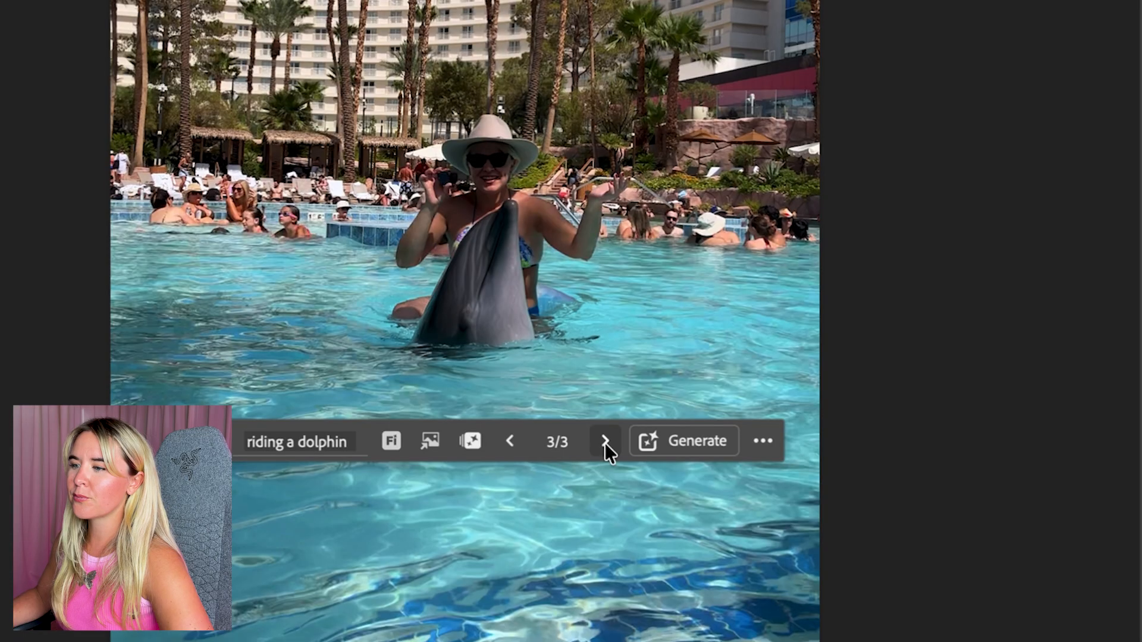
{"action": "left_click", "coordinate": [507, 451]}
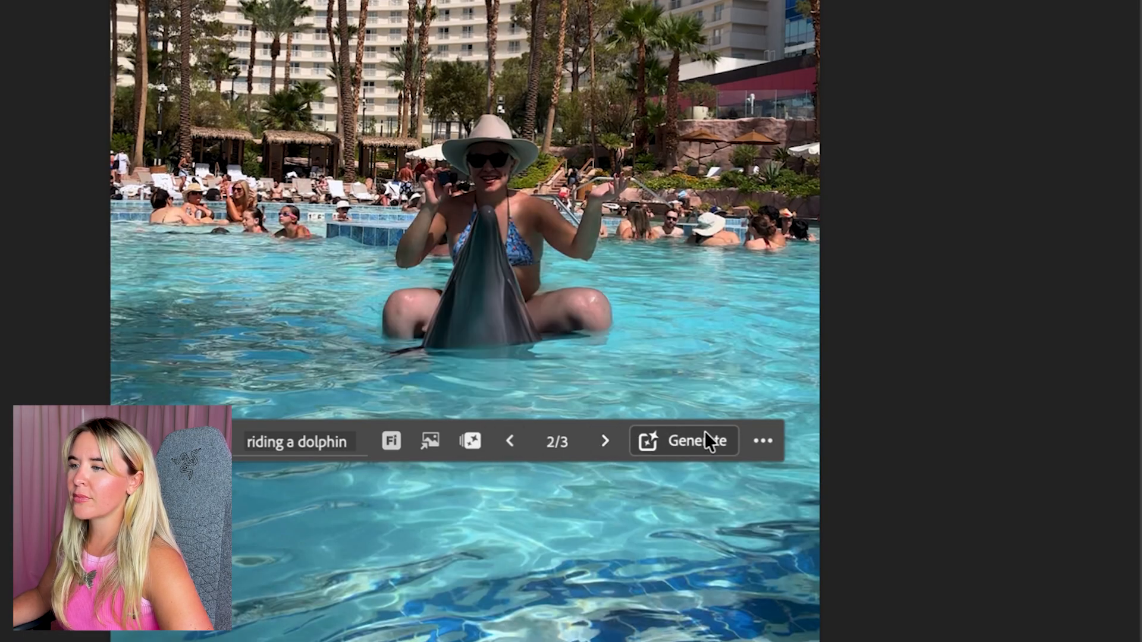
Generate another set of "riding a dolphin" variations, browse them, and hide the generative layer
{"action": "left_click", "coordinate": [708, 432]}
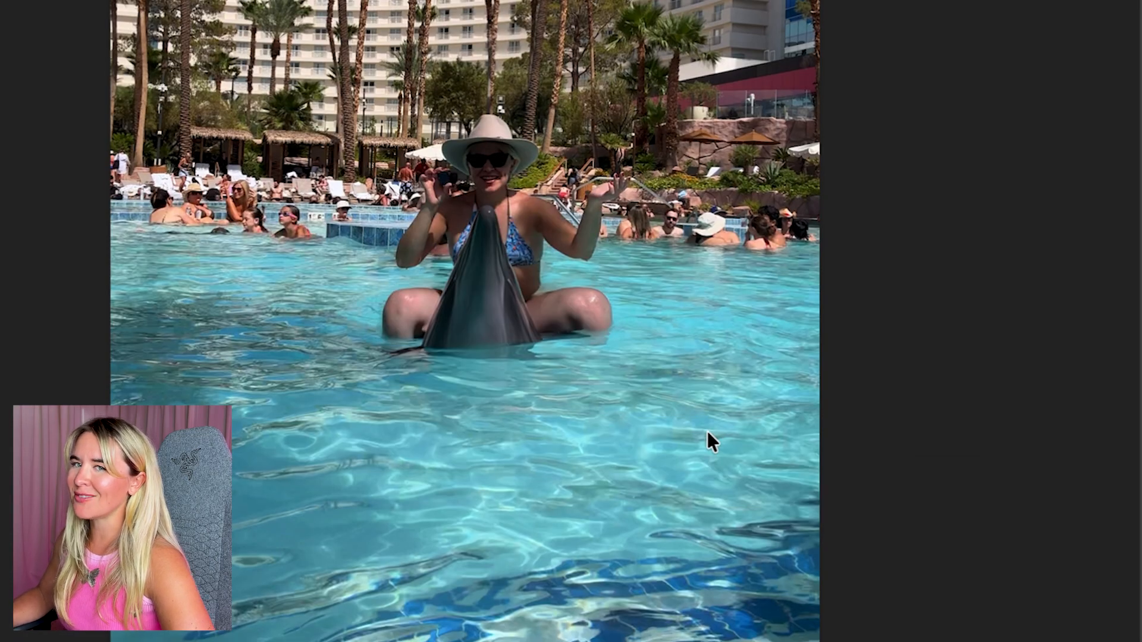
{"action": "left_click", "coordinate": [604, 442]}
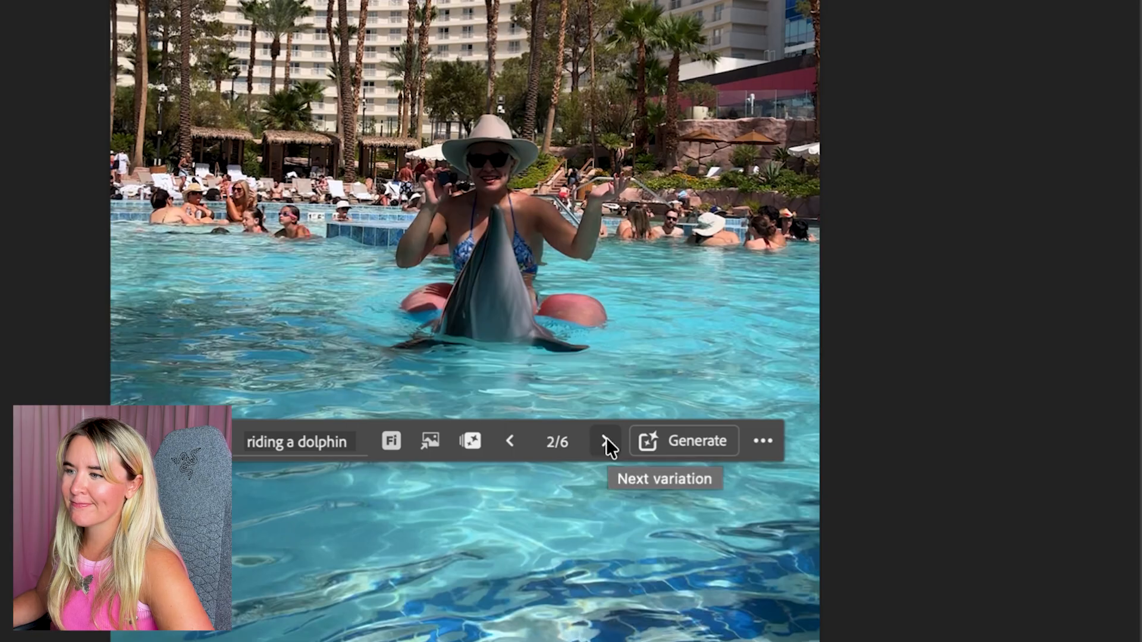
{"action": "left_click", "coordinate": [606, 441]}
{"action": "left_click", "coordinate": [606, 441]}
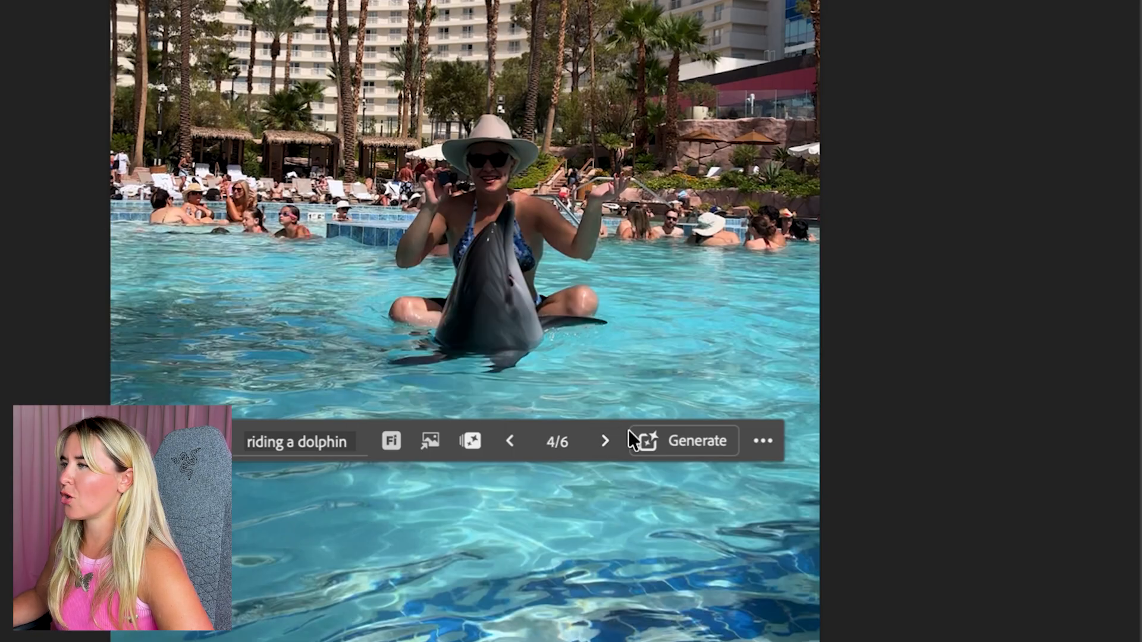
{"action": "key", "text": "ctrl+comma"}
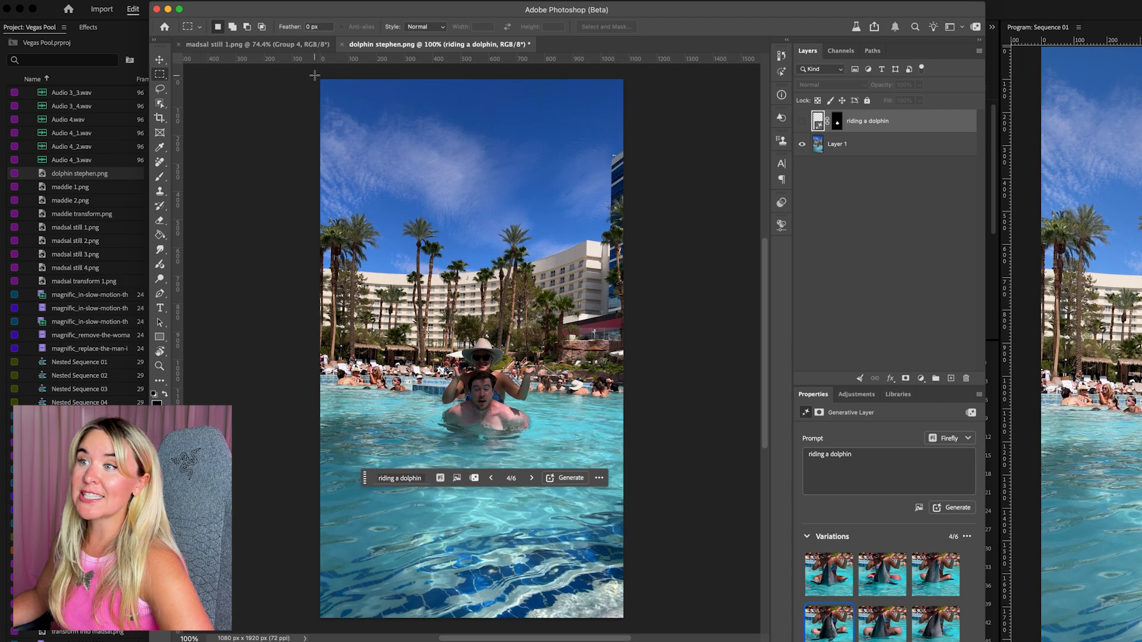
Select the entire image for Generative Fill and choose the partner model Gemini 3.1 (with Nano Banana 2)
{"action": "left_click_drag", "start_coordinate": [315, 76], "coordinate": [647, 620]}
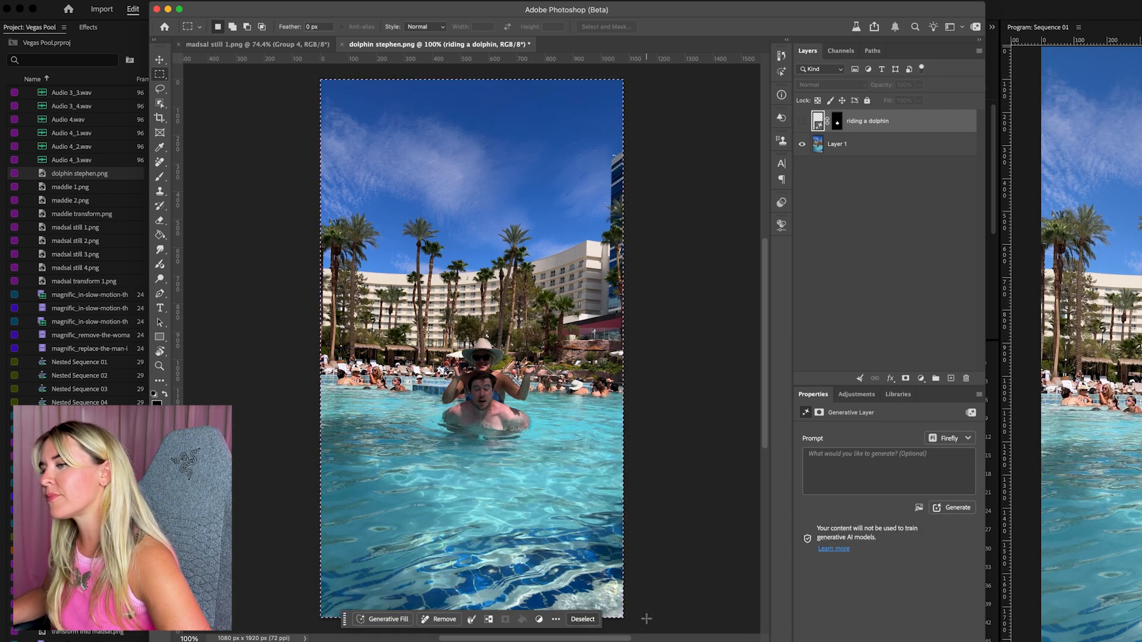
{"action": "left_click", "coordinate": [389, 620]}
{"action": "left_click", "coordinate": [401, 620]}
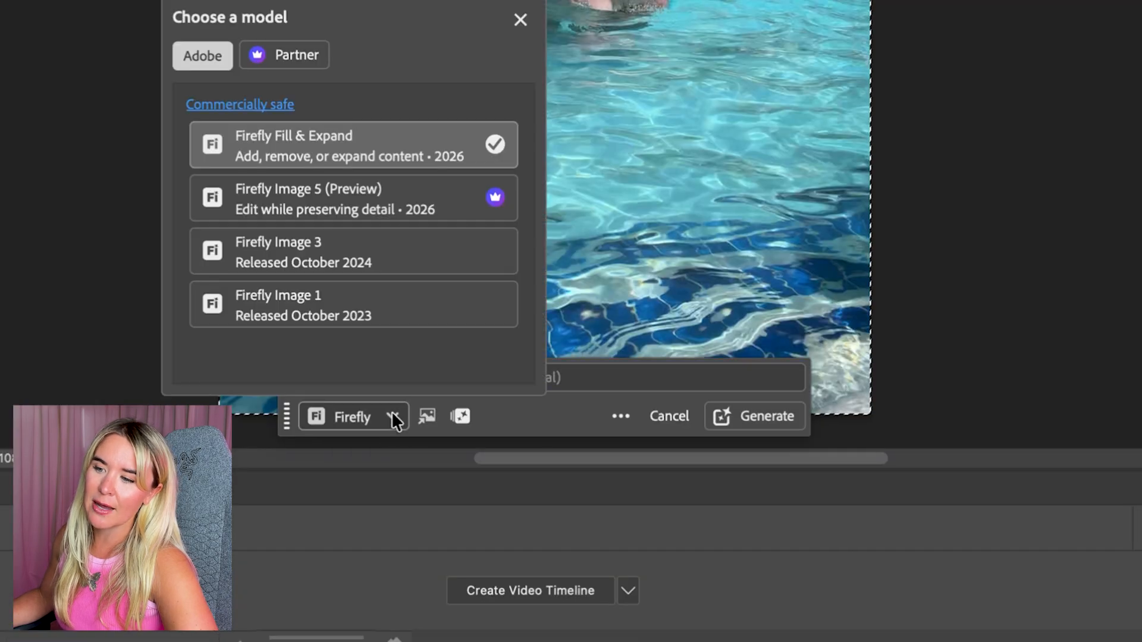
{"action": "left_click", "coordinate": [311, 54]}
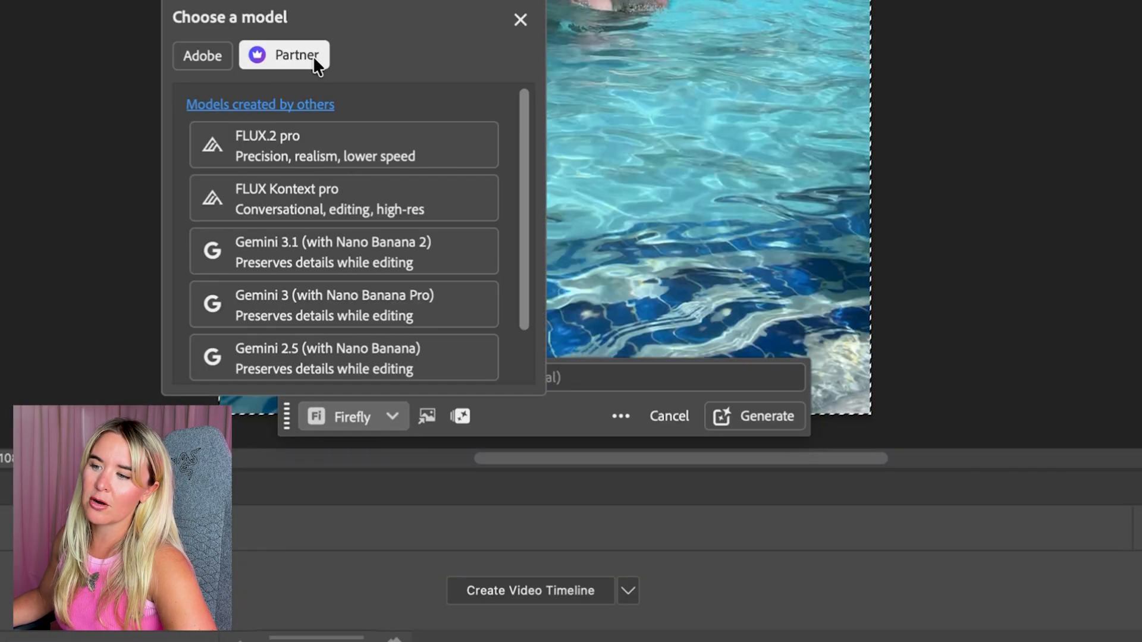
{"action": "left_click", "coordinate": [310, 270]}
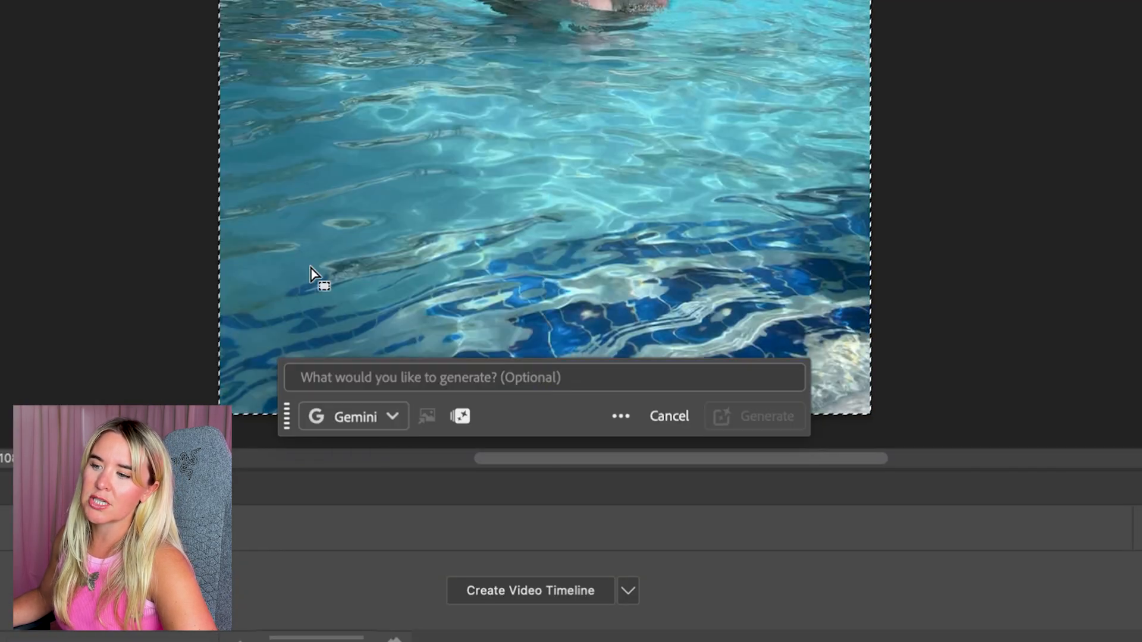
Generate with the prompt "replace the man with a dolphin so it looks like the woman is riding a dolphin towards camera. keep everything else the same"
{"action": "left_click", "coordinate": [428, 374]}
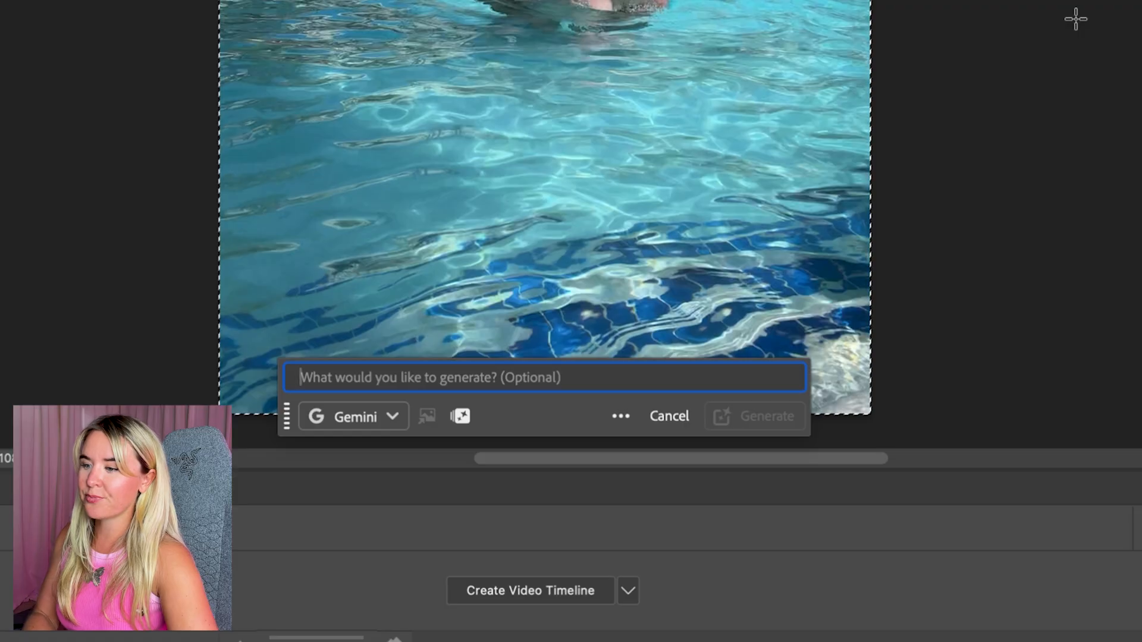
{"action": "type", "text": "replace t"}
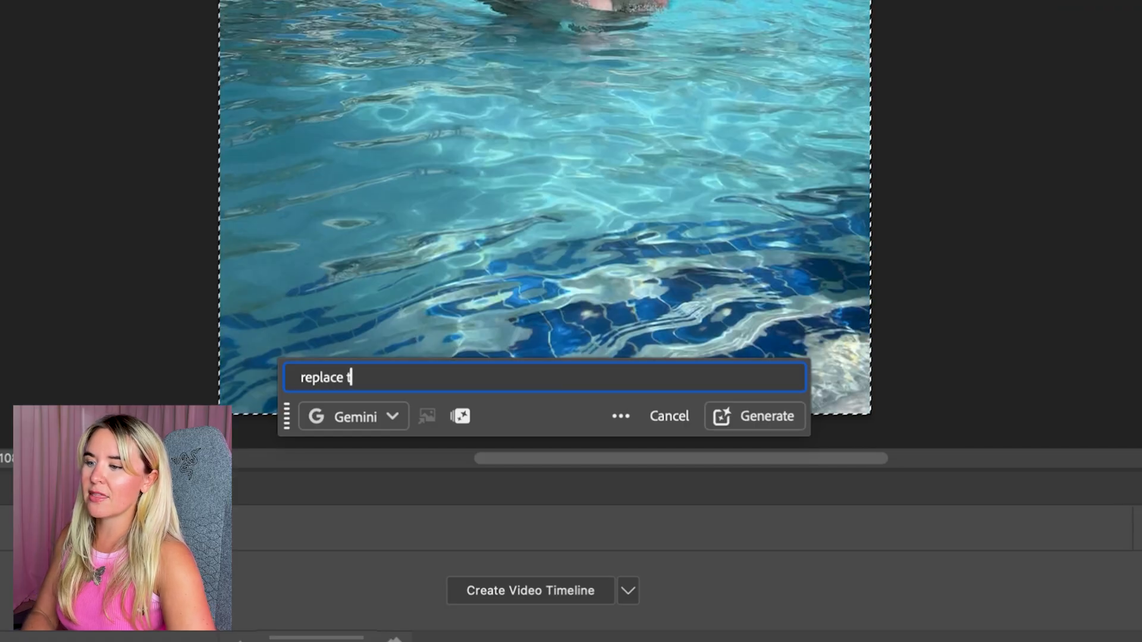
{"action": "type", "text": "he man with a"}
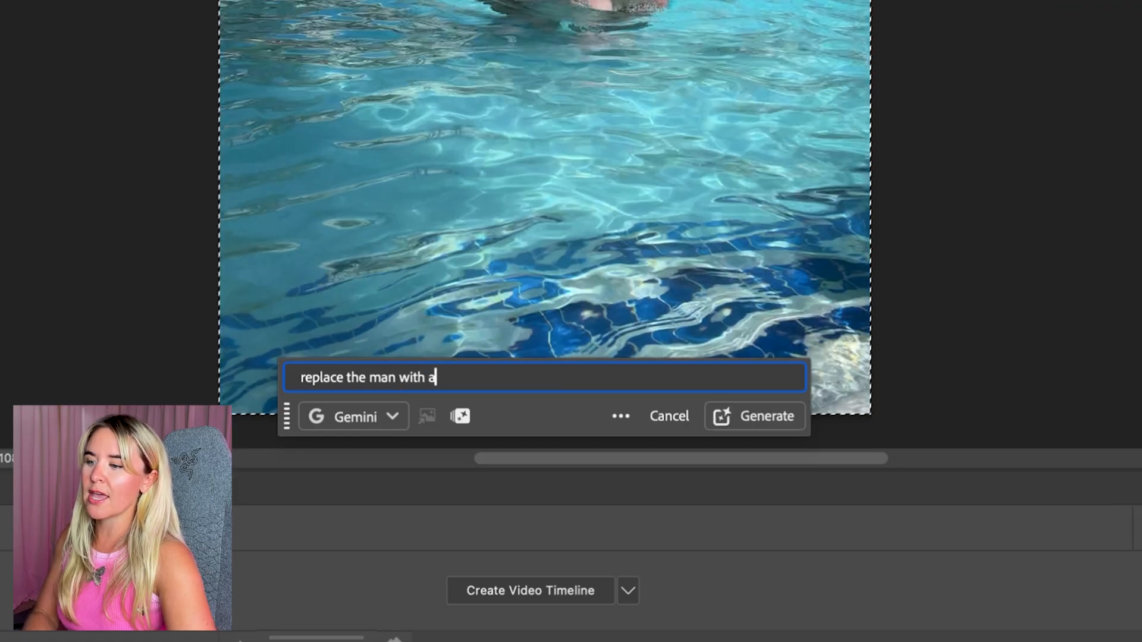
{"action": "type", "text": " dolphin so it"}
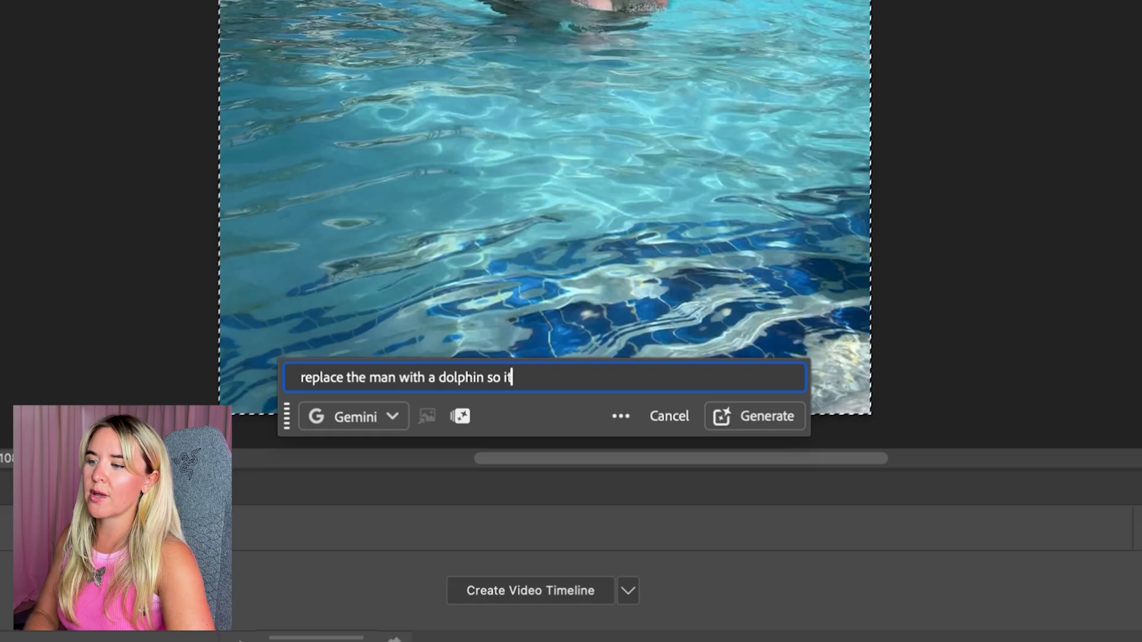
{"action": "type", "text": " looks like th"}
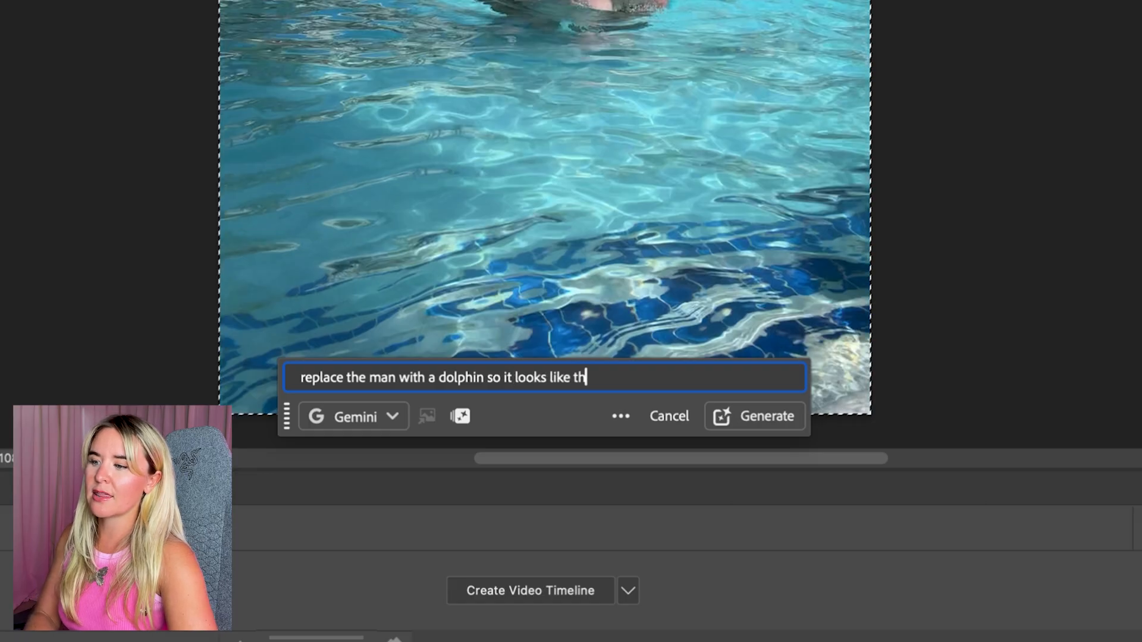
{"action": "type", "text": "e woman is r"}
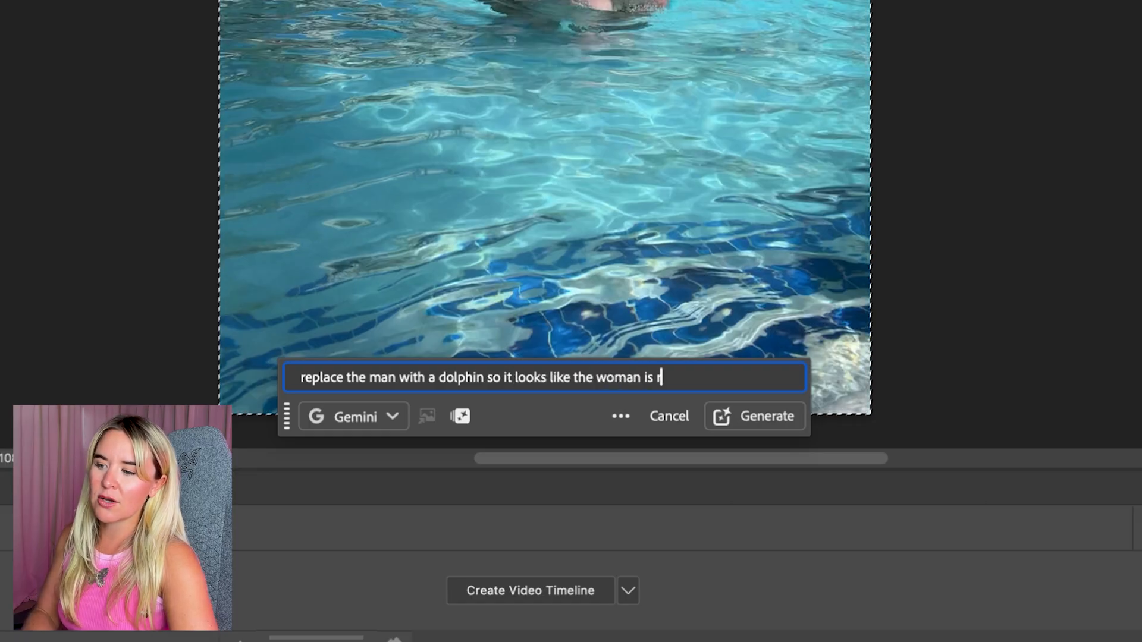
{"action": "type", "text": "iding a dolphin "}
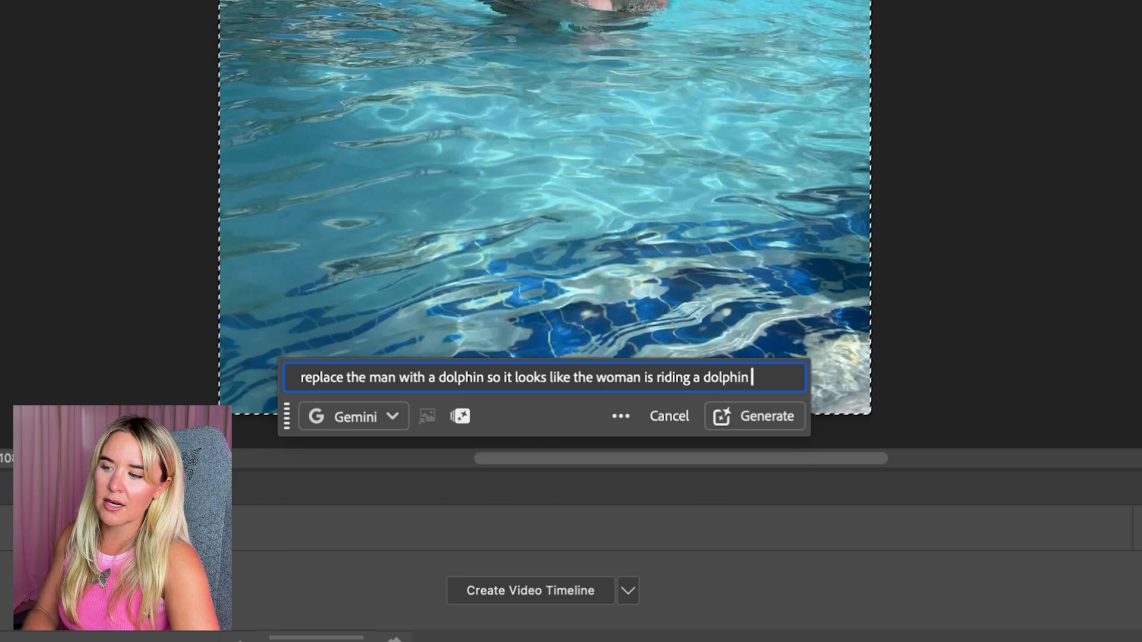
{"action": "type", "text": "towards came"}
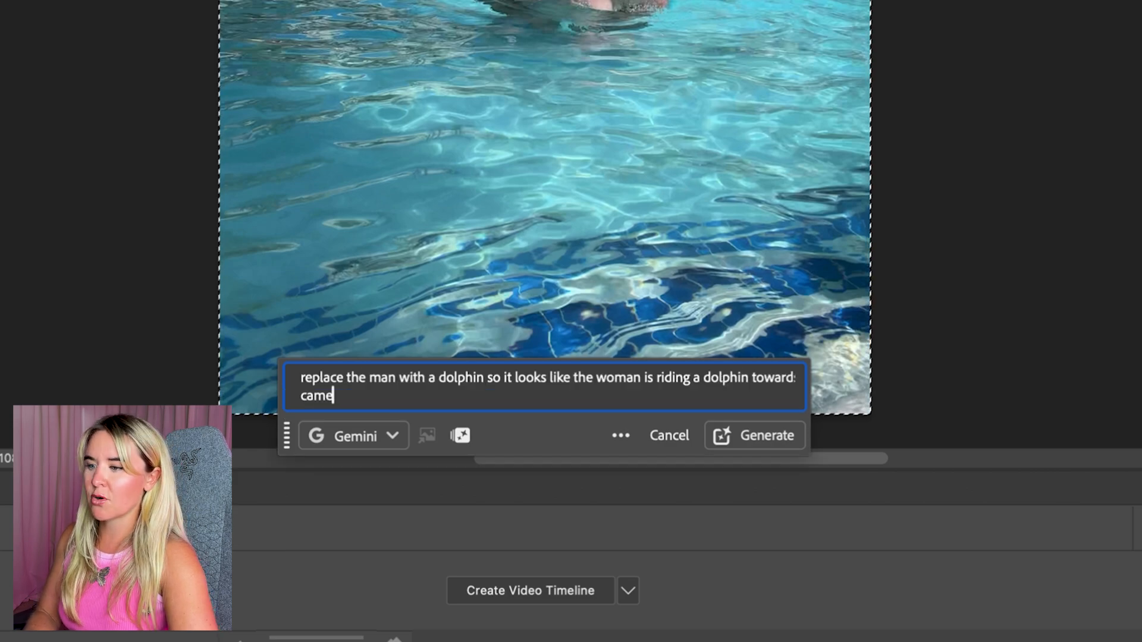
{"action": "type", "text": "ra. keep eve"}
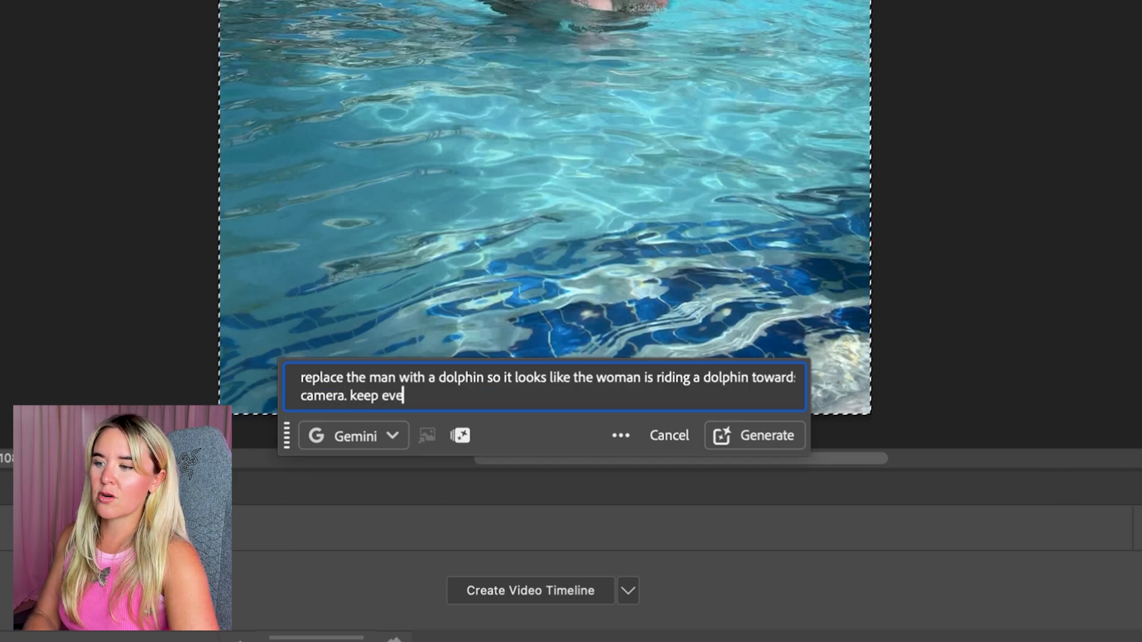
{"action": "type", "text": "rything else the same"}
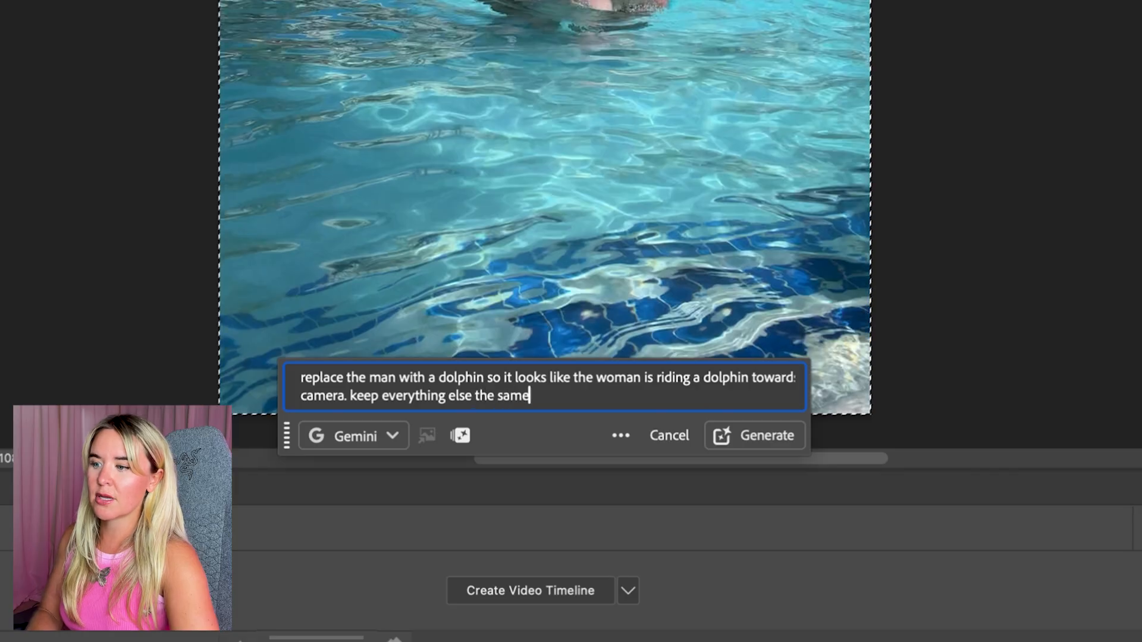
{"action": "key", "text": "Return"}
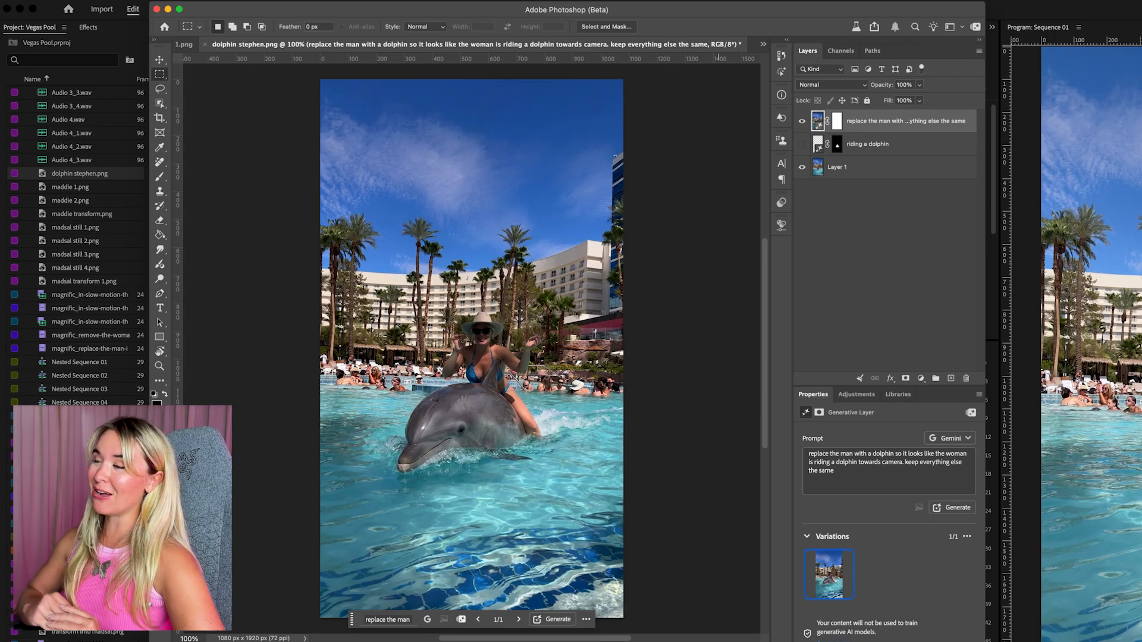
Toggle the visibility of the Gemini-generated dolphin layer to compare it with the original frame
{"action": "left_click", "coordinate": [804, 121]}
{"action": "left_click", "coordinate": [803, 121]}
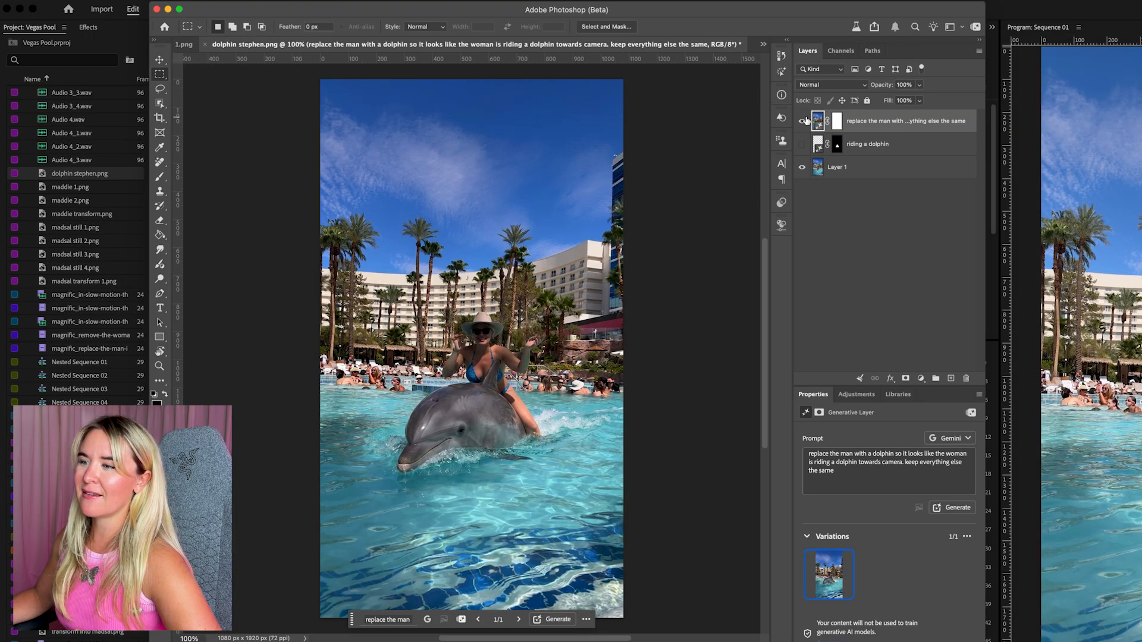
{"action": "left_click", "coordinate": [804, 121]}
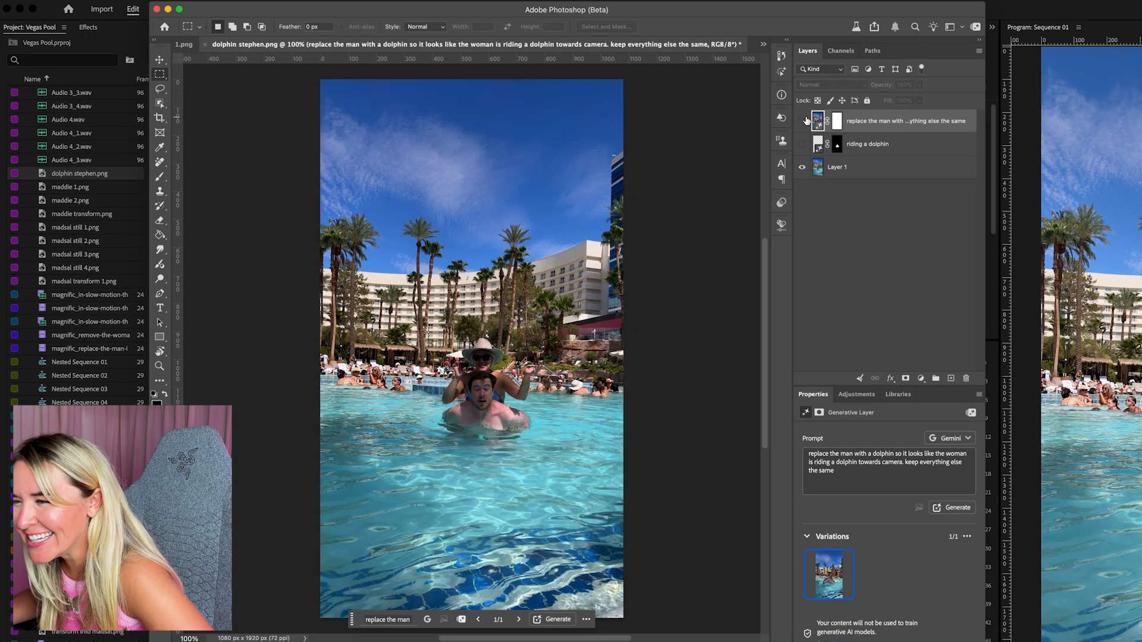
{"action": "left_click", "coordinate": [804, 121]}
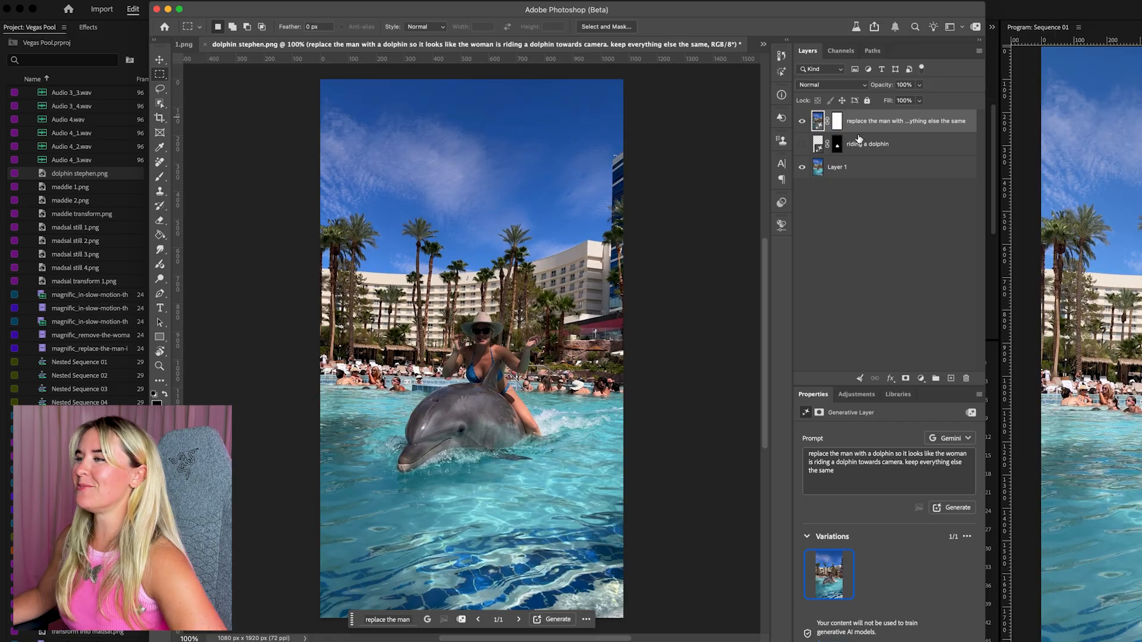
Add a blank layer above the Gemini-generated dolphin layer and merge the two into a single pixel layer
{"action": "left_click", "coordinate": [951, 379]}
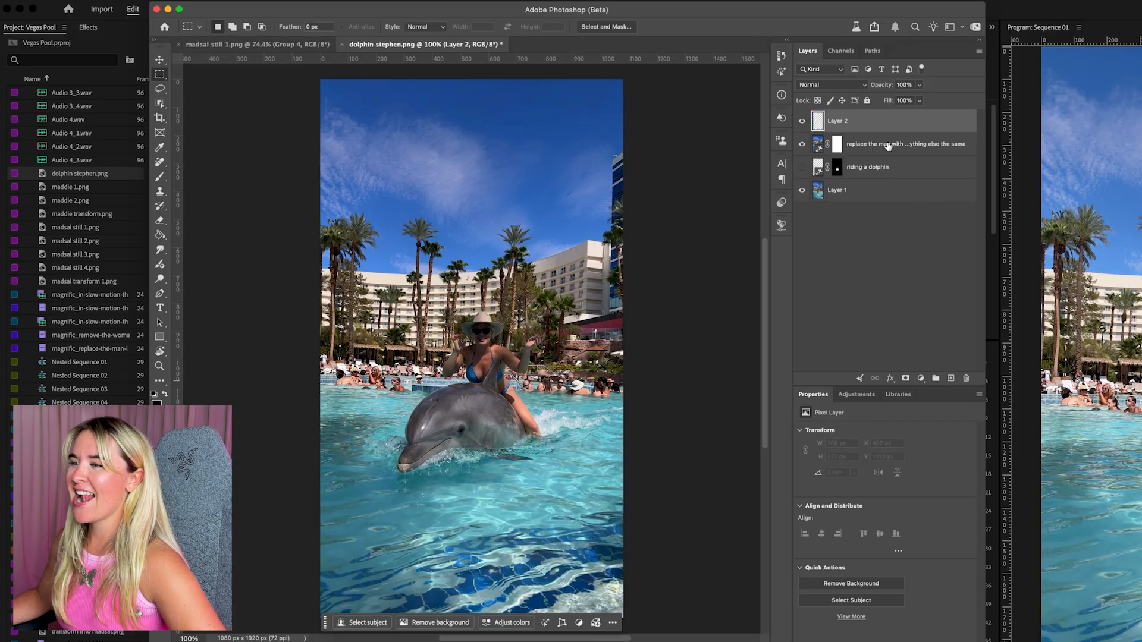
{"action": "left_click", "coordinate": [887, 147], "text": "shift"}
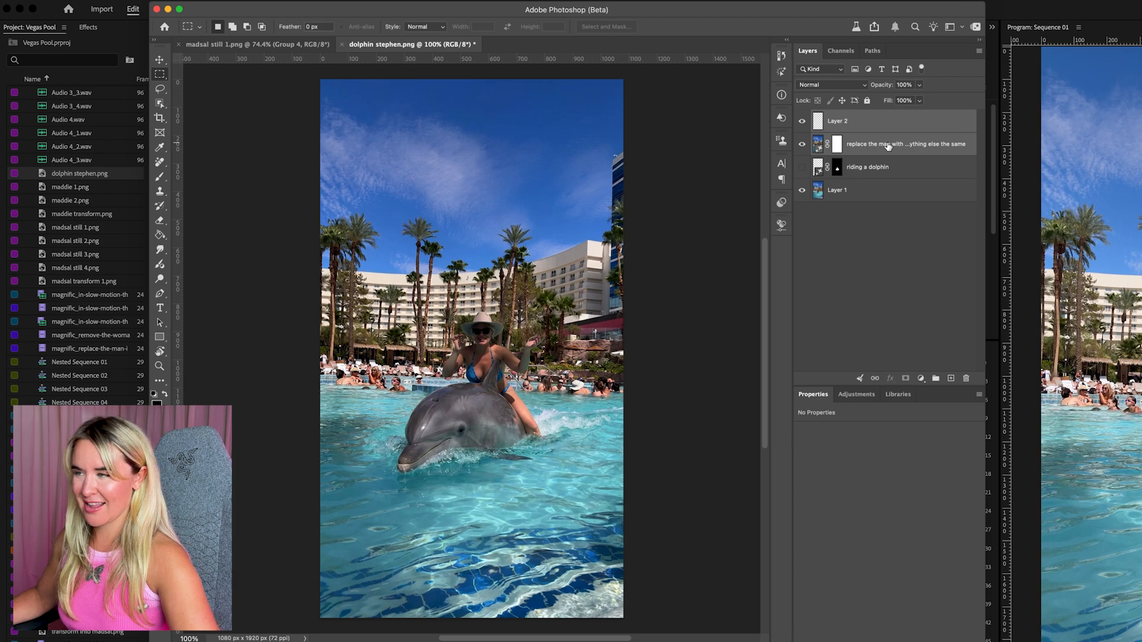
{"action": "key", "text": "super+e"}
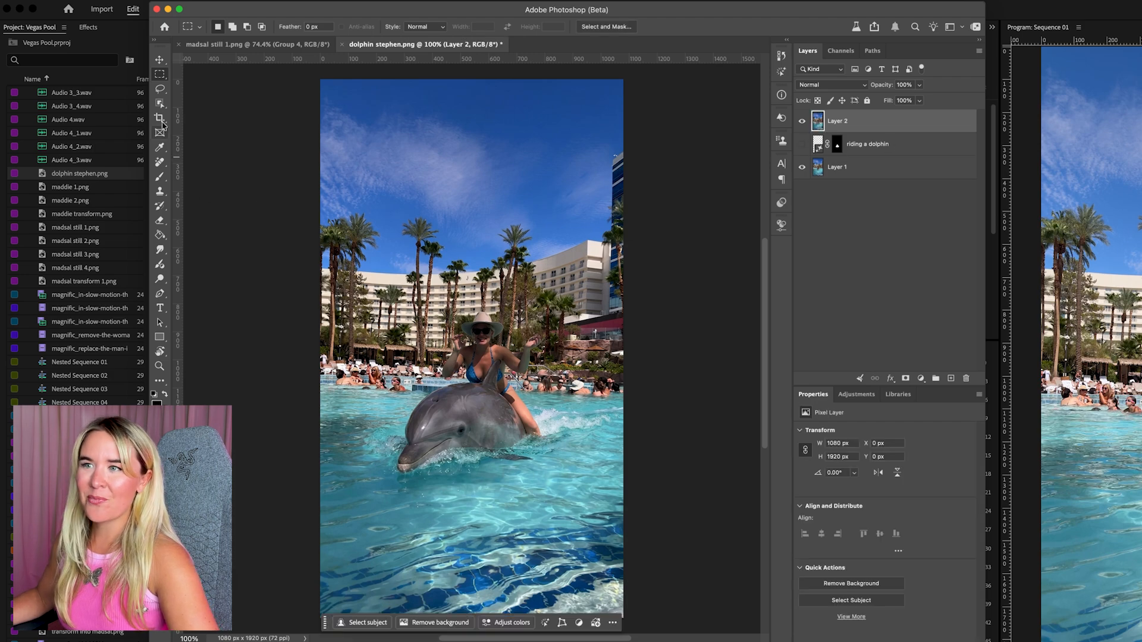
Copy a rectangular area around the woman and dolphin to a new layer, hide the merged layer, and remove the copy's background
{"action": "left_click_drag", "start_coordinate": [391, 387], "coordinate": [604, 511]}
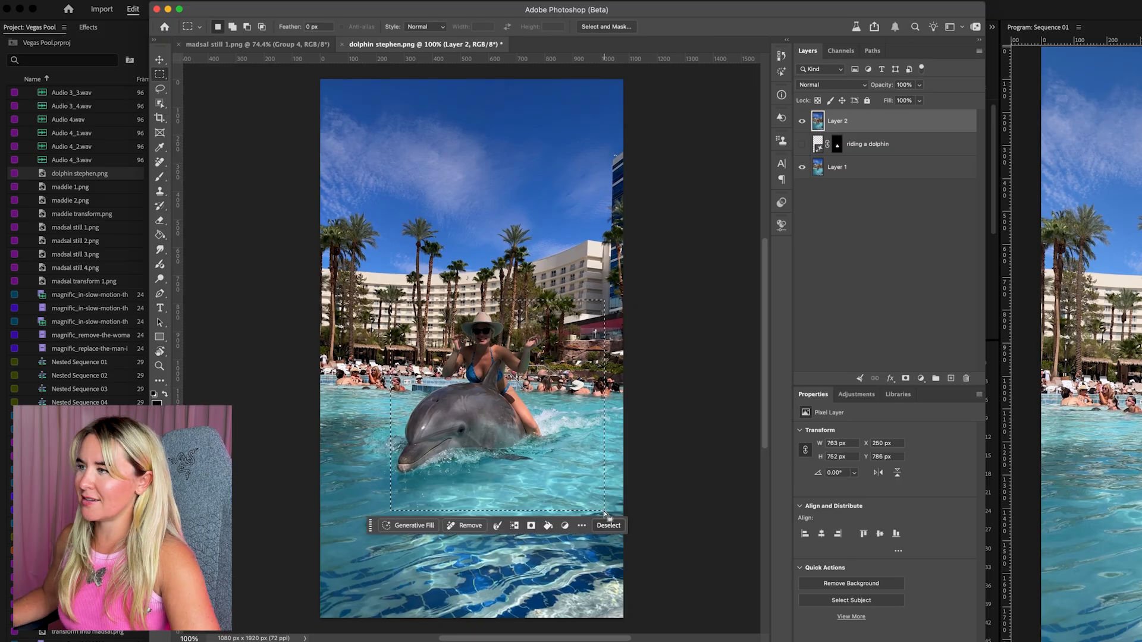
{"action": "key", "text": "super+j"}
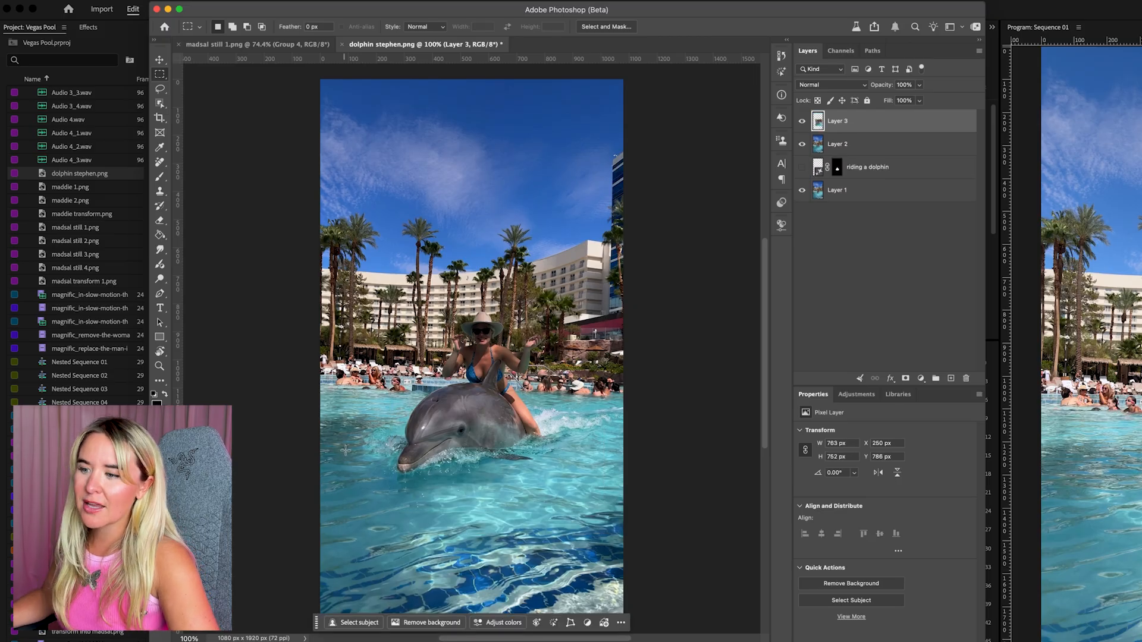
{"action": "left_click", "coordinate": [803, 144]}
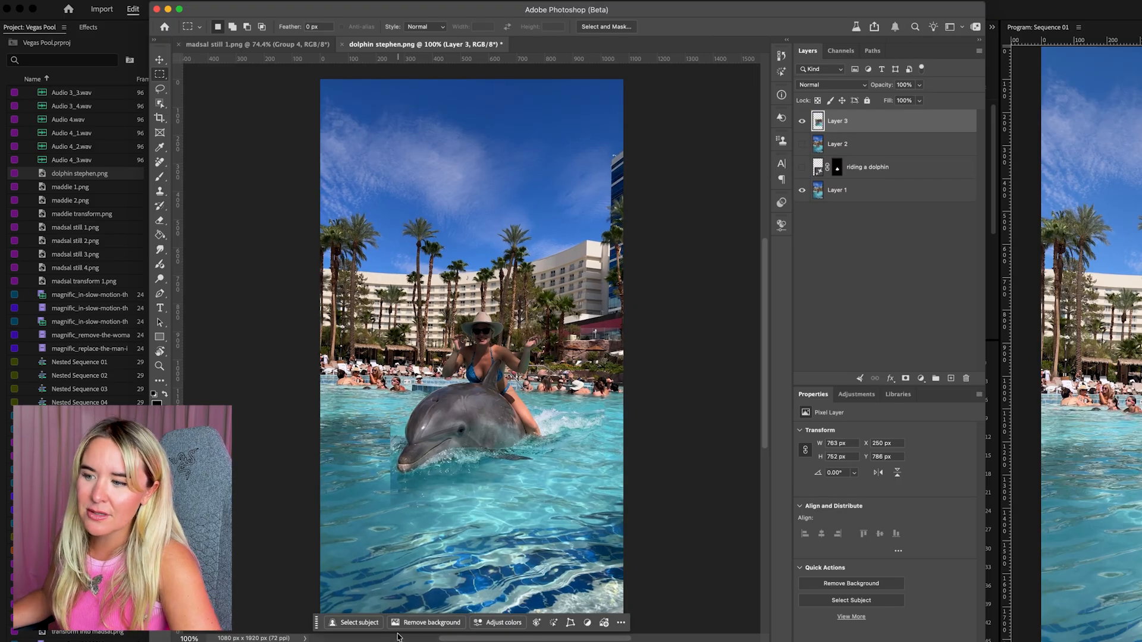
{"action": "left_click", "coordinate": [435, 623]}
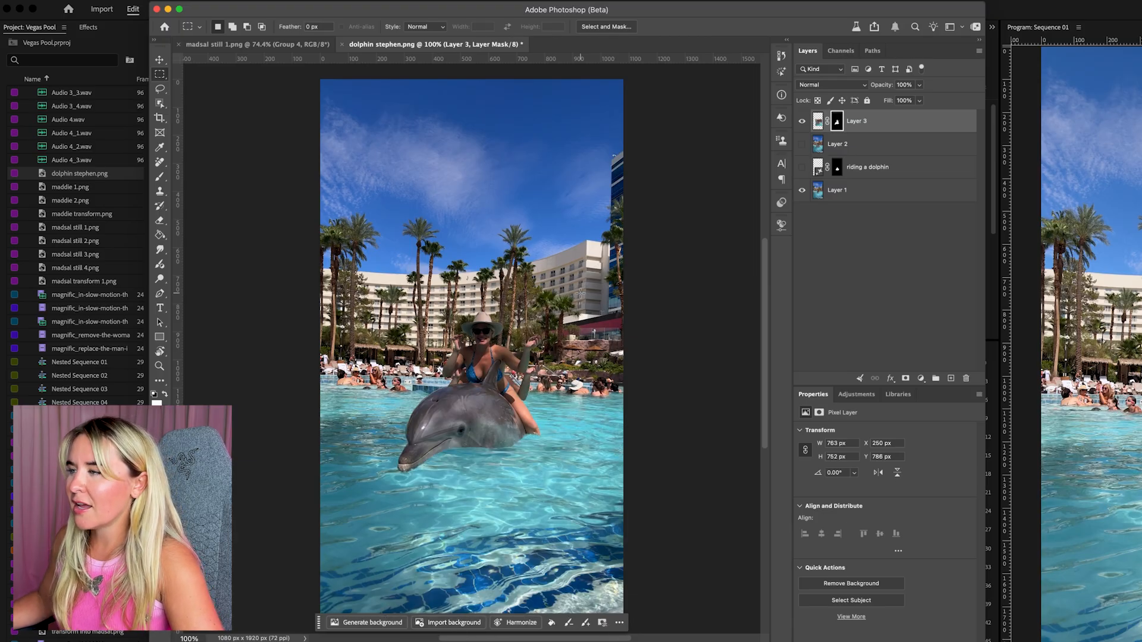
Lower the cutout layer's opacity to 73% and move it down to Y 880 px, aligning it with the woman in the original frame
{"action": "left_click", "coordinate": [883, 124]}
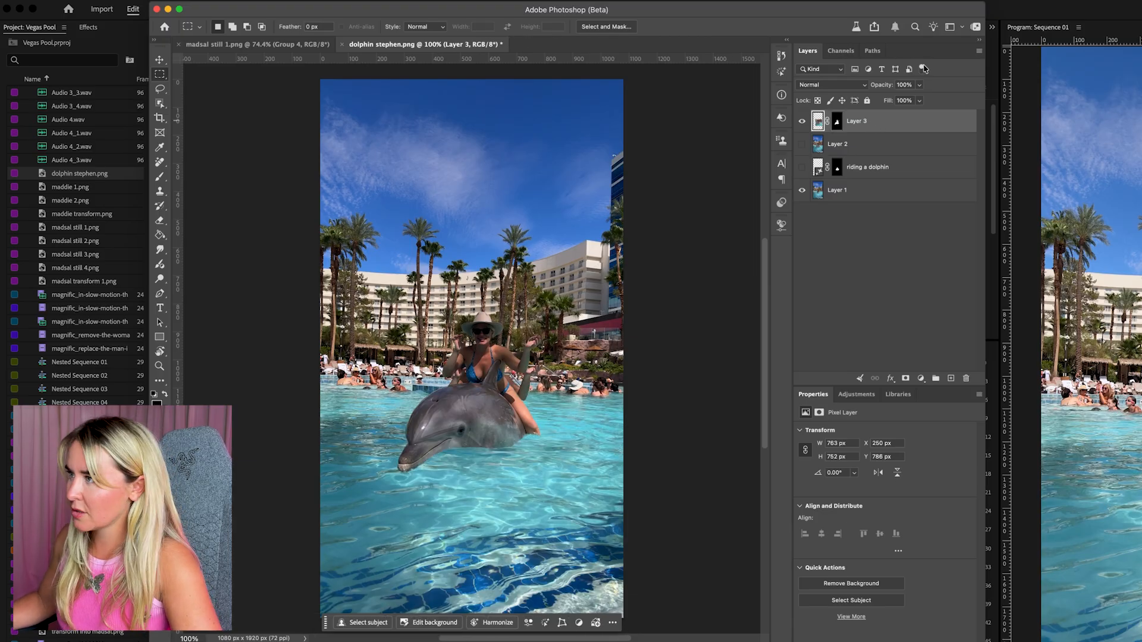
{"action": "left_click_drag", "start_coordinate": [922, 87], "coordinate": [894, 103]}
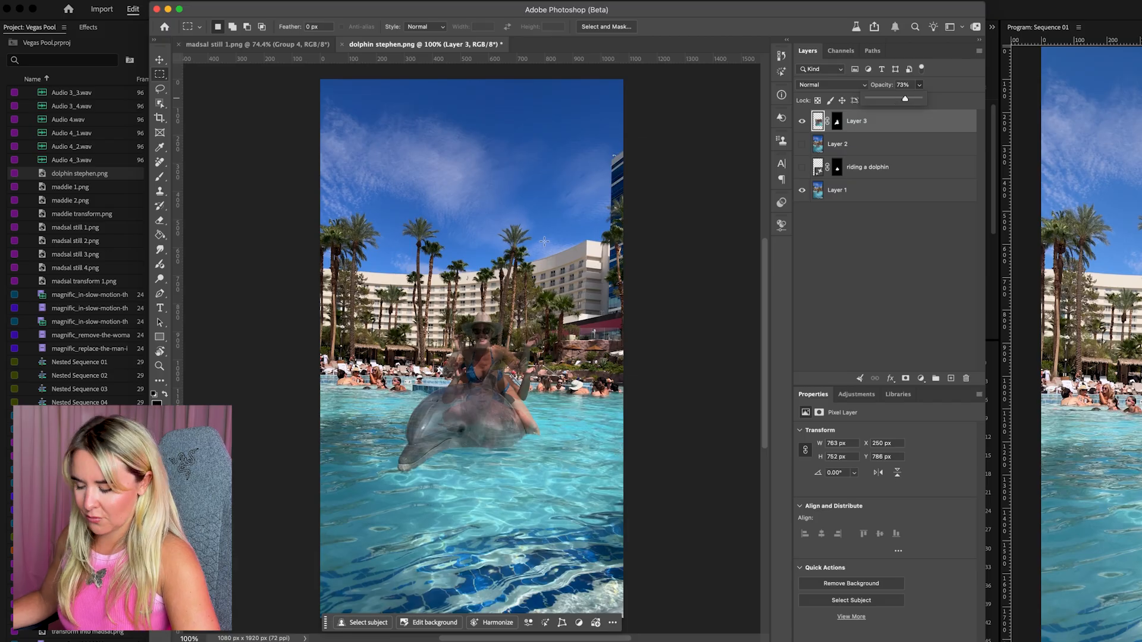
{"action": "key", "text": "ctrl+t"}
{"action": "left_click_drag", "start_coordinate": [502, 301], "coordinate": [503, 370]}
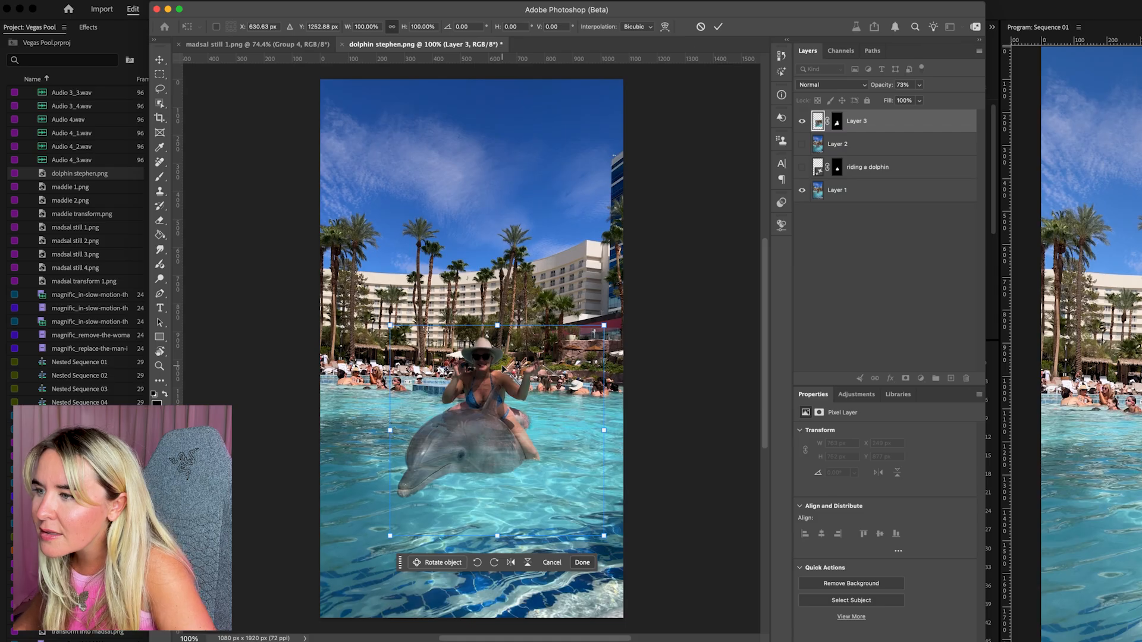
{"action": "key", "text": "Right"}
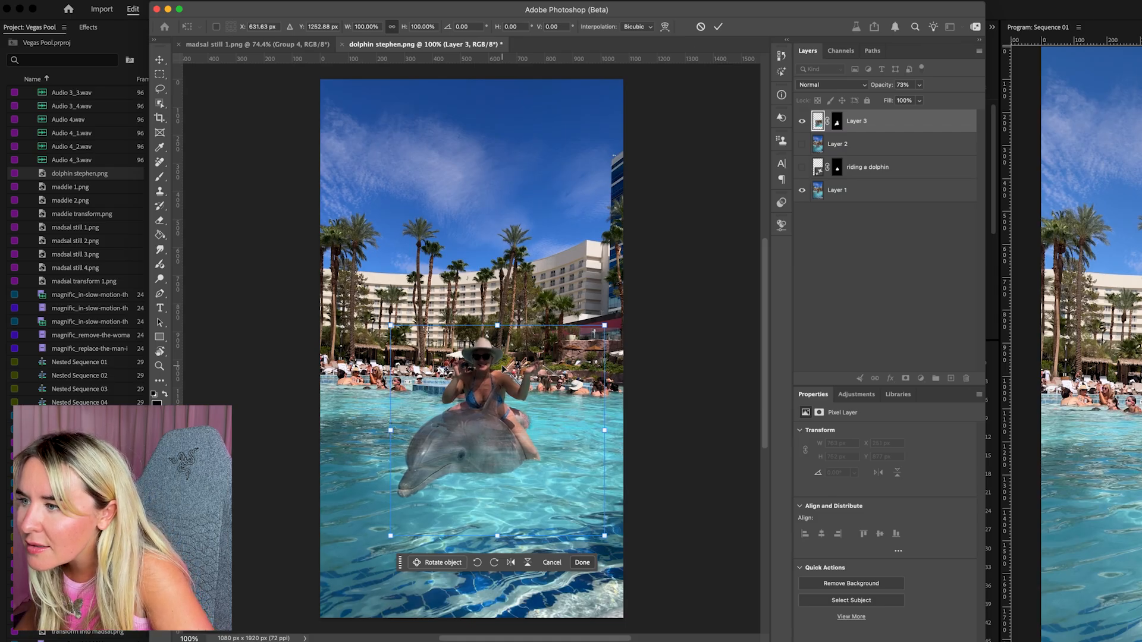
{"action": "key", "text": "Down"}
{"action": "key", "text": "Down"}
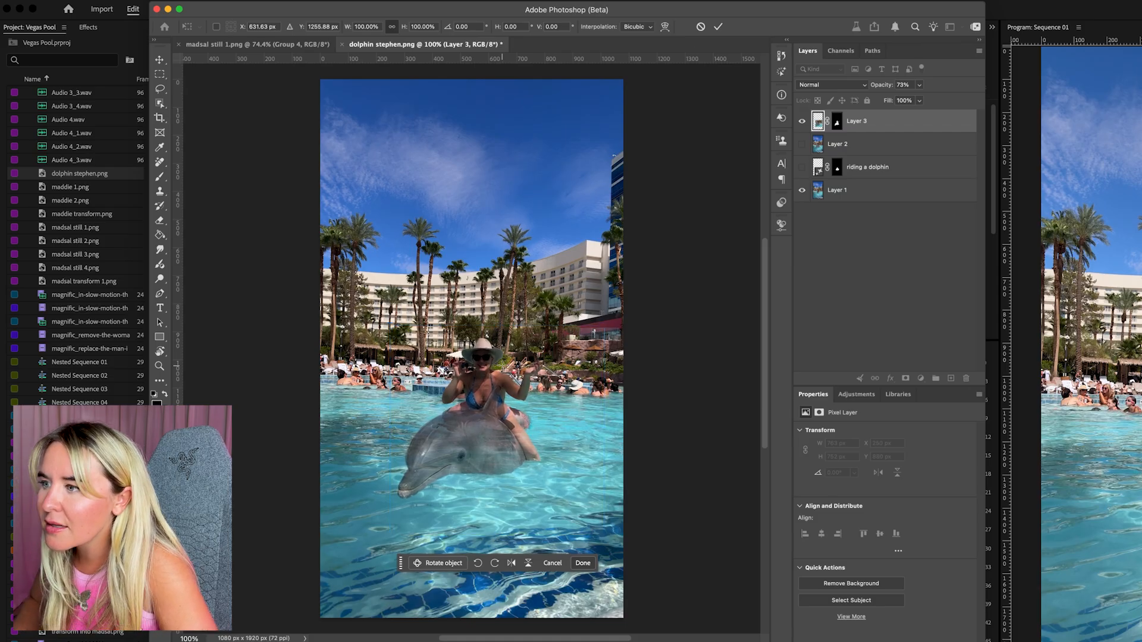
{"action": "key", "text": "Return"}
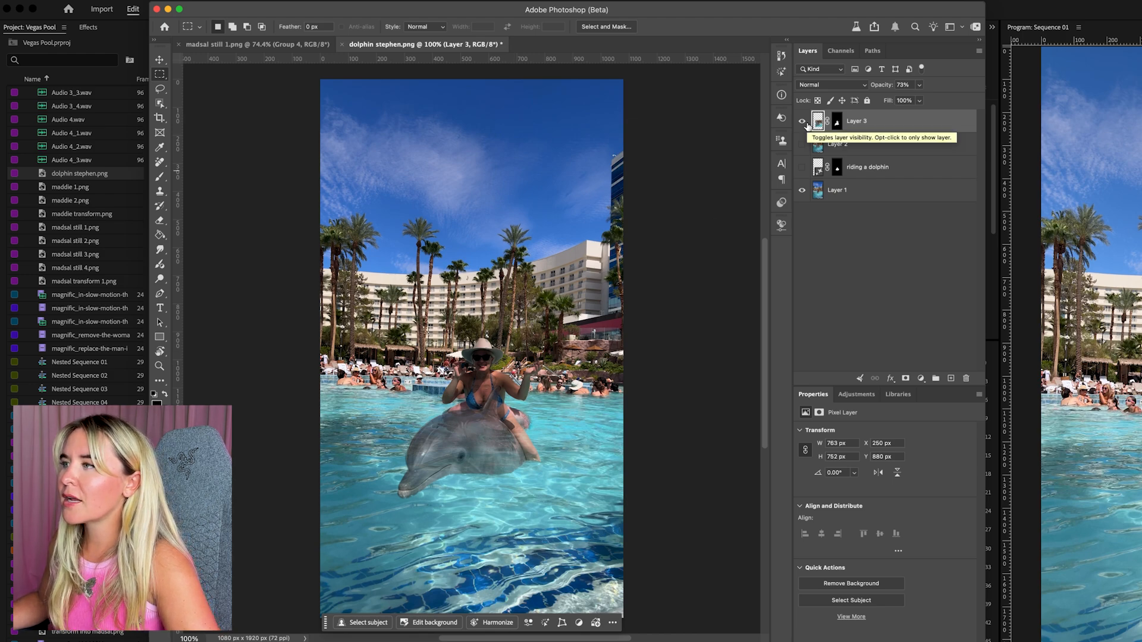
Check the cutout's position against the merged layer, keep that layer hidden, and restore the cutout's opacity to 100%
{"action": "left_click", "coordinate": [803, 144]}
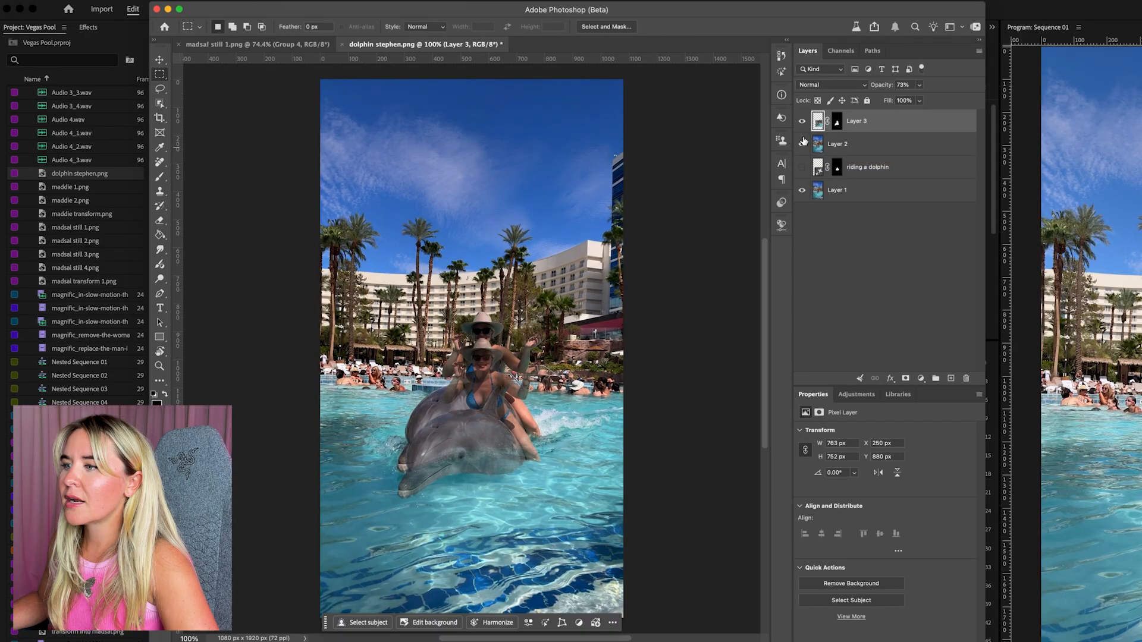
{"action": "left_click", "coordinate": [803, 144]}
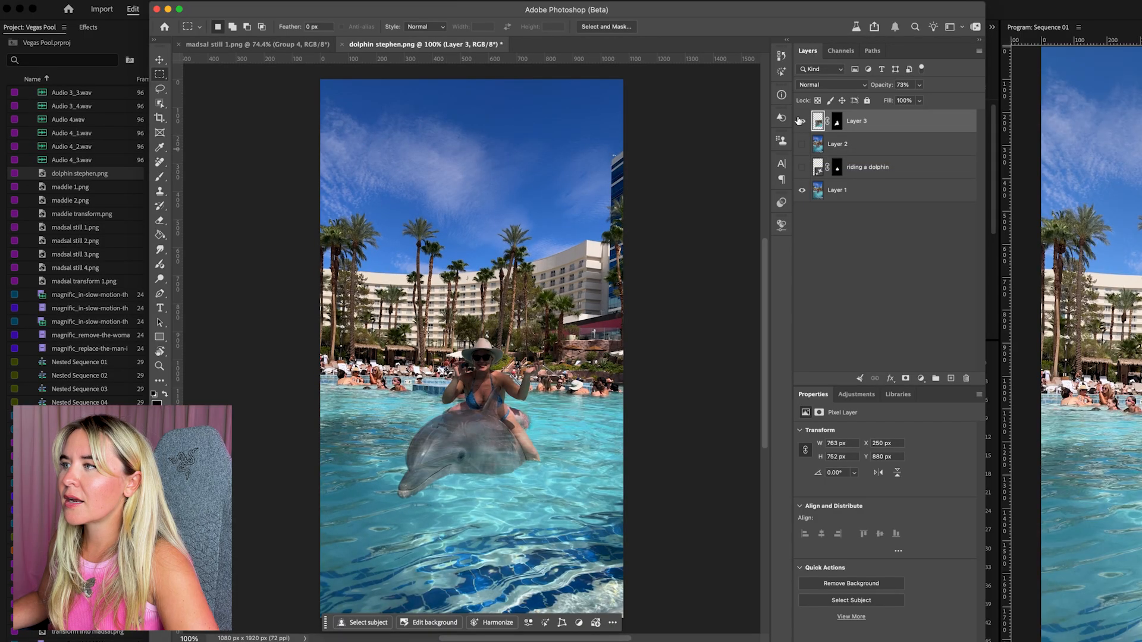
{"action": "left_click", "coordinate": [921, 84]}
{"action": "left_click_drag", "start_coordinate": [921, 99], "coordinate": [952, 105]}
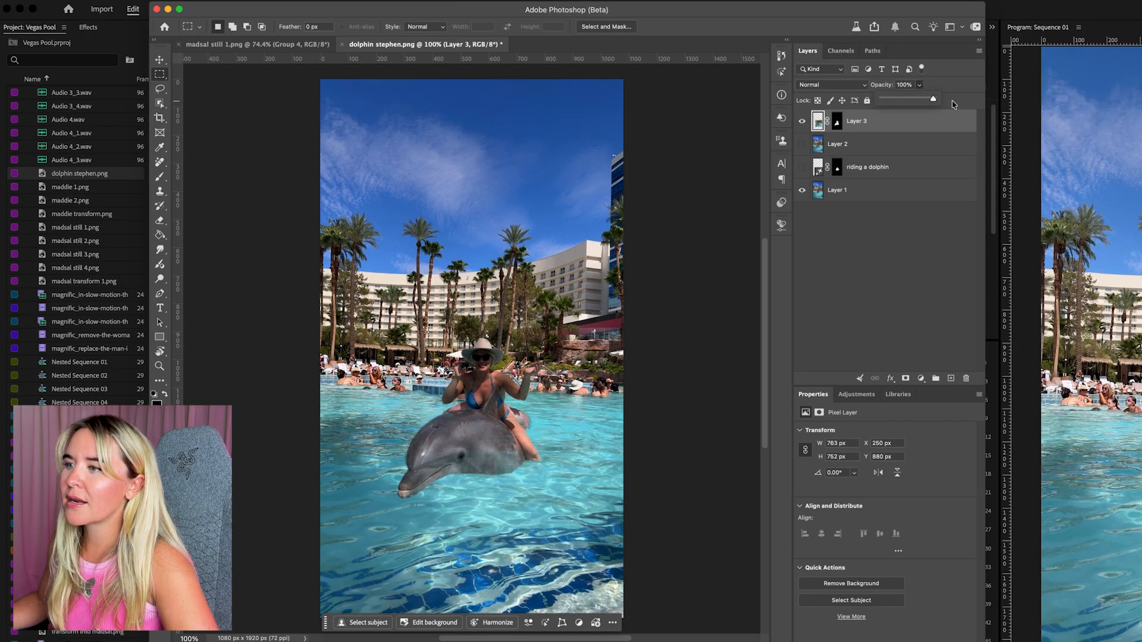
Toggle the dolphin cutout's visibility to compare it with the original frame and inspect the alignment around the woman up close
{"action": "left_click", "coordinate": [802, 121]}
{"action": "left_click", "coordinate": [802, 122]}
{"action": "left_click", "coordinate": [802, 122]}
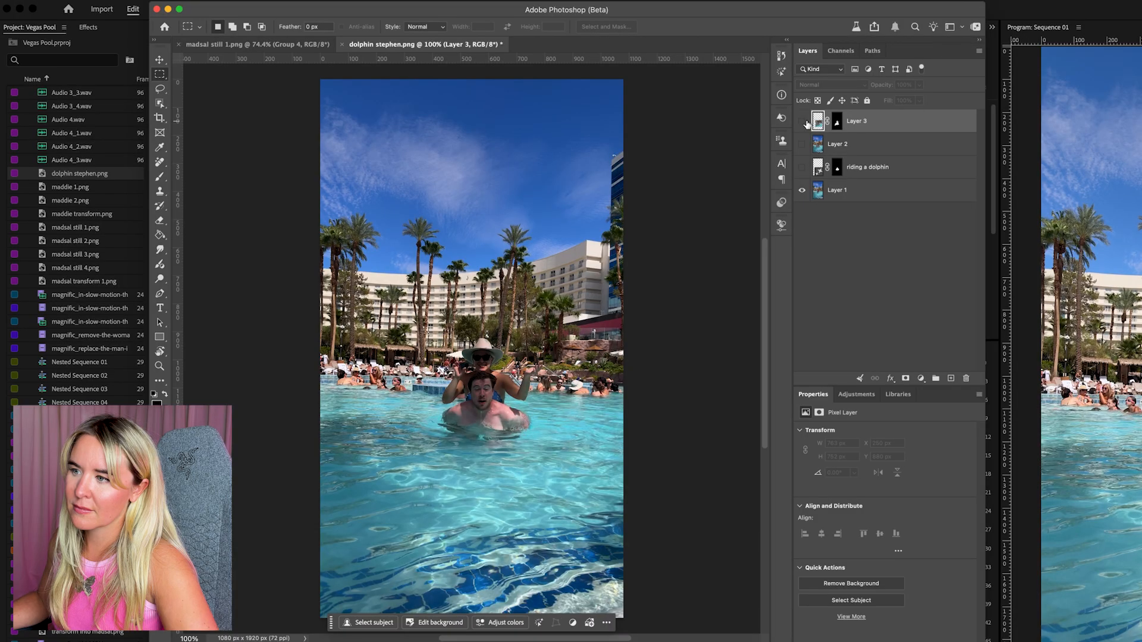
{"action": "left_click", "coordinate": [803, 121]}
{"action": "left_click", "coordinate": [802, 121]}
{"action": "left_click", "coordinate": [803, 122]}
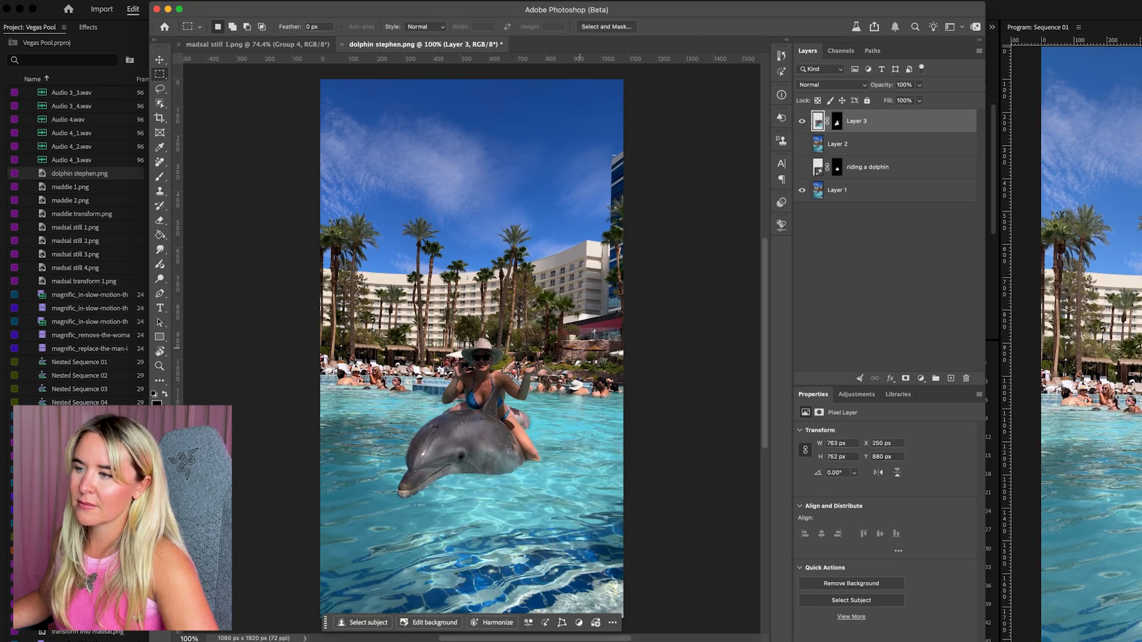
{"action": "scroll", "coordinate": [578, 349], "scroll_direction": "up", "scroll_amount": 7}
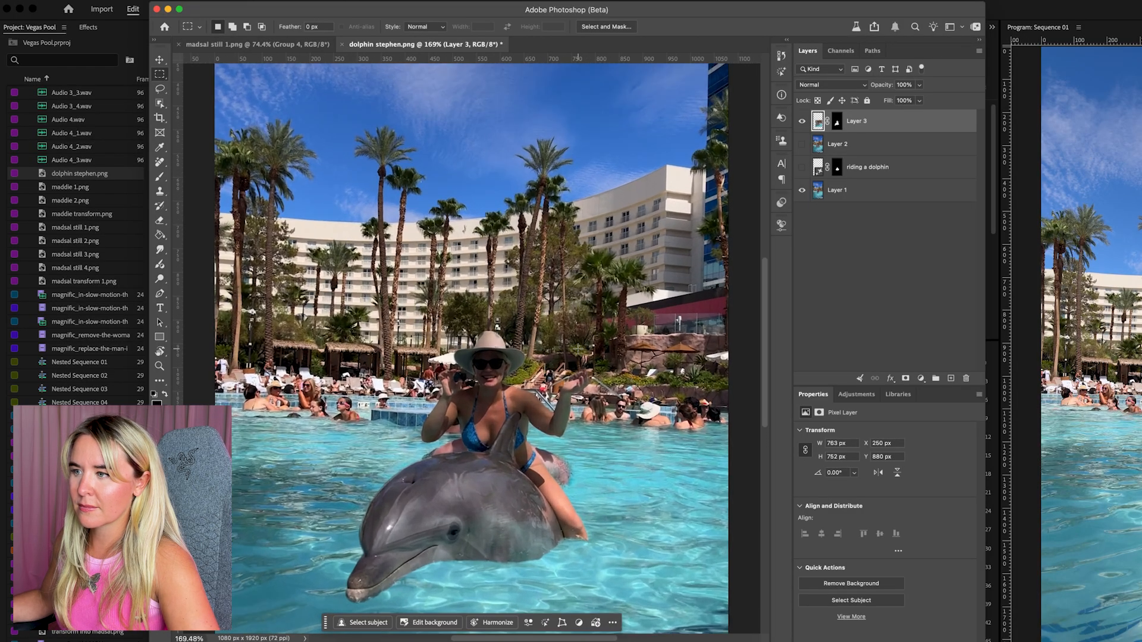
{"action": "scroll", "coordinate": [578, 348], "scroll_direction": "down", "scroll_amount": 1}
{"action": "scroll", "coordinate": [578, 348], "scroll_direction": "down", "scroll_amount": 3}
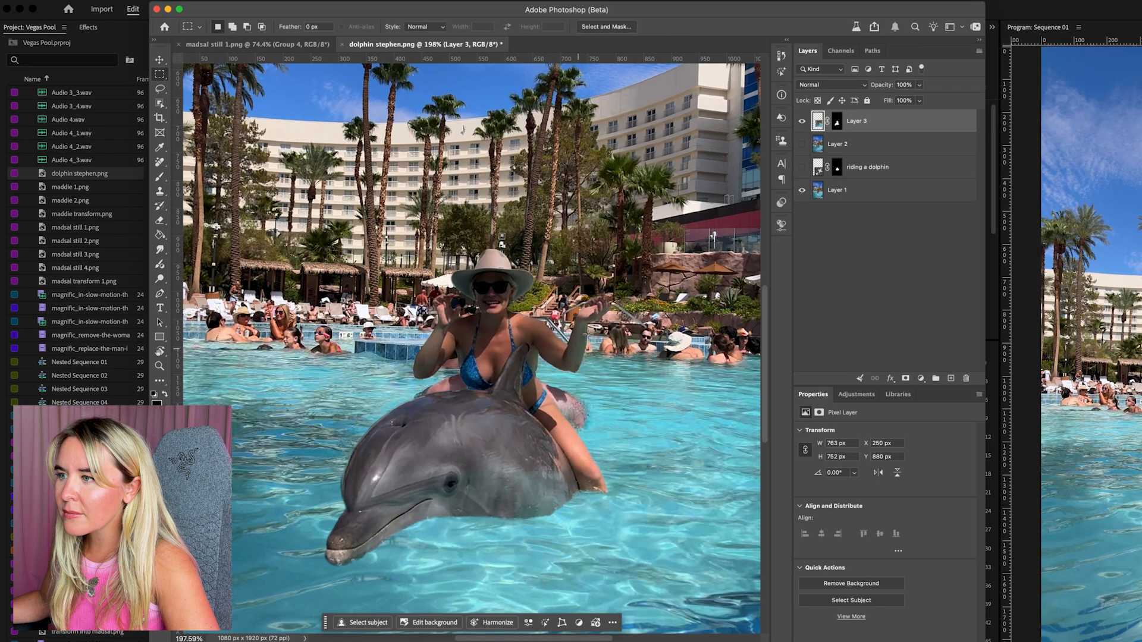
{"action": "left_click", "coordinate": [803, 121]}
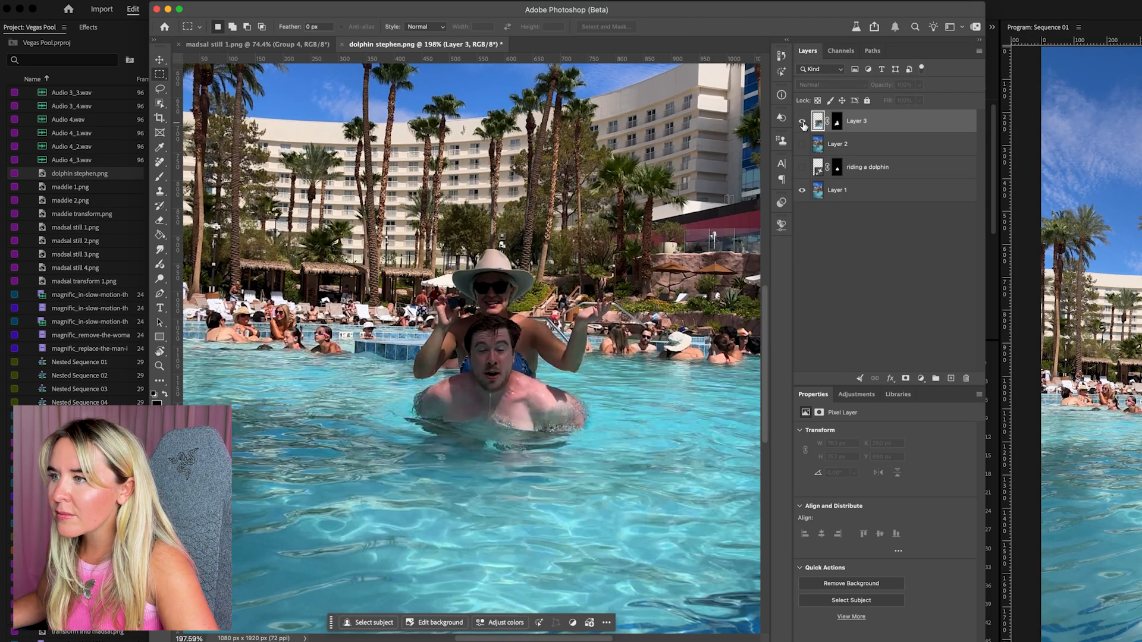
{"action": "left_click", "coordinate": [802, 121]}
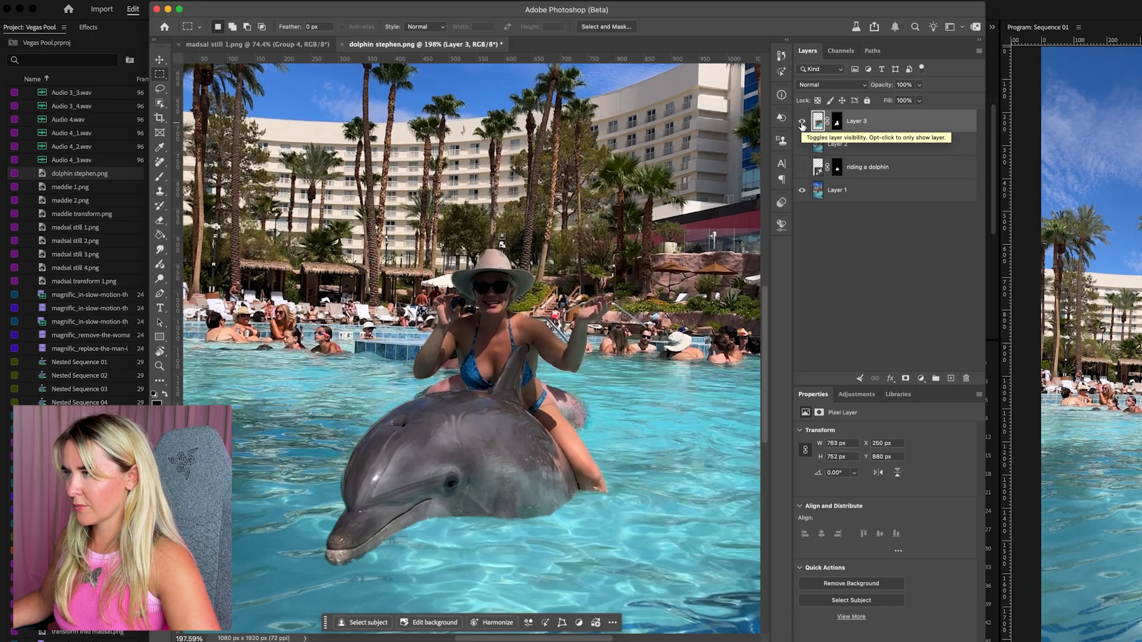
{"action": "left_click", "coordinate": [838, 121]}
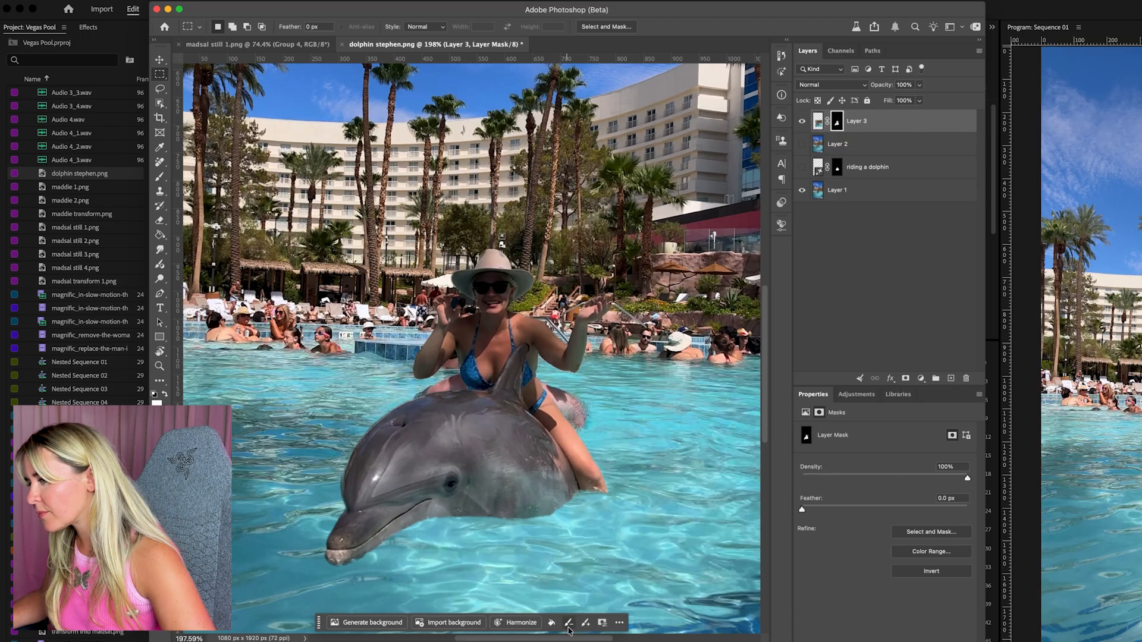
{"action": "key", "text": "b"}
{"action": "mouse_move", "coordinate": [550, 393]}
{"action": "left_mouse_down"}
{"action": "mouse_move", "coordinate": [620, 434]}
{"action": "mouse_move", "coordinate": [582, 414]}
{"action": "left_mouse_up"}
{"action": "key", "text": "super+z"}
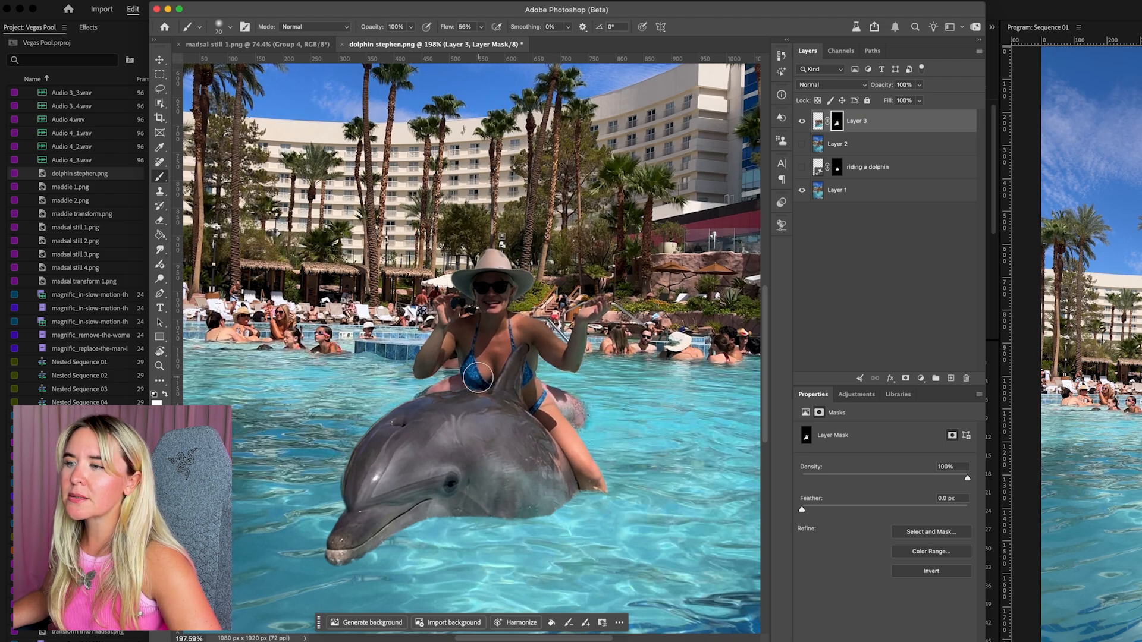
Lasso the man's leftover shoulders on both sides of the woman, combining both areas into one selection
{"action": "left_click", "coordinate": [159, 89]}
{"action": "mouse_move", "coordinate": [467, 381]}
{"action": "left_mouse_down"}
{"action": "mouse_move", "coordinate": [475, 396]}
{"action": "mouse_move", "coordinate": [408, 395]}
{"action": "mouse_move", "coordinate": [464, 373]}
{"action": "left_mouse_up"}
{"action": "mouse_move", "coordinate": [539, 378]}
{"action": "left_mouse_down"}
{"action": "mouse_move", "coordinate": [585, 389]}
{"action": "mouse_move", "coordinate": [599, 407]}
{"action": "mouse_move", "coordinate": [570, 426]}
{"action": "left_mouse_up"}
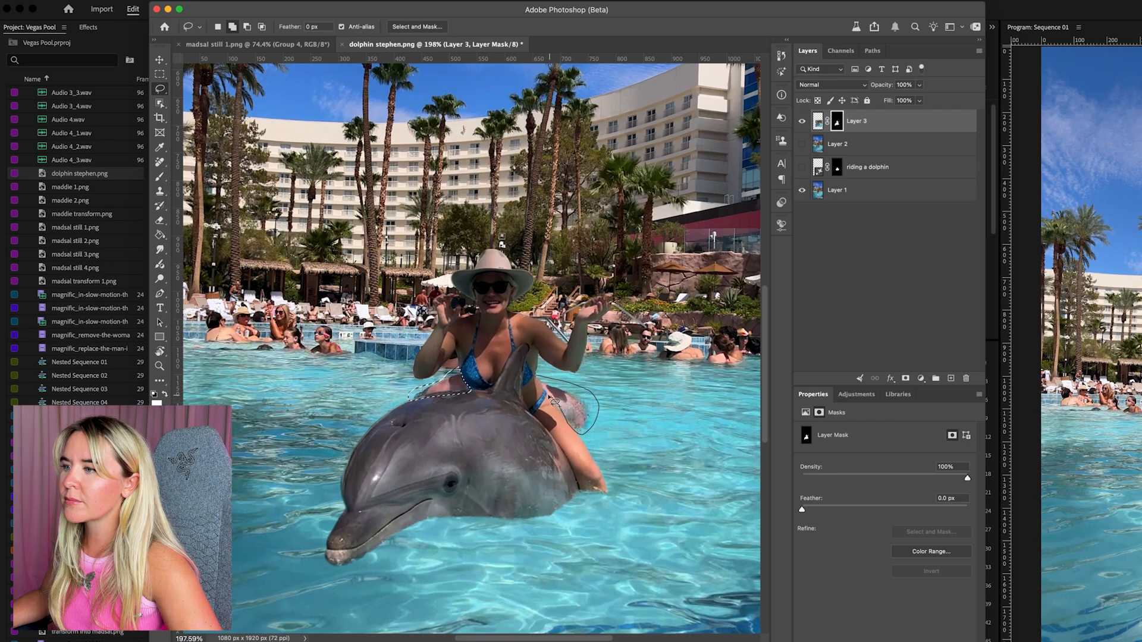
{"action": "left_click_drag", "start_coordinate": [537, 380], "coordinate": [538, 379]}
Run Generative Fill on the selection with the prompt "remove" and the Firefly Fill & Expand model
{"action": "left_click", "coordinate": [414, 451]}
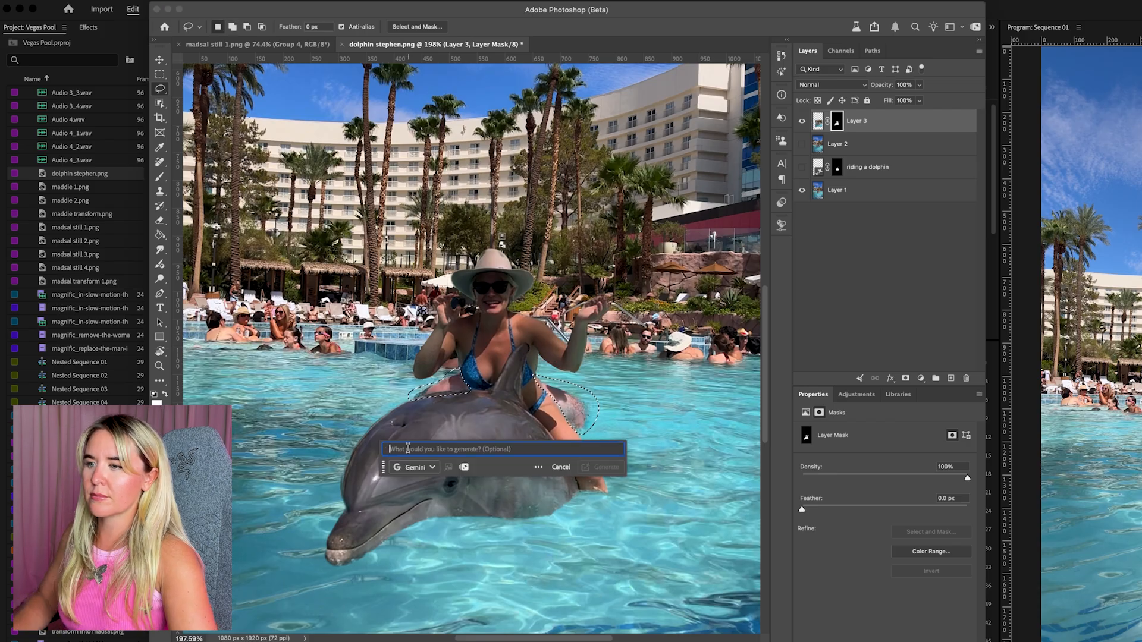
{"action": "type", "text": "remove"}
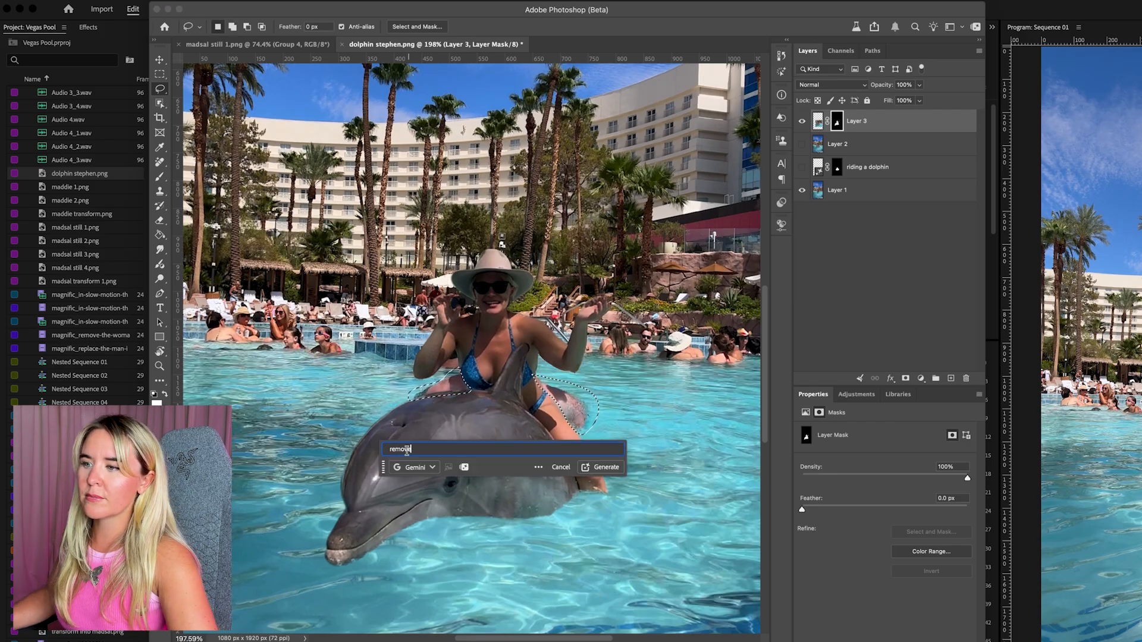
{"action": "left_click", "coordinate": [402, 473]}
{"action": "left_click", "coordinate": [345, 506]}
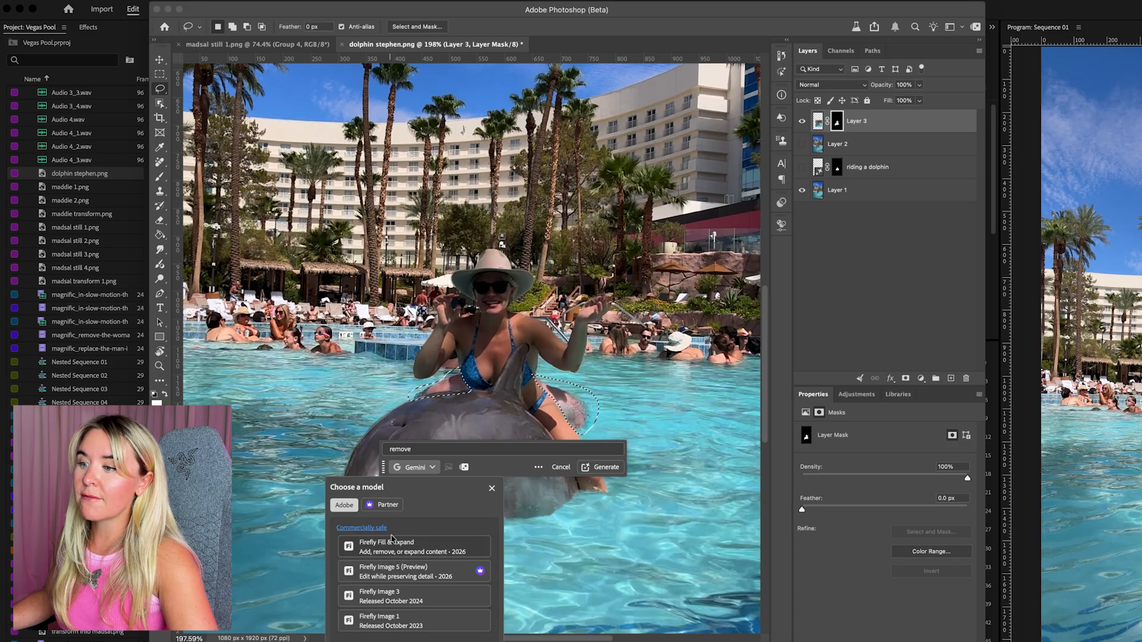
{"action": "left_click", "coordinate": [398, 542]}
{"action": "left_click", "coordinate": [602, 468]}
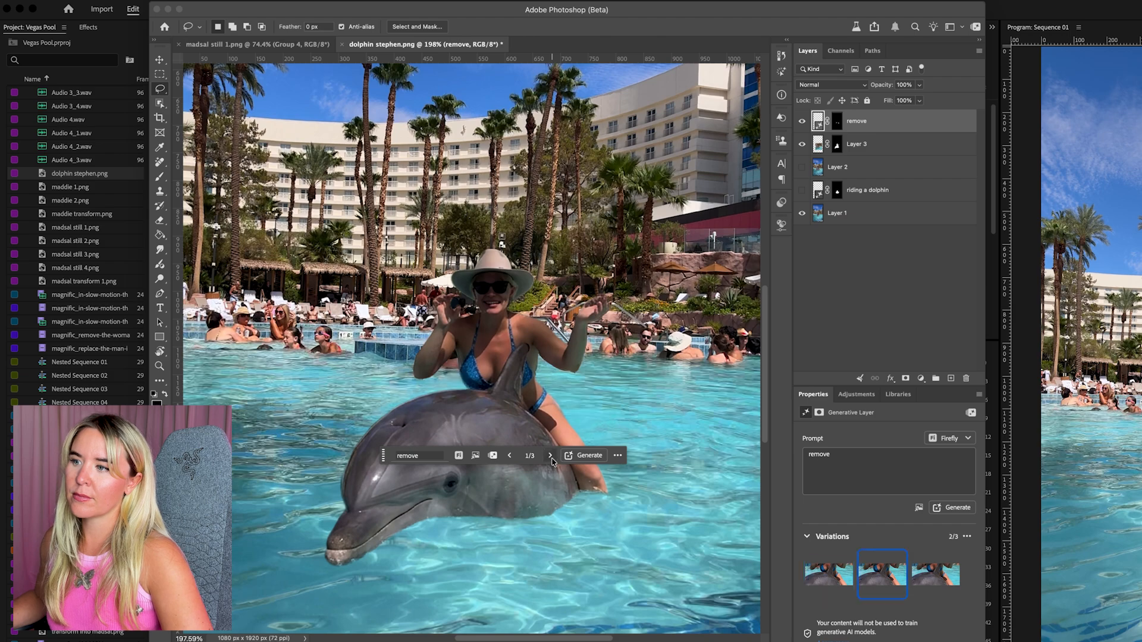
Toggle the visibility of the "remove" layer and the dolphin cutout to compare the result, leaving both visible
{"action": "left_click", "coordinate": [802, 121]}
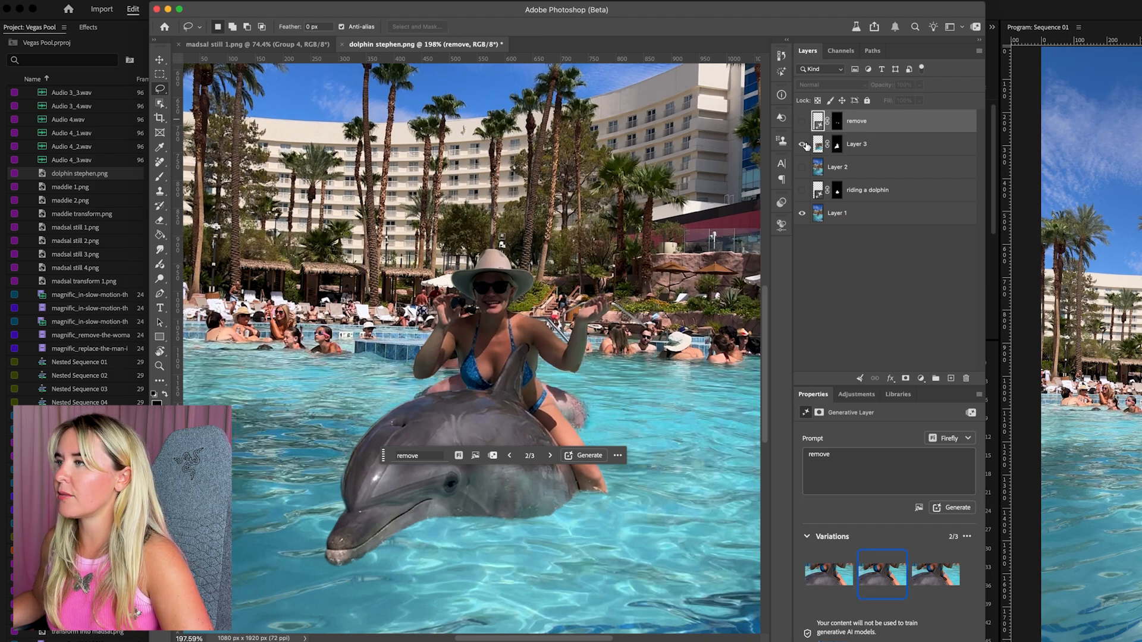
{"action": "left_click", "coordinate": [802, 144]}
{"action": "left_click", "coordinate": [803, 144]}
{"action": "left_click", "coordinate": [802, 121]}
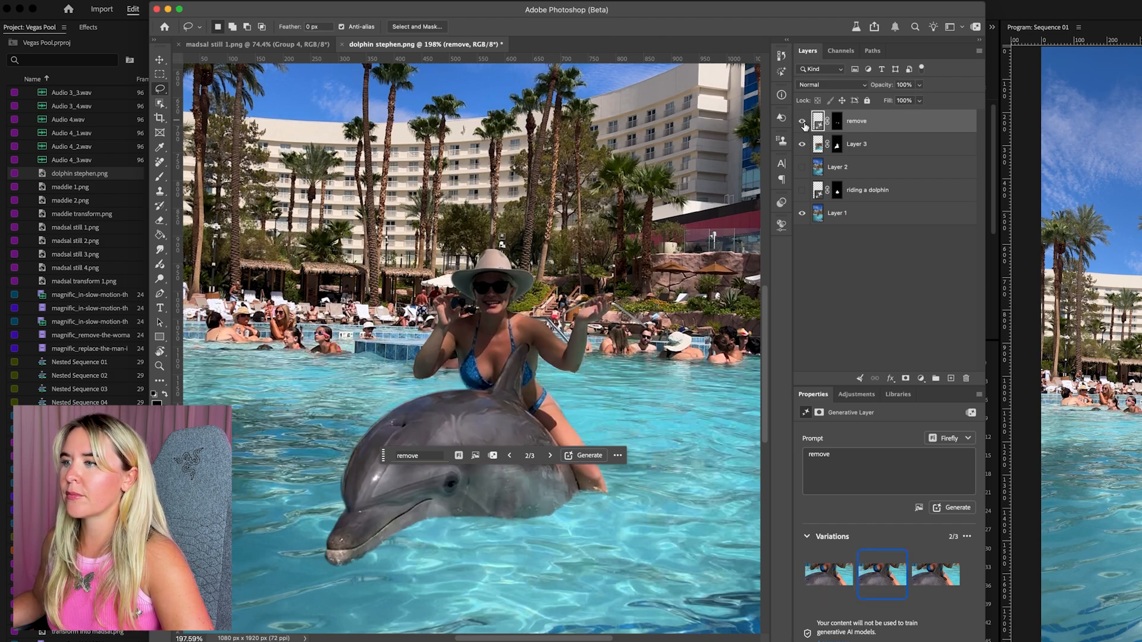
Paint on Layer 3's mask with the subtract brush to hide generated areas around the woman's hands, arm and chest
{"action": "left_click", "coordinate": [838, 145]}
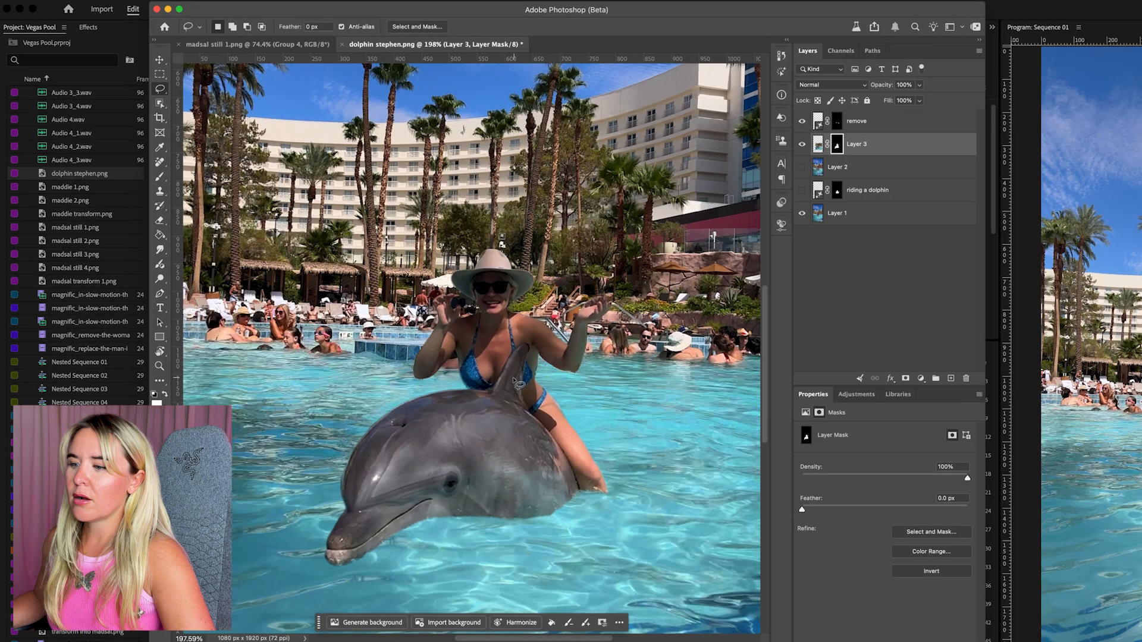
{"action": "left_click", "coordinate": [569, 623]}
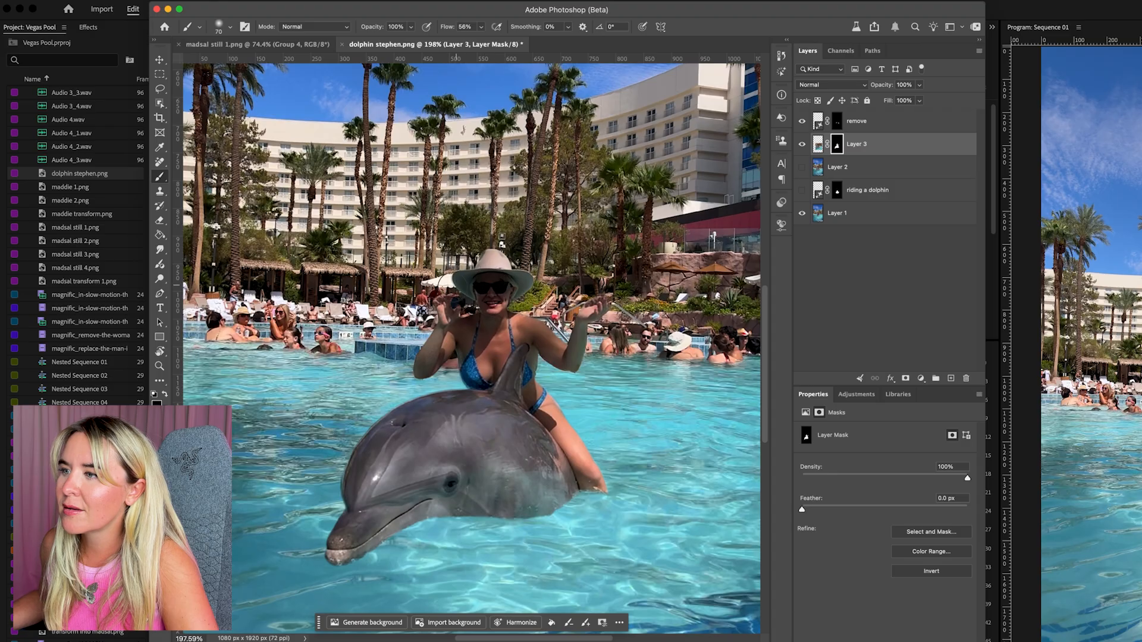
{"action": "left_click_drag", "start_coordinate": [456, 298], "coordinate": [464, 309]}
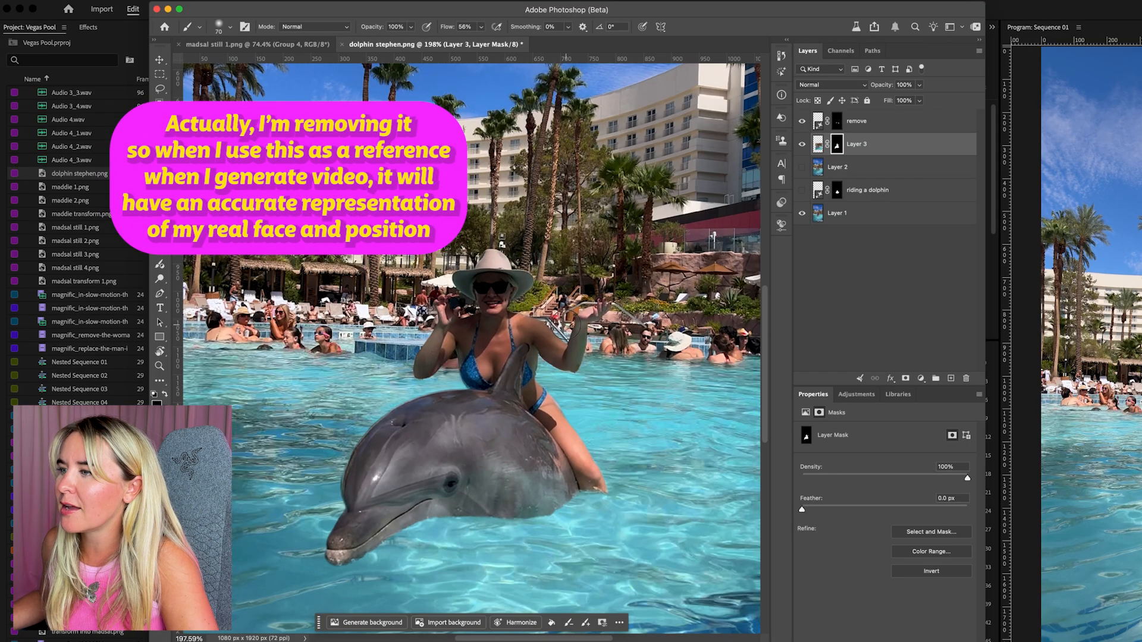
{"action": "left_click_drag", "start_coordinate": [580, 324], "coordinate": [577, 364]}
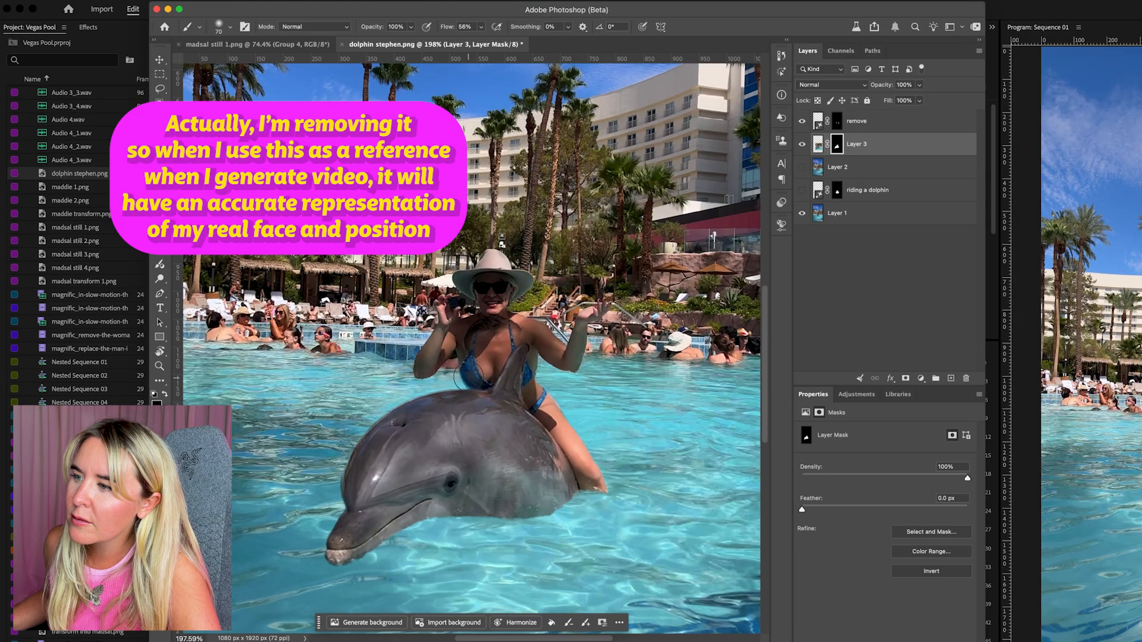
{"action": "left_click_drag", "start_coordinate": [520, 359], "coordinate": [520, 355]}
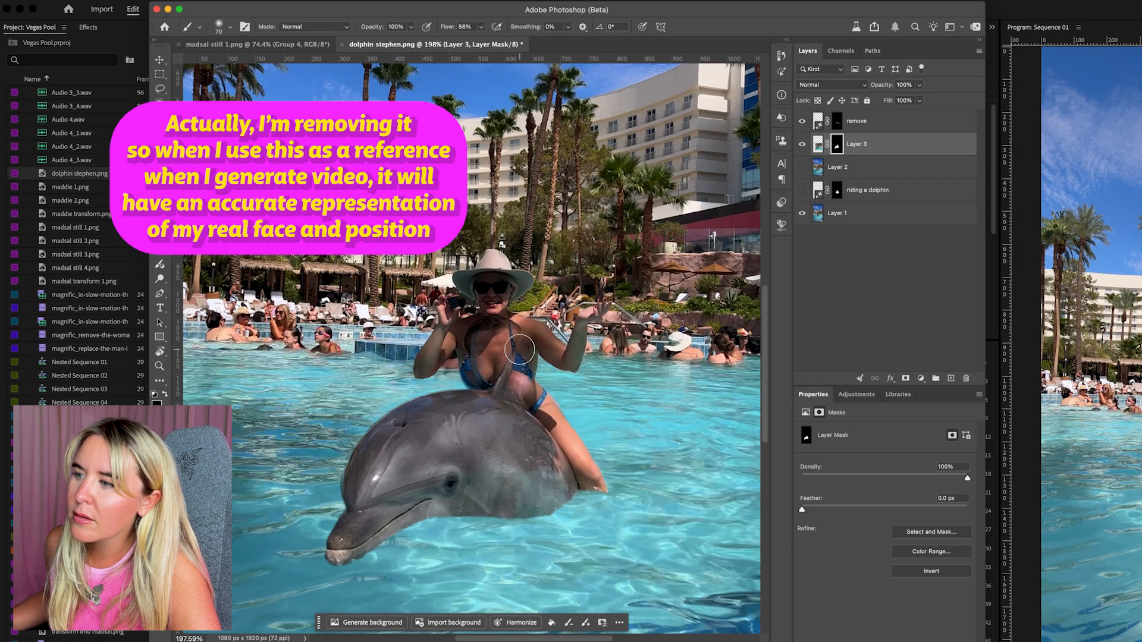
Paint back the woman's chest and the dolphin's dorsal fin on Layer 3's mask with the add brush
{"action": "left_click", "coordinate": [585, 624]}
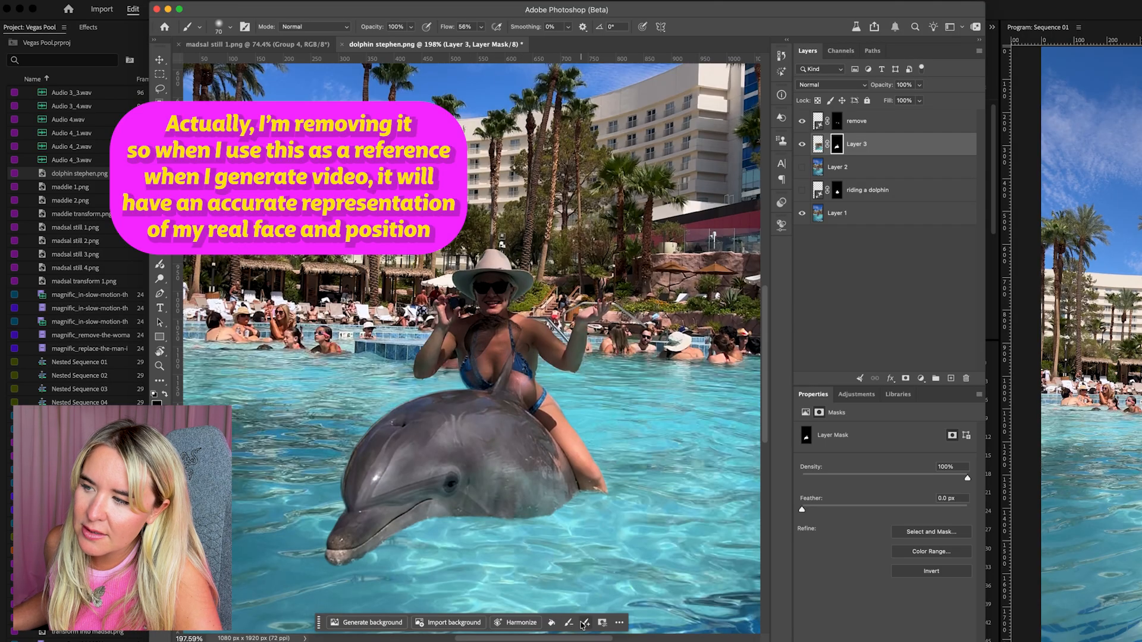
{"action": "left_click_drag", "start_coordinate": [511, 333], "coordinate": [501, 330]}
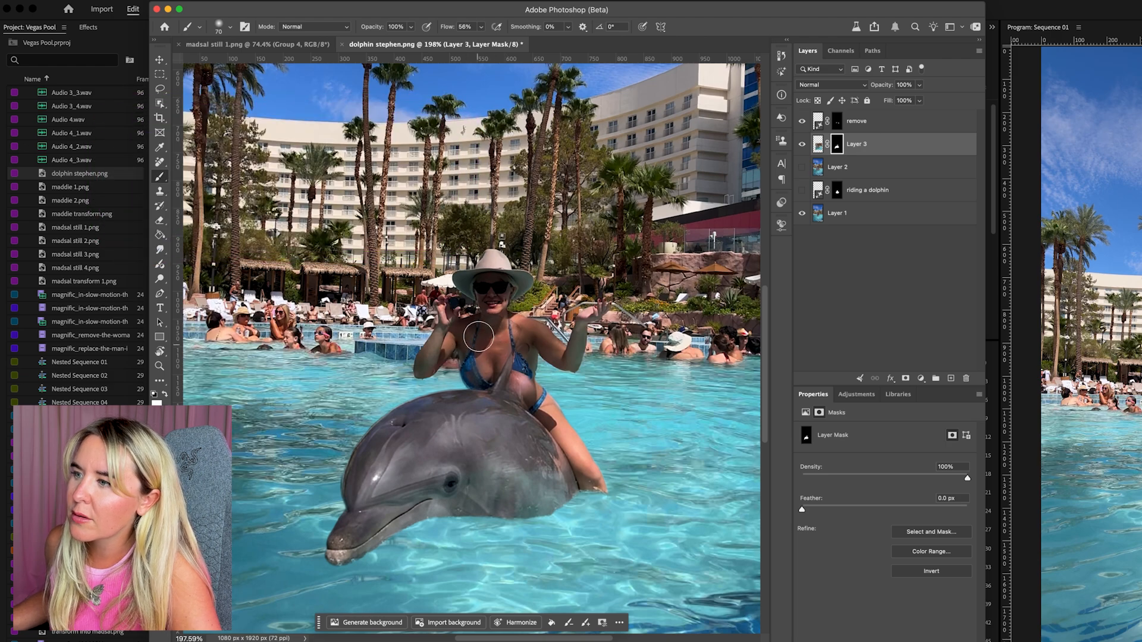
{"action": "mouse_move", "coordinate": [518, 340]}
{"action": "left_mouse_down"}
{"action": "mouse_move", "coordinate": [494, 350]}
{"action": "mouse_move", "coordinate": [517, 357]}
{"action": "mouse_move", "coordinate": [508, 390]}
{"action": "mouse_move", "coordinate": [507, 362]}
{"action": "mouse_move", "coordinate": [470, 371]}
{"action": "mouse_move", "coordinate": [475, 351]}
{"action": "mouse_move", "coordinate": [498, 383]}
{"action": "mouse_move", "coordinate": [526, 378]}
{"action": "left_mouse_up"}
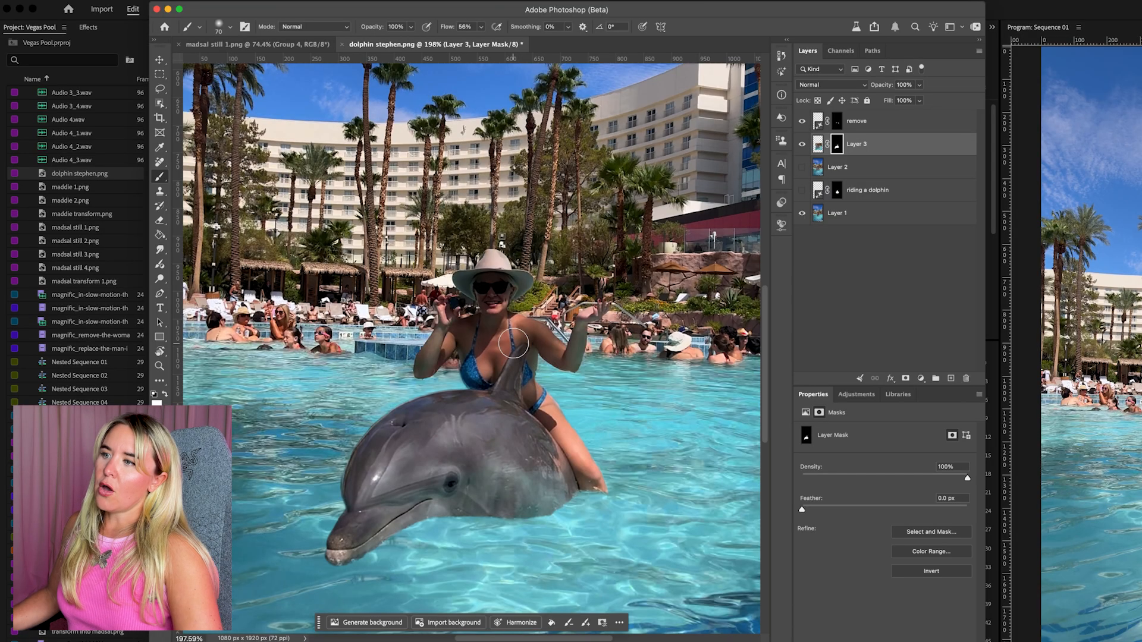
Duplicate the "remove" layer and Layer 3 together and merge the two copies into one layer
{"action": "left_click", "coordinate": [886, 125], "text": "shift"}
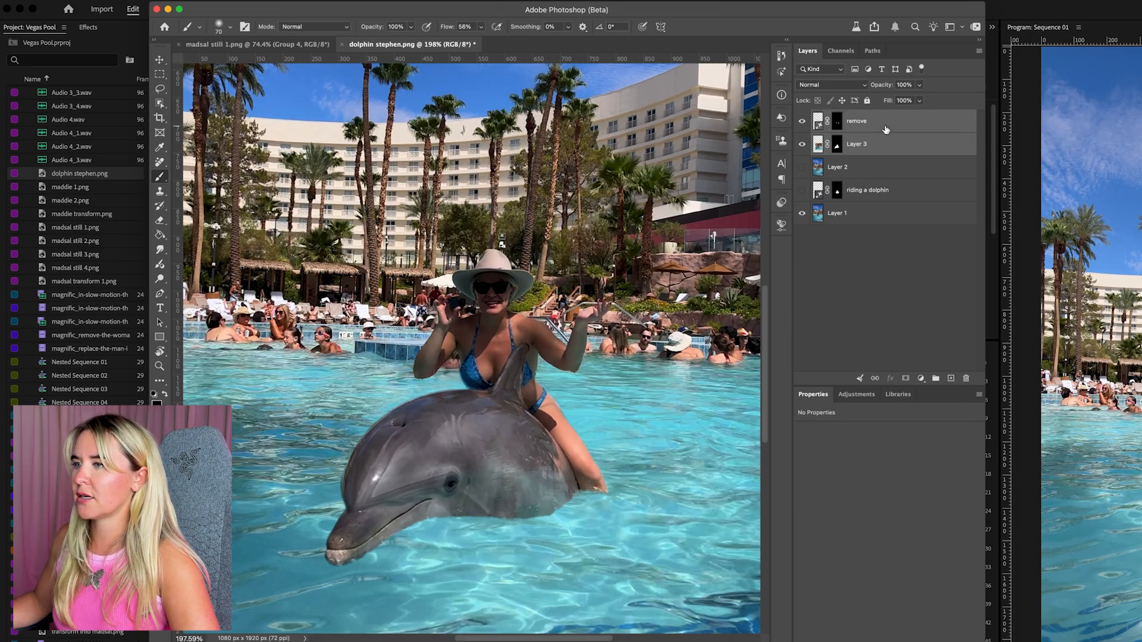
{"action": "key", "text": "super+j"}
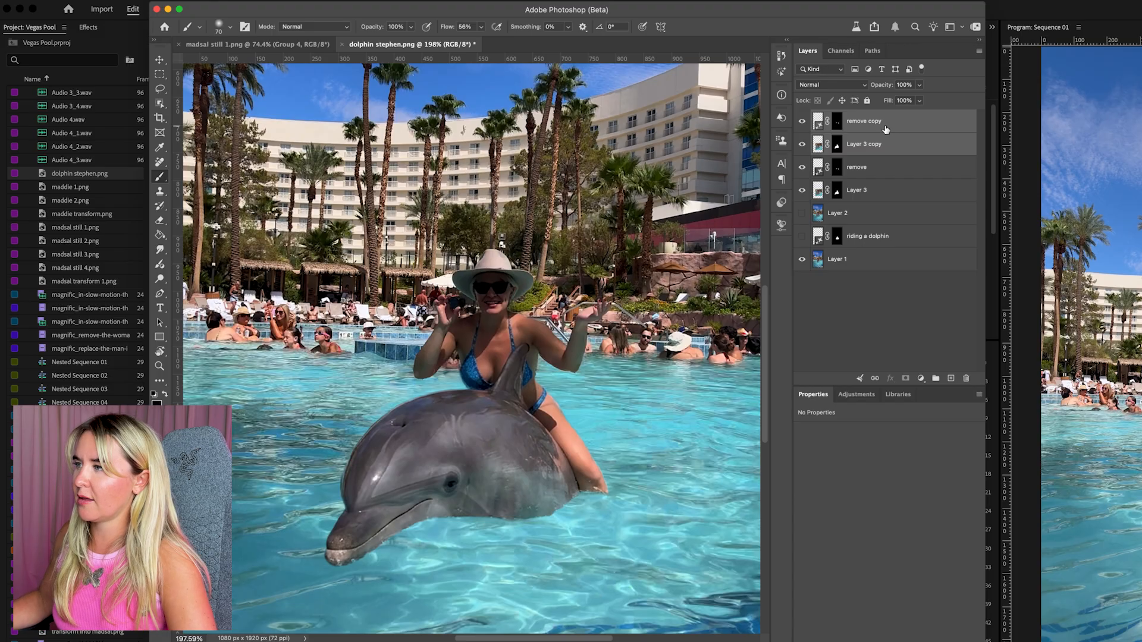
{"action": "key", "text": "super+e"}
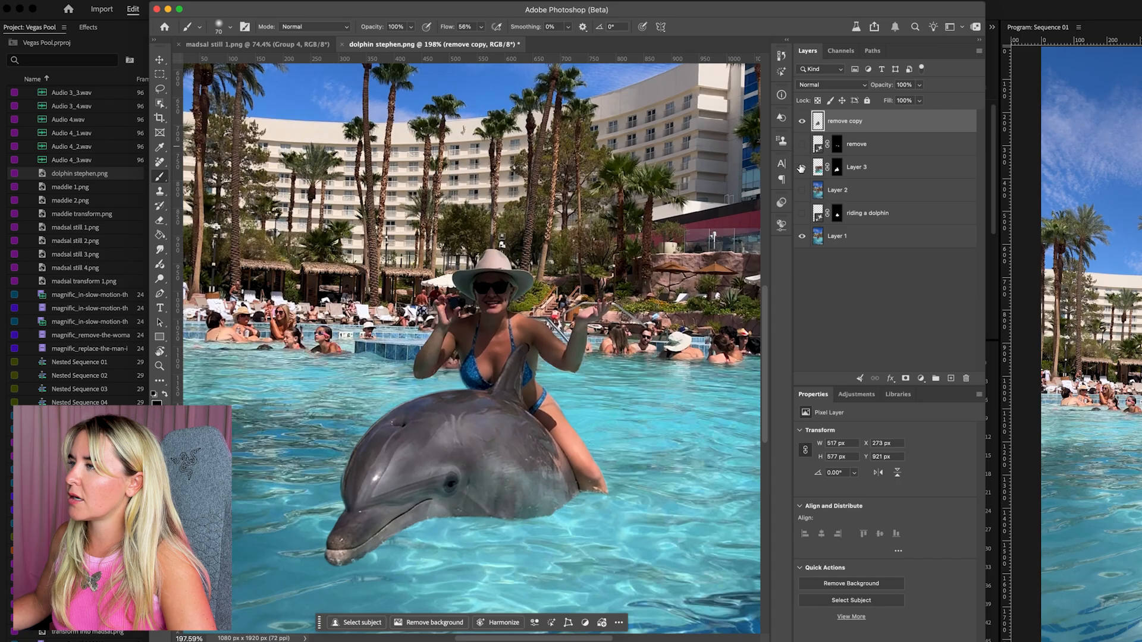
Select the dolphin including its dorsal fin with the Object Selection tool and mask the merged copy to that selection
{"action": "left_click", "coordinate": [159, 103]}
{"action": "left_click_drag", "start_coordinate": [366, 410], "coordinate": [598, 550]}
{"action": "left_click_drag", "start_coordinate": [505, 346], "coordinate": [527, 419]}
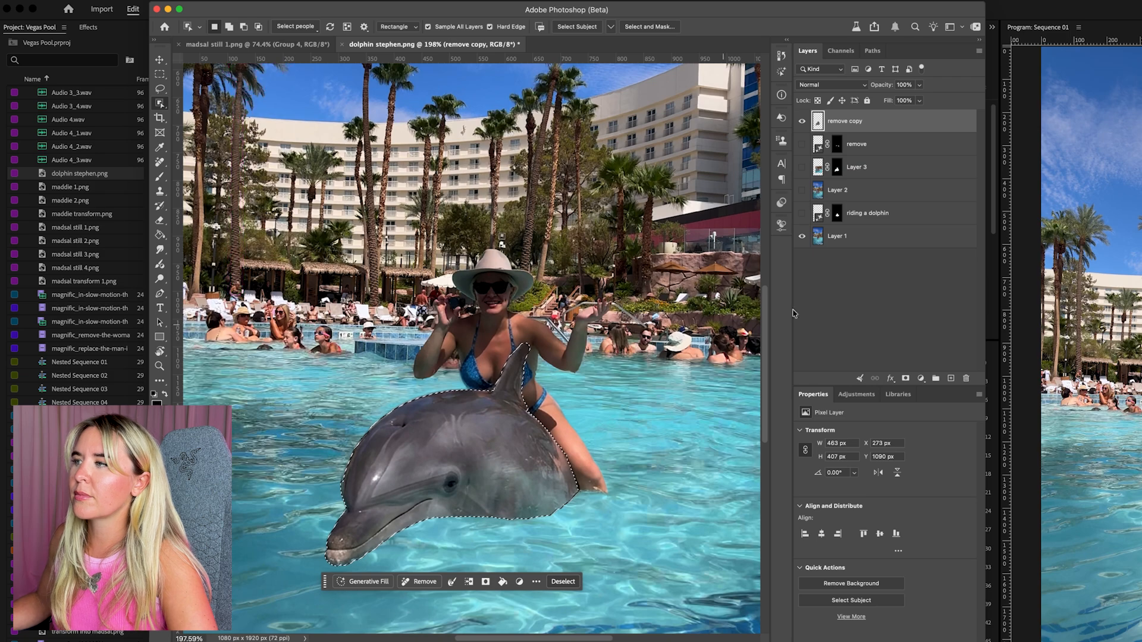
{"action": "left_click", "coordinate": [908, 378]}
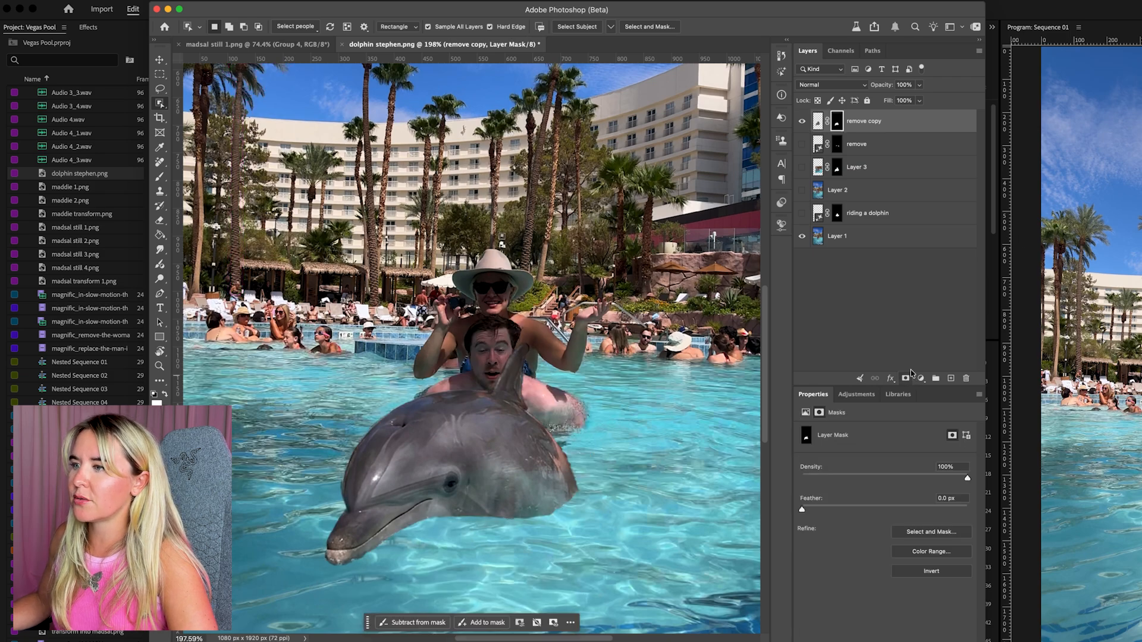
Show Layer 3 and the "remove" layer, and hide the masked dolphin layer "remove copy"
{"action": "left_click", "coordinate": [802, 121]}
{"action": "left_click", "coordinate": [803, 168]}
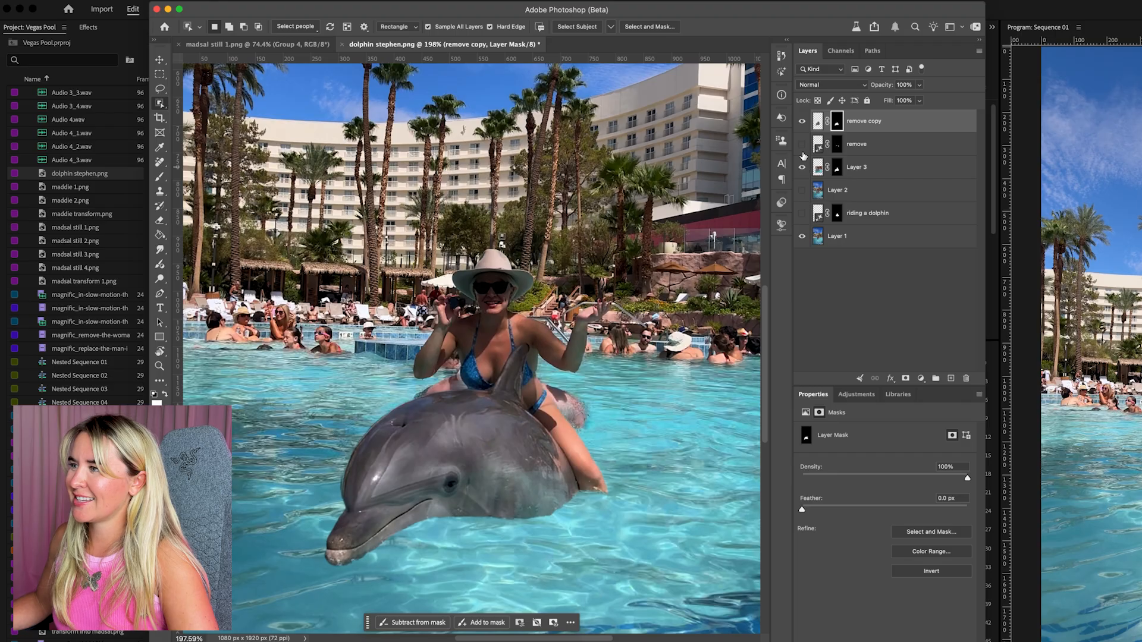
{"action": "left_click", "coordinate": [803, 148]}
{"action": "left_click", "coordinate": [803, 121]}
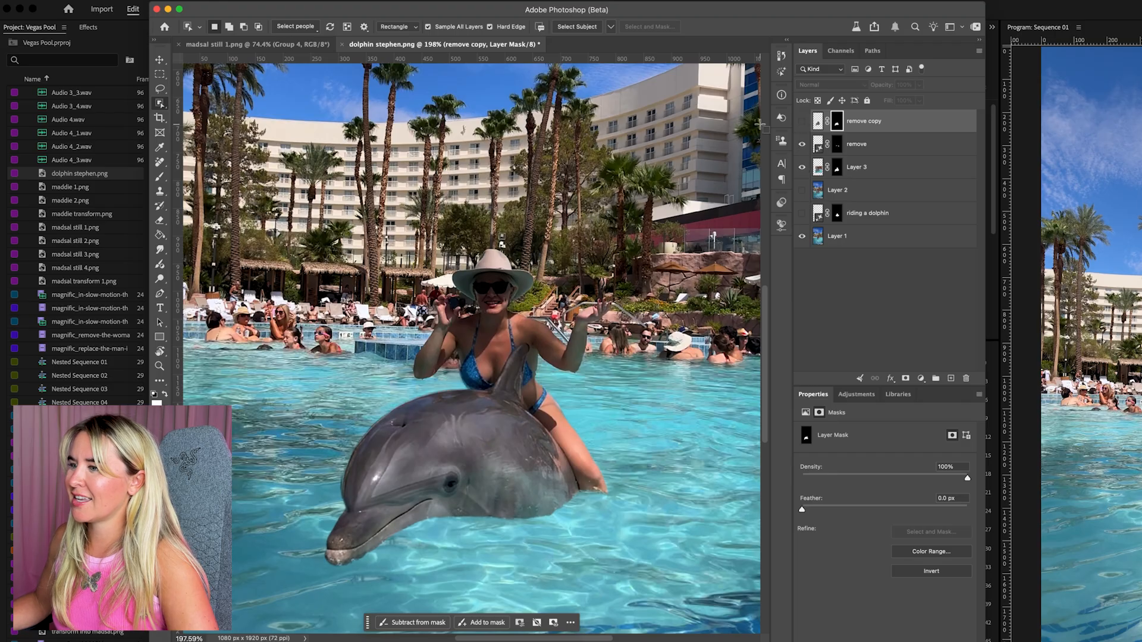
Lasso loosely around the whole dolphin and its fin, excluding the woman's leg, and run Generative Fill with the prompt "remove"
{"action": "left_click", "coordinate": [160, 89]}
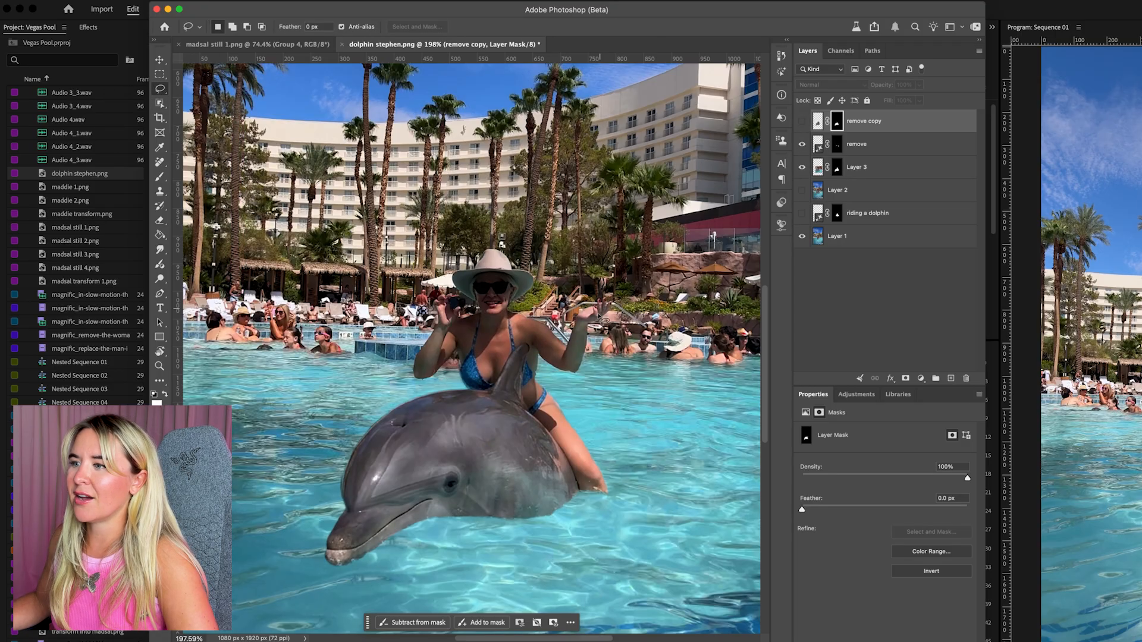
{"action": "mouse_move", "coordinate": [490, 384]}
{"action": "left_mouse_down"}
{"action": "mouse_move", "coordinate": [522, 343]}
{"action": "mouse_move", "coordinate": [534, 346]}
{"action": "left_mouse_up"}
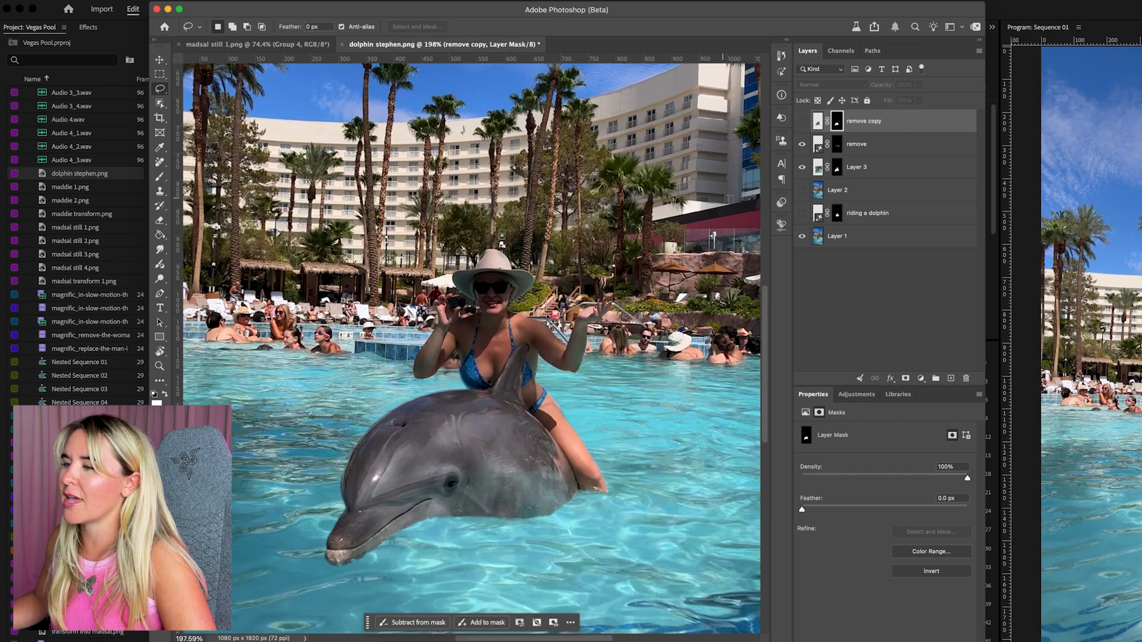
{"action": "mouse_move", "coordinate": [526, 342]}
{"action": "left_mouse_down"}
{"action": "mouse_move", "coordinate": [533, 403]}
{"action": "mouse_move", "coordinate": [584, 479]}
{"action": "mouse_move", "coordinate": [568, 518]}
{"action": "mouse_move", "coordinate": [396, 543]}
{"action": "mouse_move", "coordinate": [363, 572]}
{"action": "mouse_move", "coordinate": [313, 577]}
{"action": "mouse_move", "coordinate": [303, 525]}
{"action": "mouse_move", "coordinate": [335, 439]}
{"action": "mouse_move", "coordinate": [368, 408]}
{"action": "mouse_move", "coordinate": [485, 385]}
{"action": "mouse_move", "coordinate": [512, 352]}
{"action": "left_mouse_up"}
{"action": "left_click", "coordinate": [357, 591]}
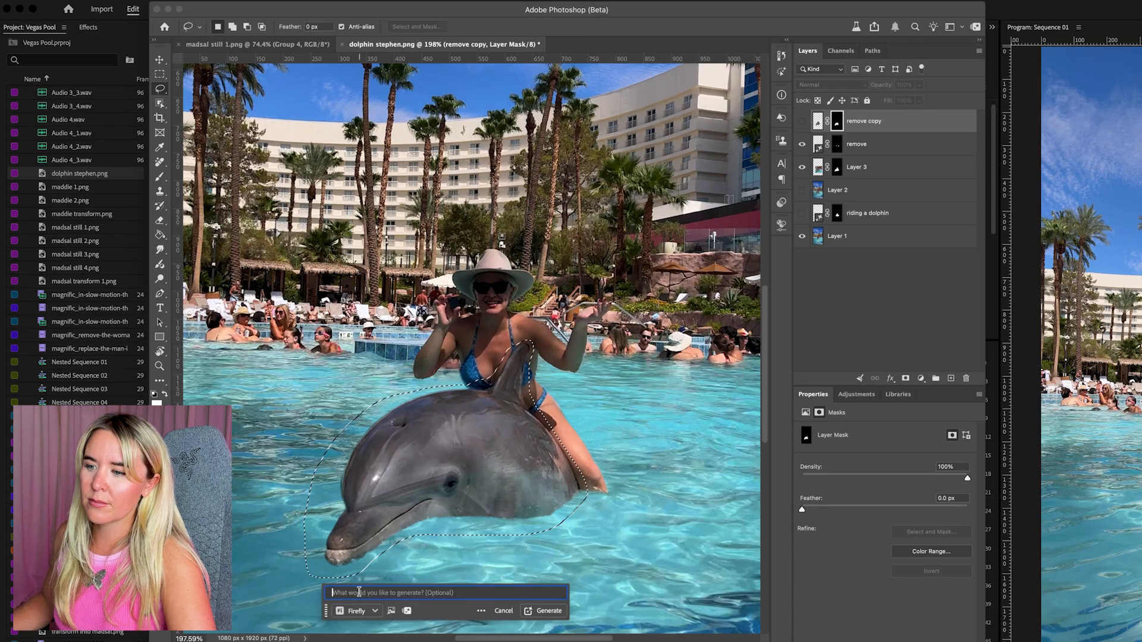
{"action": "type", "text": "remove"}
{"action": "key", "text": "Return"}
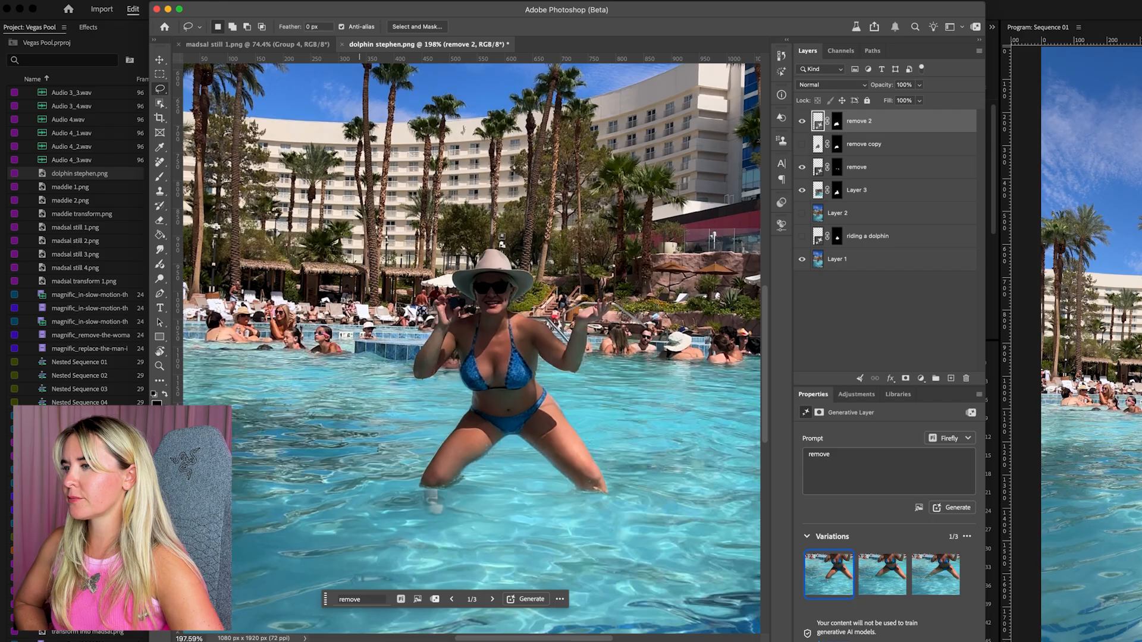
Compare the three generated variations of the dolphin removal and keep variation 1
{"action": "left_click", "coordinate": [492, 599]}
{"action": "left_click", "coordinate": [493, 599]}
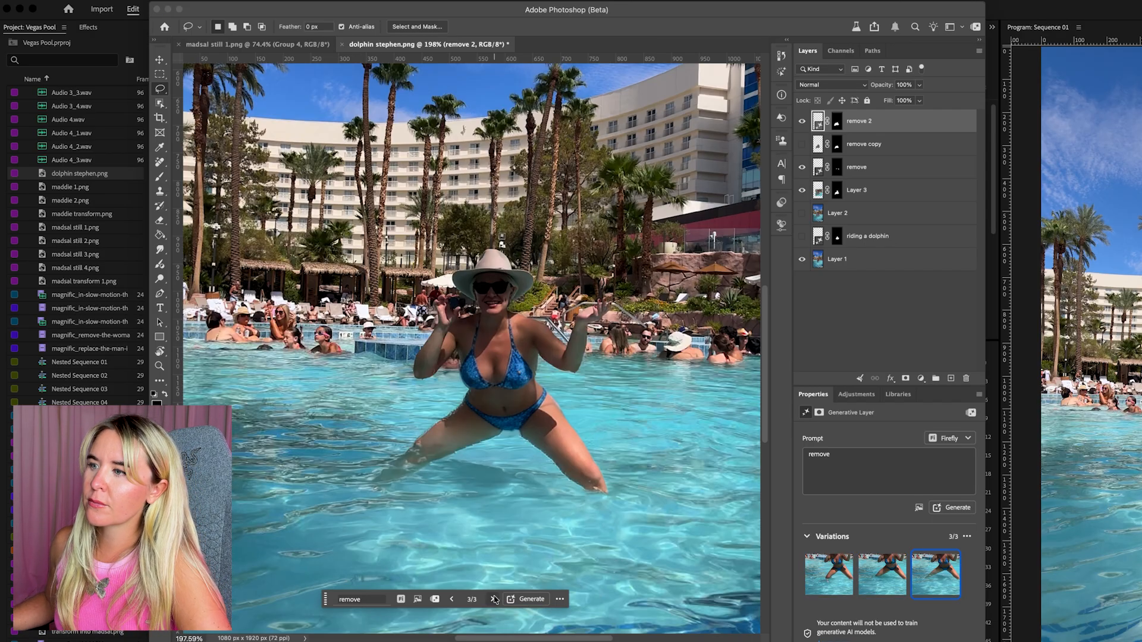
{"action": "left_click", "coordinate": [493, 599]}
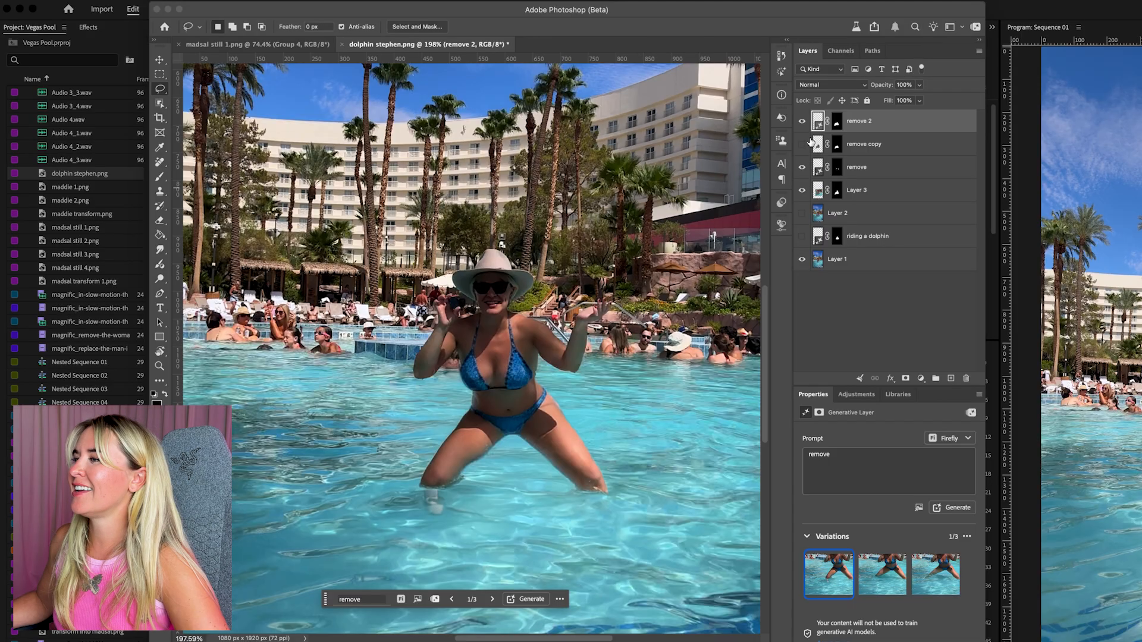
Move the visible dolphin cutout above the "remove 2" layer and merge it with a new blank layer to bake in its mask
{"action": "left_click_drag", "start_coordinate": [868, 150], "coordinate": [869, 119]}
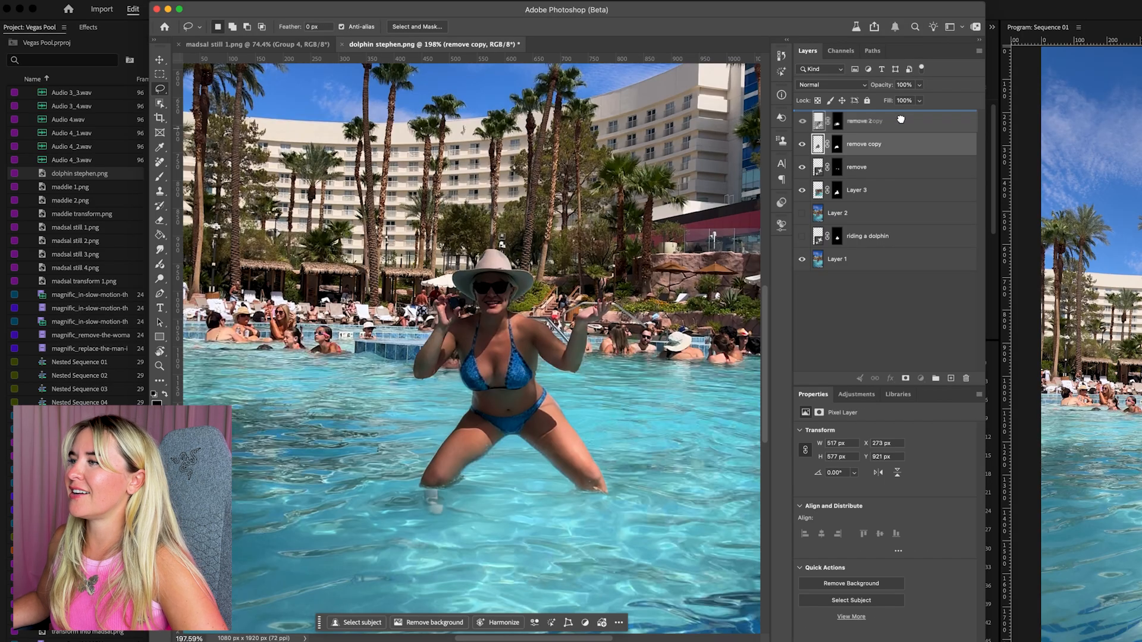
{"action": "key", "text": "super+0"}
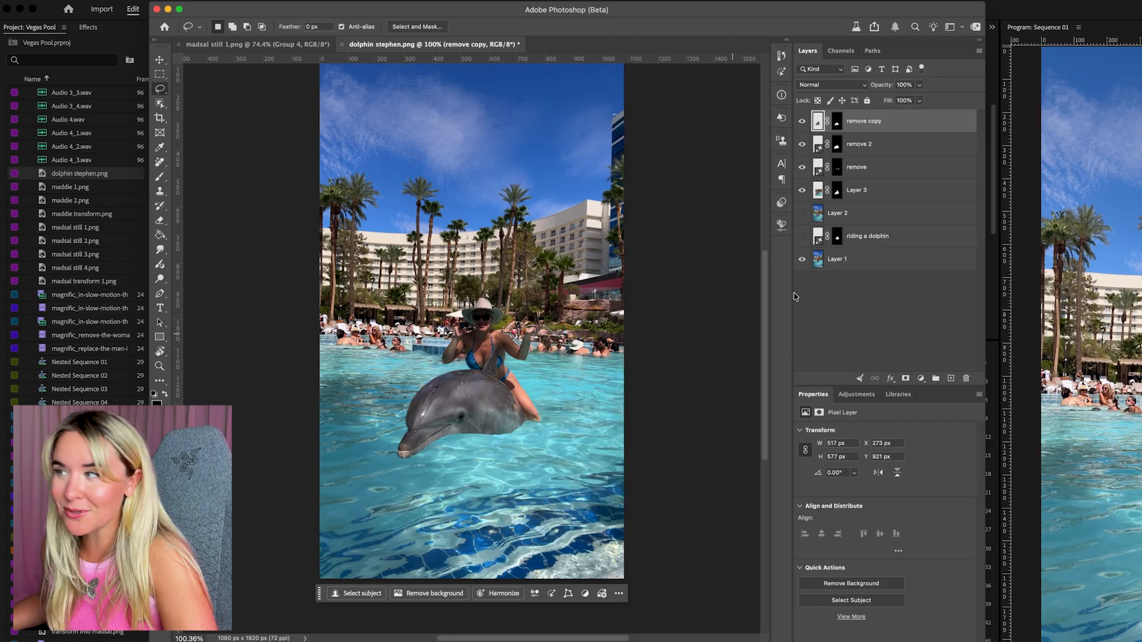
{"action": "key", "text": "super+alt+shift+e"}
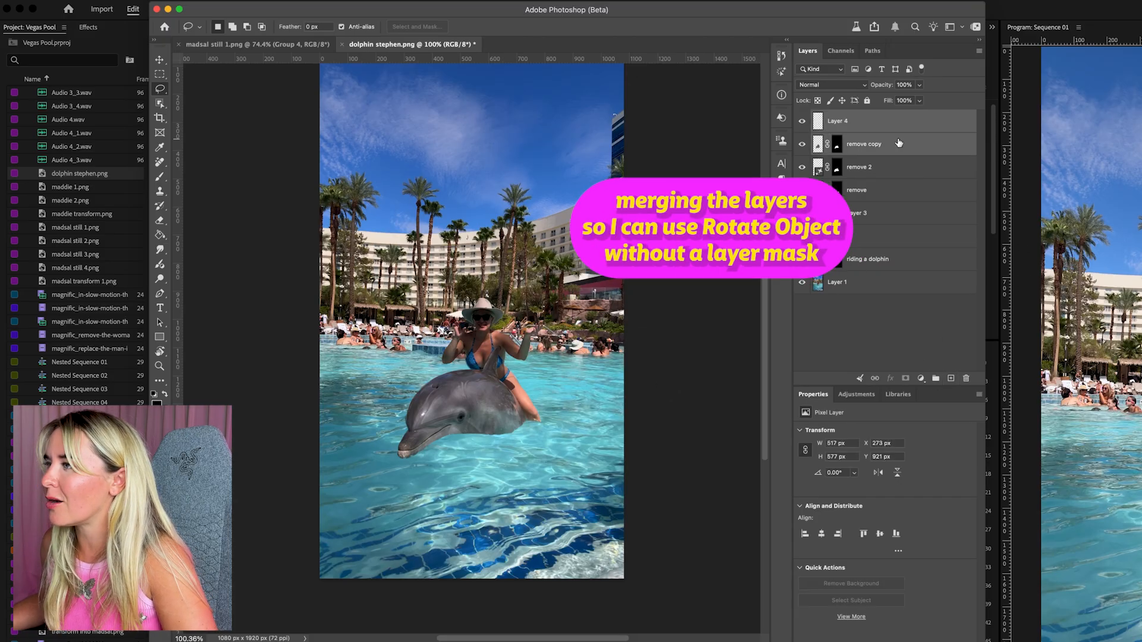
{"action": "key", "text": "super+e"}
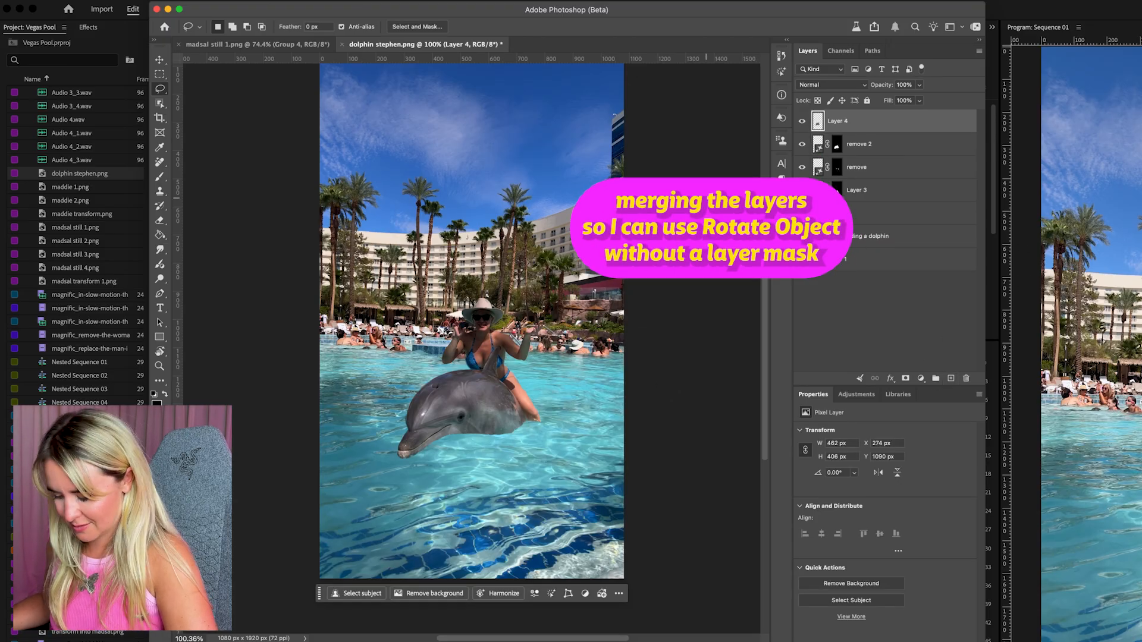
Use Rotate Object to turn the dolphin to face the camera and move it between the woman's legs
{"action": "key", "text": "super+t"}
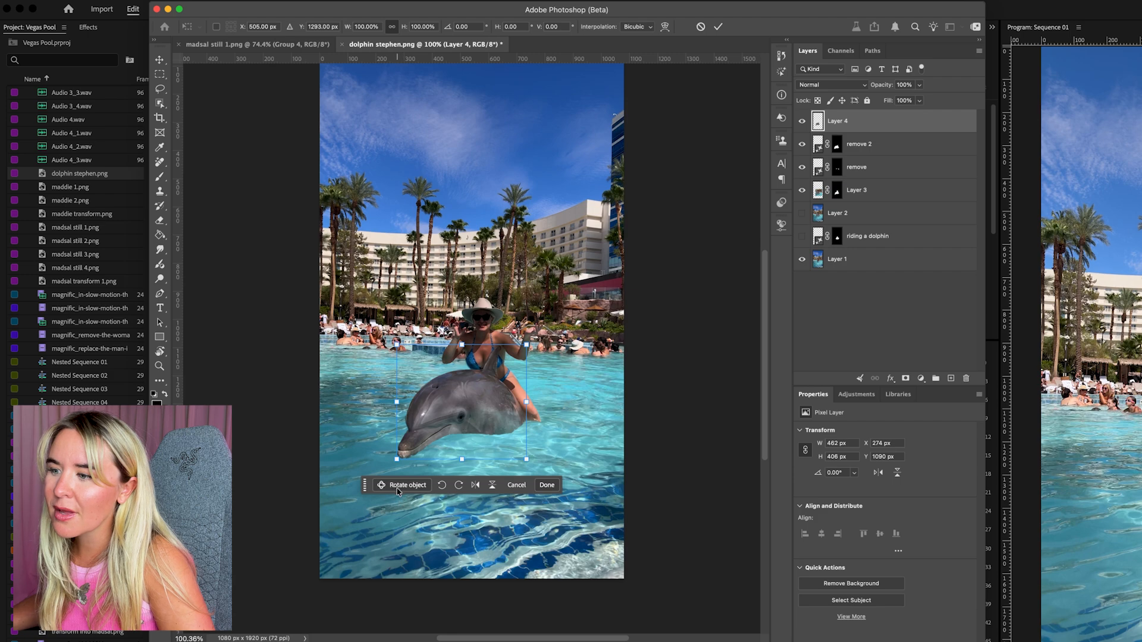
{"action": "left_click", "coordinate": [398, 489]}
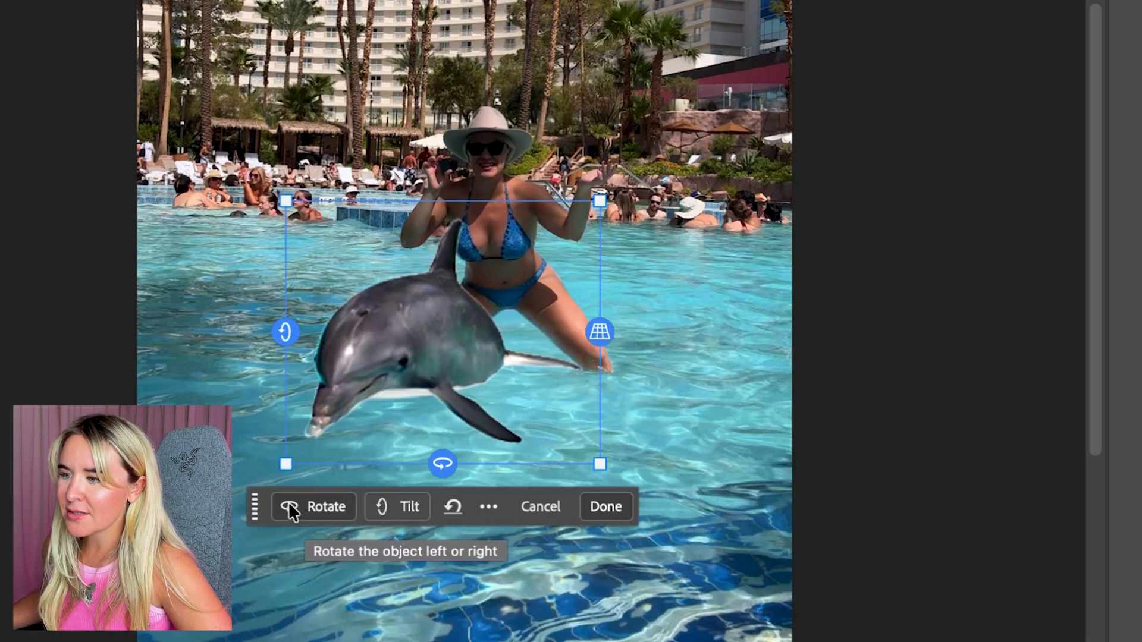
{"action": "left_click", "coordinate": [299, 504]}
{"action": "left_click_drag", "start_coordinate": [440, 463], "coordinate": [505, 462]}
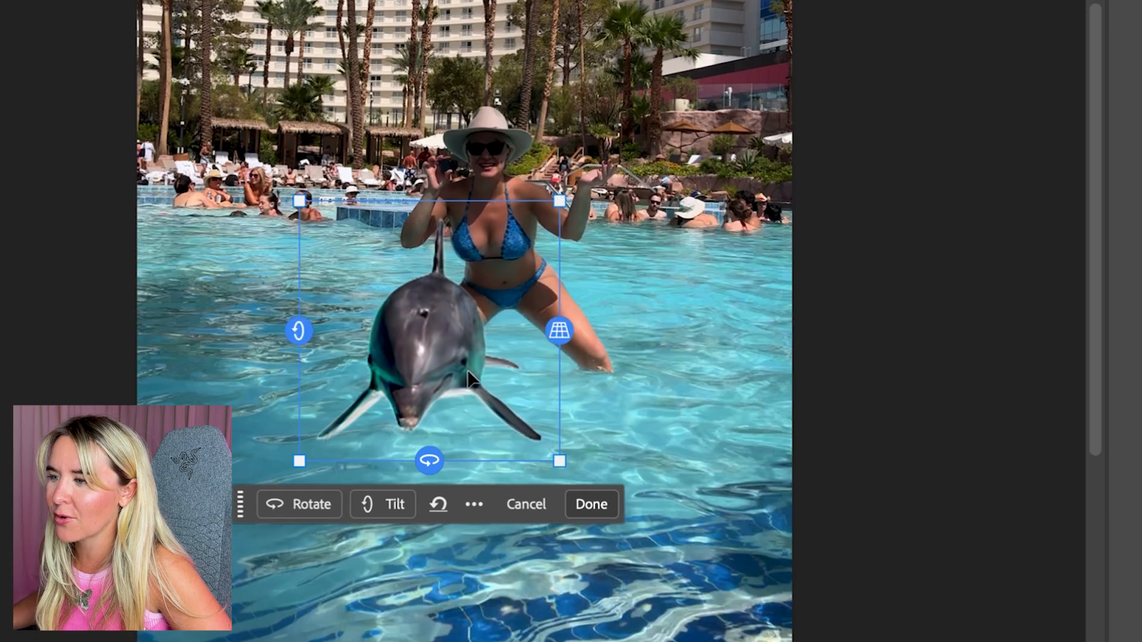
{"action": "left_click_drag", "start_coordinate": [468, 369], "coordinate": [519, 333]}
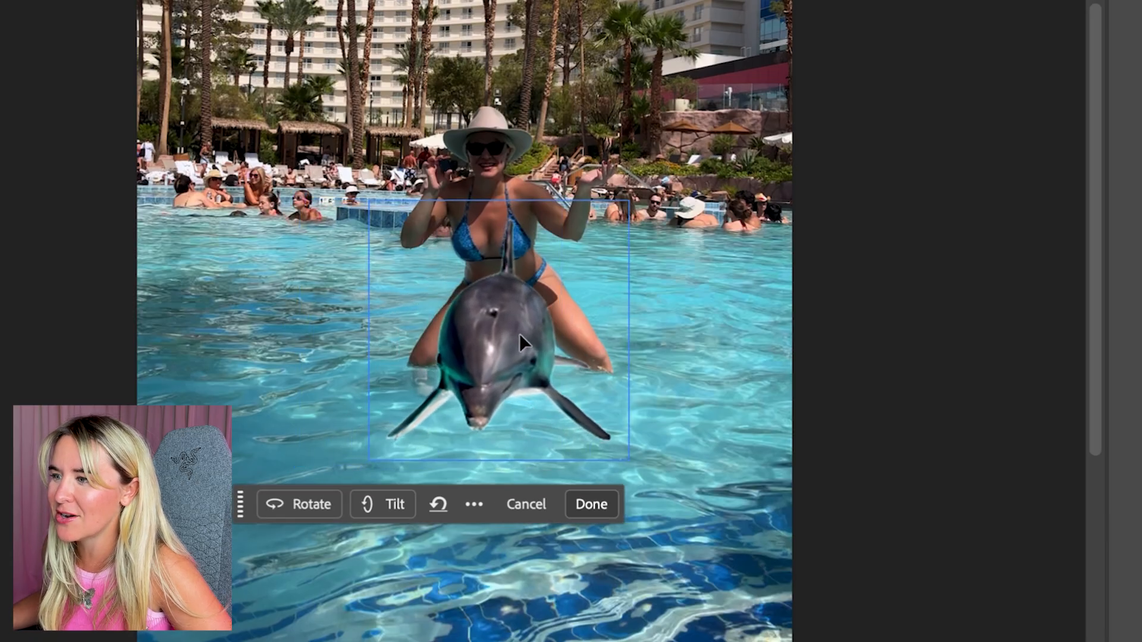
Tilt the dolphin's head upward, scale it down slightly and reposition it under the woman
{"action": "left_click_drag", "start_coordinate": [370, 326], "coordinate": [401, 296]}
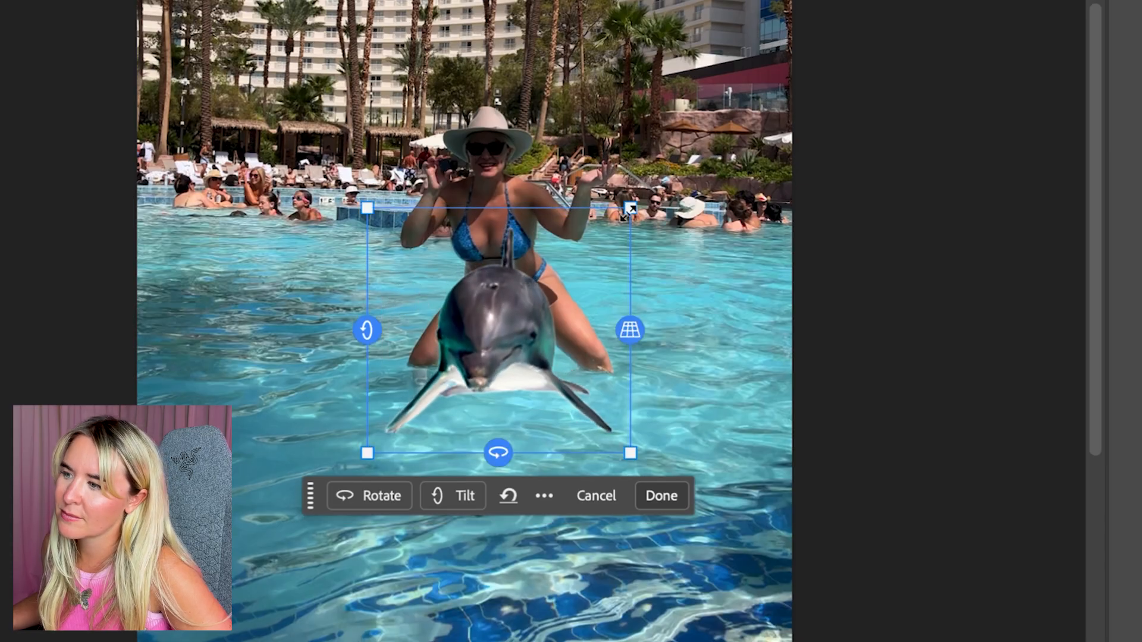
{"action": "left_click_drag", "start_coordinate": [630, 205], "coordinate": [595, 243]}
{"action": "left_click_drag", "start_coordinate": [557, 311], "coordinate": [580, 291]}
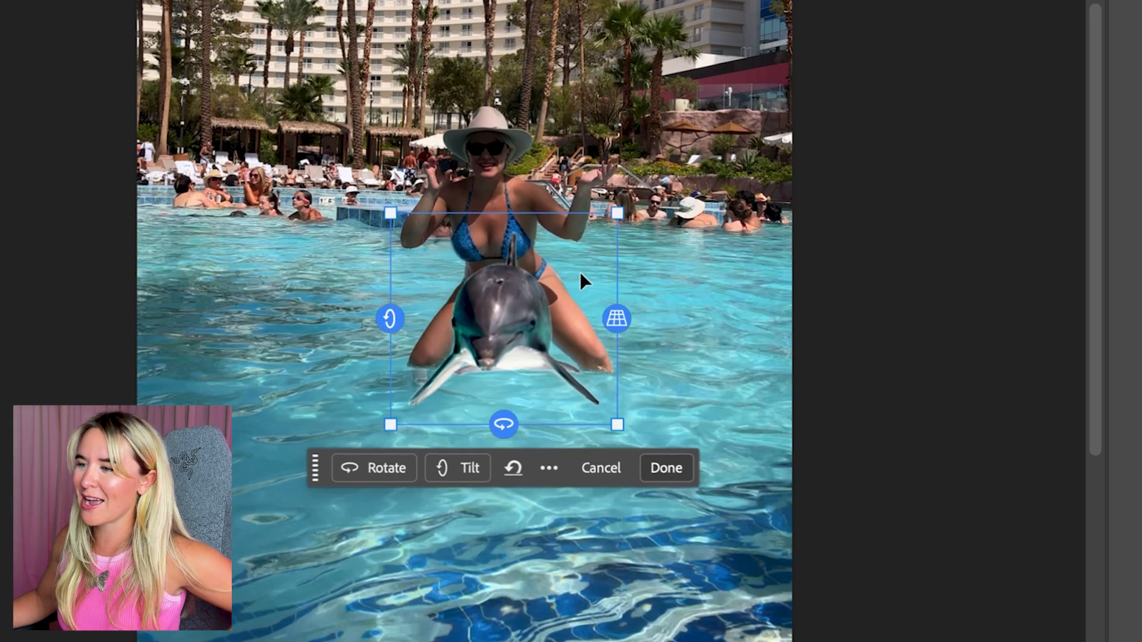
Tilt the dolphin's nose back down, enlarge it slightly and recentre it between the woman's legs
{"action": "left_click_drag", "start_coordinate": [395, 311], "coordinate": [399, 344]}
{"action": "left_click_drag", "start_coordinate": [475, 298], "coordinate": [538, 280]}
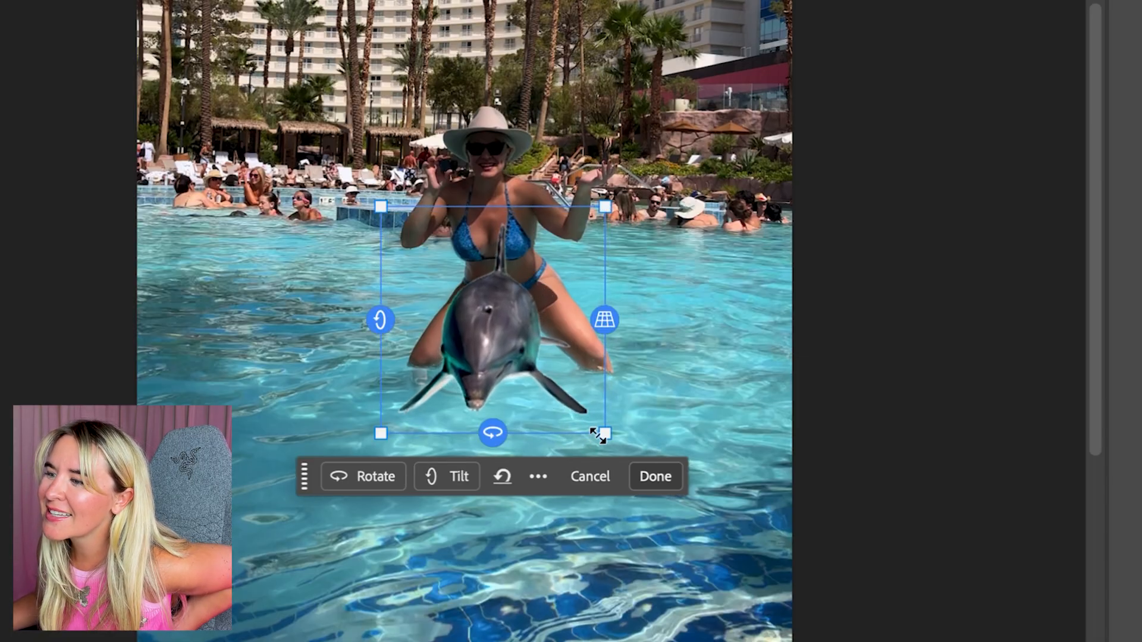
{"action": "left_click_drag", "start_coordinate": [605, 432], "coordinate": [622, 451]}
{"action": "left_click_drag", "start_coordinate": [568, 365], "coordinate": [550, 337]}
Enlarge the dolphin slightly, tilt its head up so the white underside faces the camera, recentre it under the woman and apply the rotation
{"action": "left_click_drag", "start_coordinate": [504, 438], "coordinate": [511, 432]}
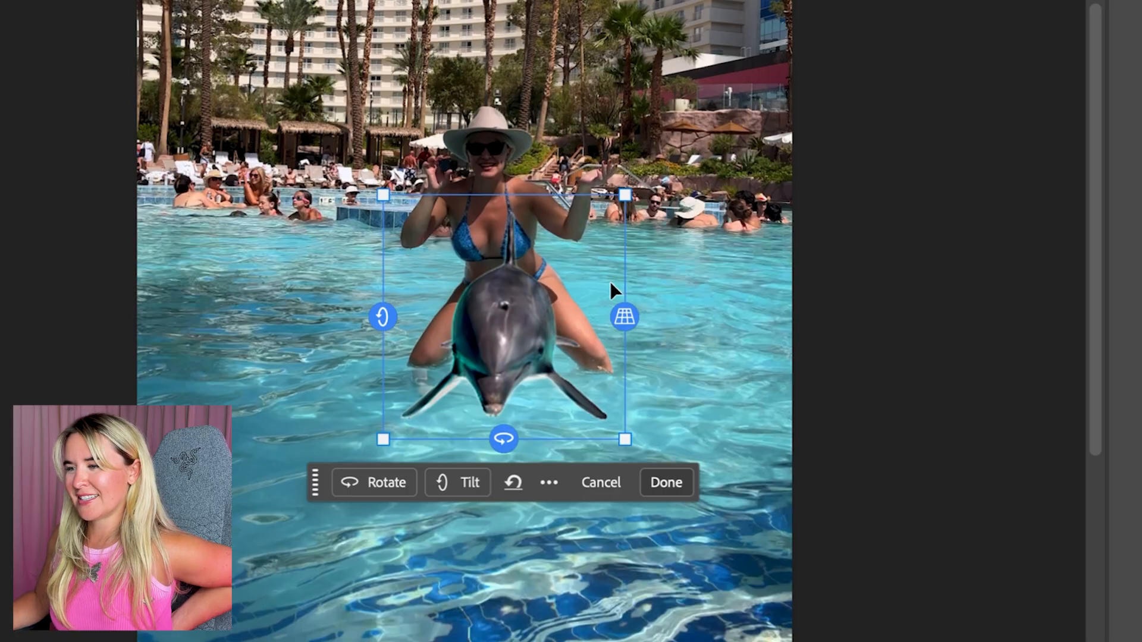
{"action": "left_click_drag", "start_coordinate": [383, 316], "coordinate": [391, 273]}
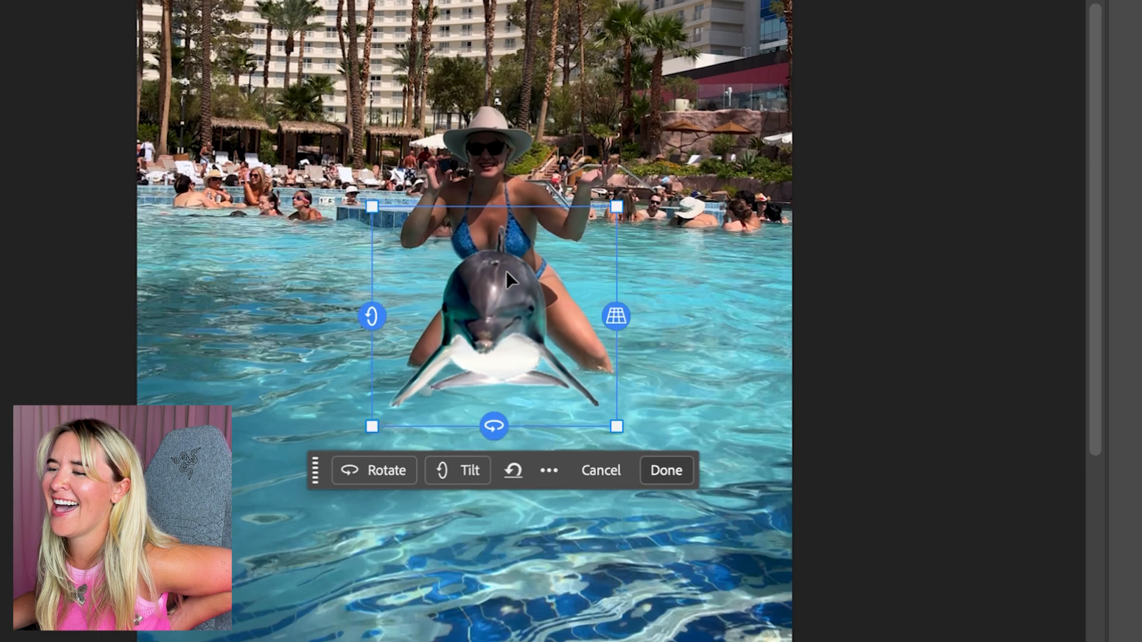
{"action": "left_click_drag", "start_coordinate": [500, 420], "coordinate": [501, 424]}
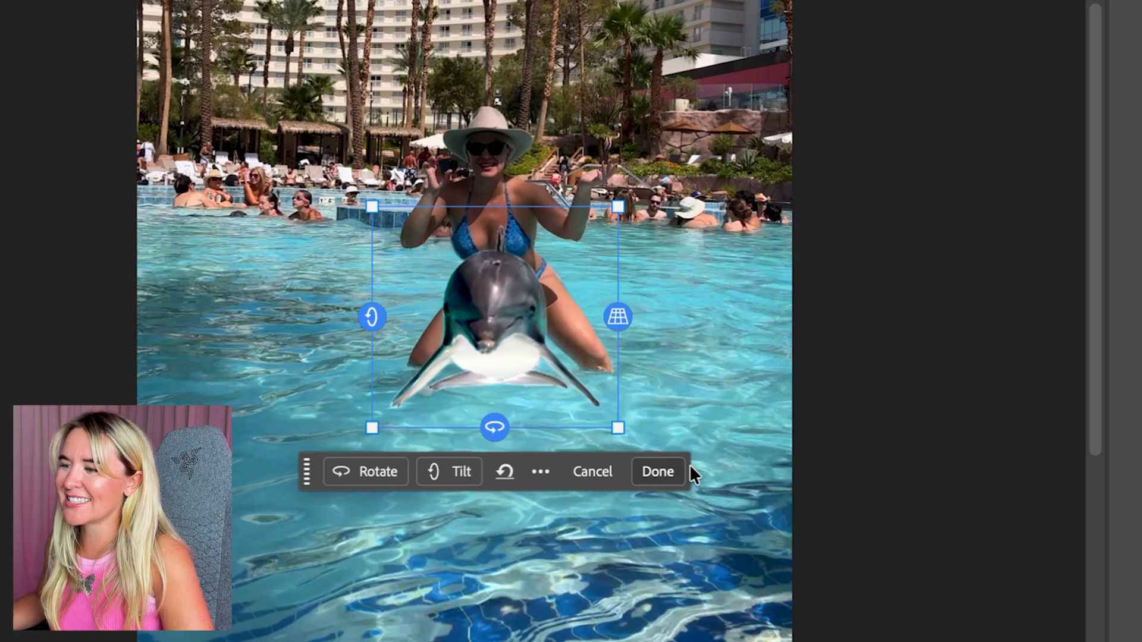
{"action": "left_click", "coordinate": [670, 474]}
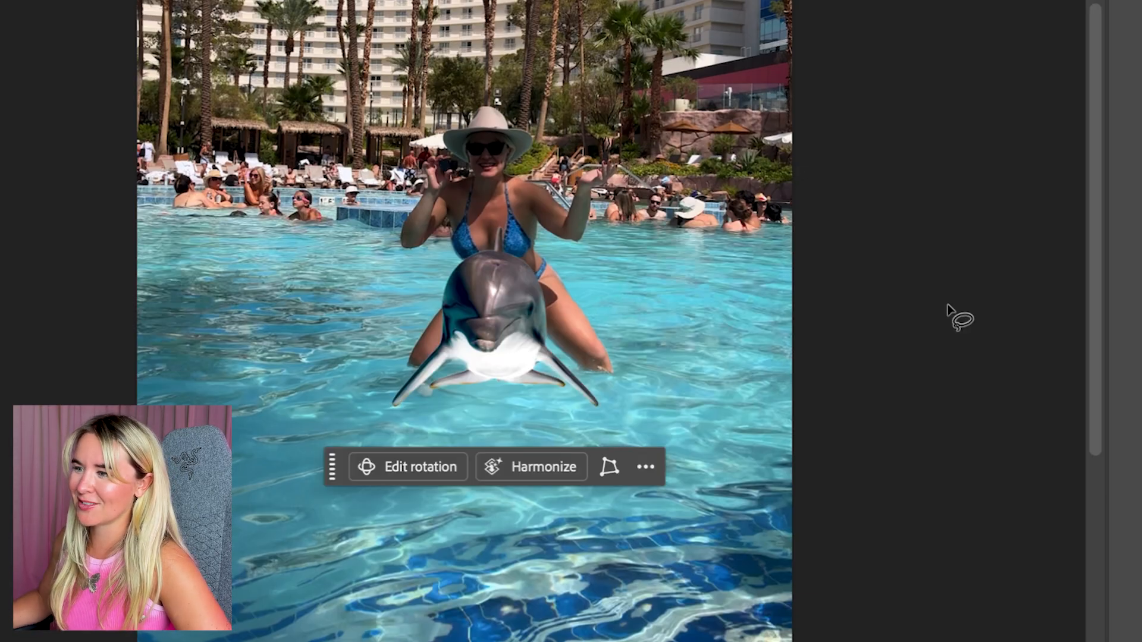
Lasso the woman's lower legs, the dolphin's fins and the surrounding water, leaving the dolphin's head out of the selection
{"action": "mouse_move", "coordinate": [547, 334]}
{"action": "left_mouse_down"}
{"action": "mouse_move", "coordinate": [562, 348]}
{"action": "mouse_move", "coordinate": [547, 336]}
{"action": "left_mouse_up"}
{"action": "left_click", "coordinate": [546, 331]}
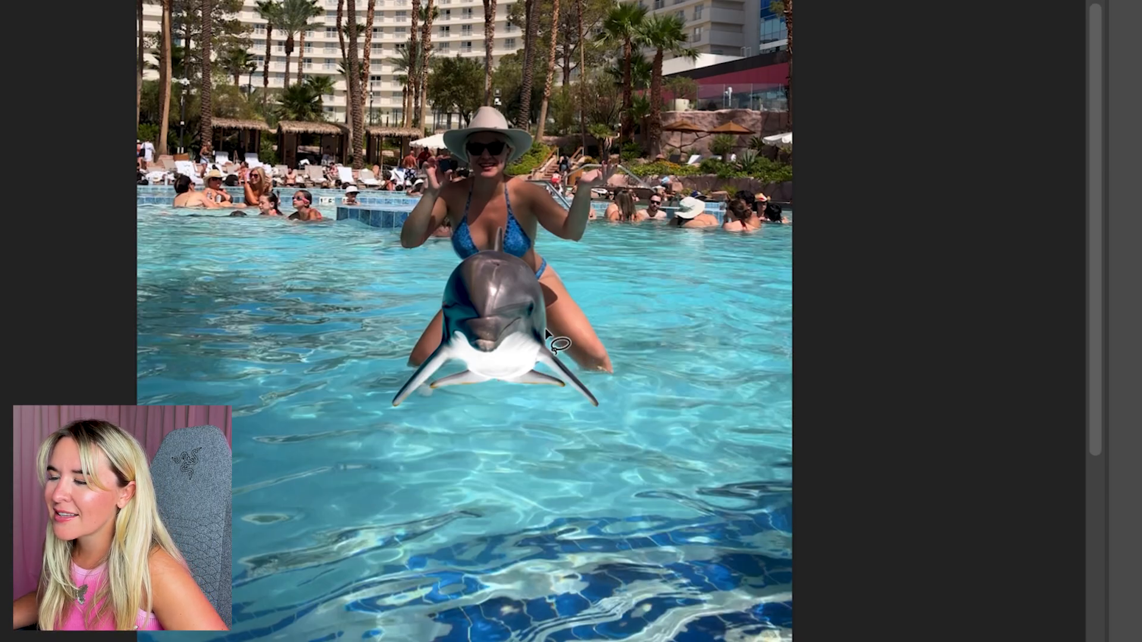
{"action": "mouse_move", "coordinate": [618, 301]}
{"action": "left_mouse_down"}
{"action": "mouse_move", "coordinate": [627, 327]}
{"action": "mouse_move", "coordinate": [673, 347]}
{"action": "mouse_move", "coordinate": [661, 377]}
{"action": "mouse_move", "coordinate": [629, 398]}
{"action": "left_mouse_up"}
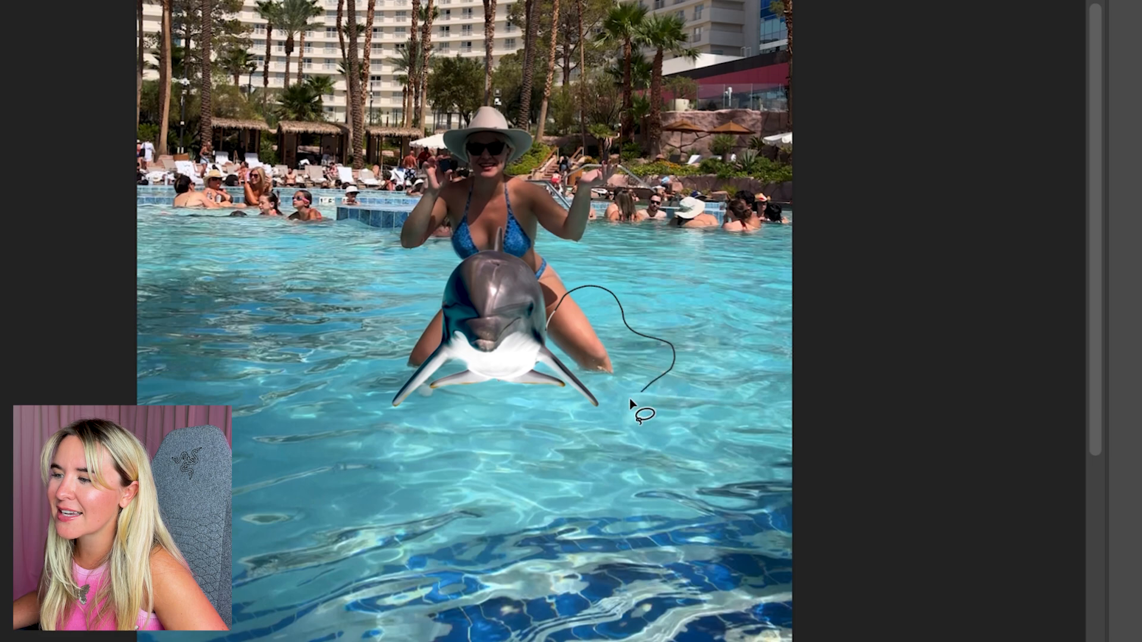
{"action": "mouse_move", "coordinate": [544, 416]}
{"action": "left_mouse_down"}
{"action": "mouse_move", "coordinate": [368, 426]}
{"action": "mouse_move", "coordinate": [337, 321]}
{"action": "mouse_move", "coordinate": [404, 252]}
{"action": "mouse_move", "coordinate": [442, 244]}
{"action": "mouse_move", "coordinate": [452, 263]}
{"action": "mouse_move", "coordinate": [446, 331]}
{"action": "mouse_move", "coordinate": [463, 351]}
{"action": "mouse_move", "coordinate": [506, 360]}
{"action": "mouse_move", "coordinate": [563, 331]}
{"action": "left_mouse_up"}
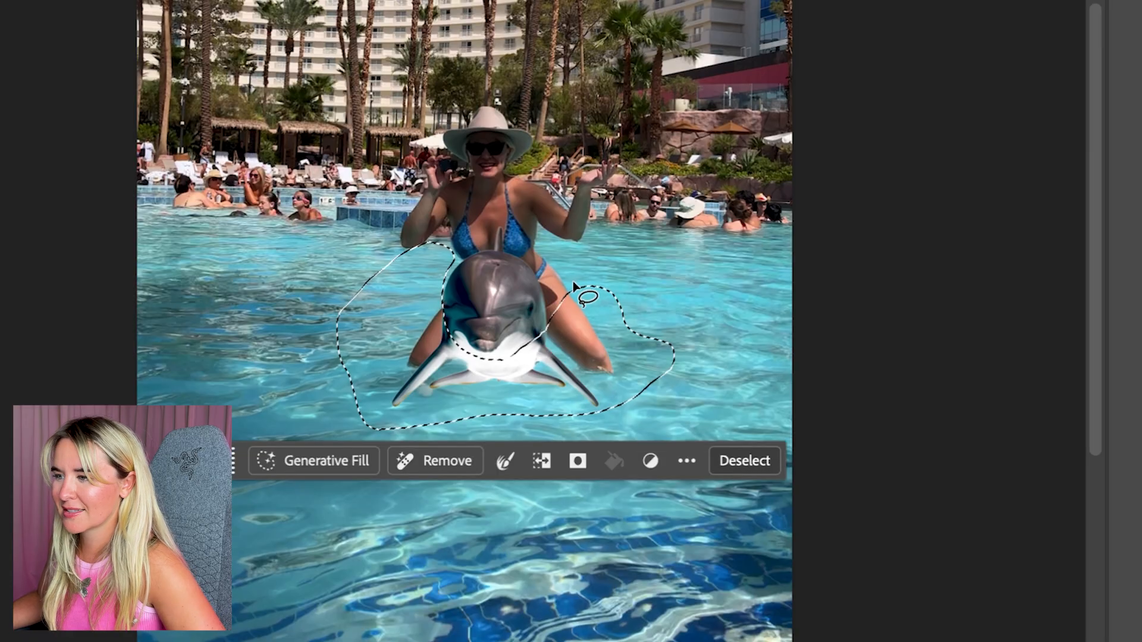
{"action": "mouse_move", "coordinate": [545, 254]}
{"action": "left_mouse_down"}
{"action": "mouse_move", "coordinate": [595, 253]}
{"action": "mouse_move", "coordinate": [699, 284]}
{"action": "mouse_move", "coordinate": [619, 409]}
{"action": "left_mouse_up"}
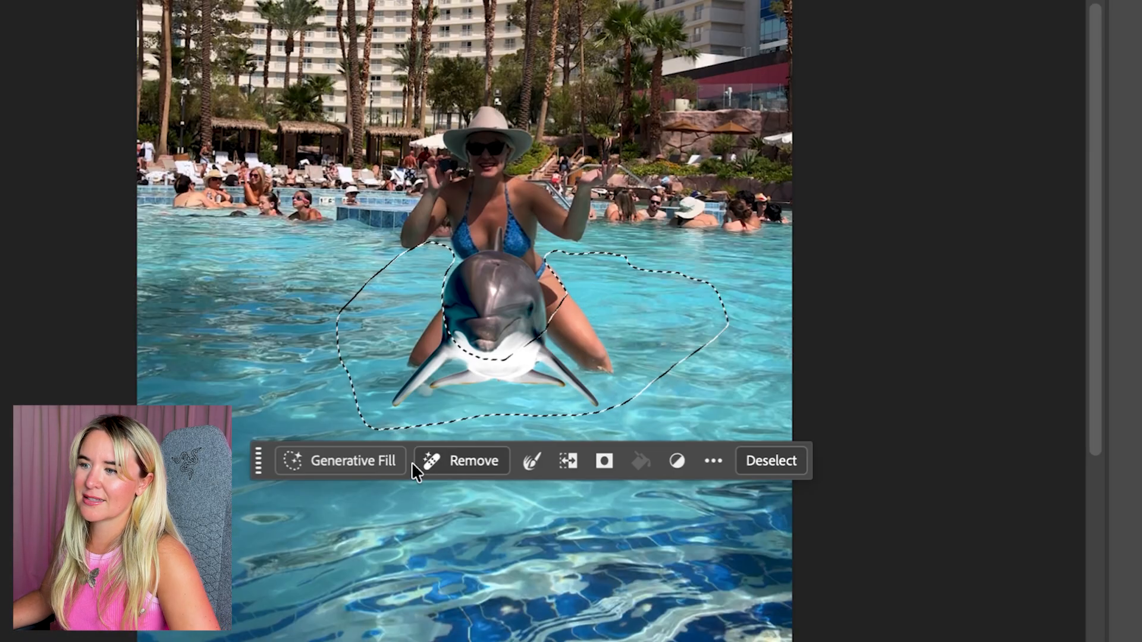
Fill the selection with Generative Fill using the prompt "water" and compare the variations, keeping the first
{"action": "left_click", "coordinate": [369, 466]}
{"action": "type", "text": "water"}
{"action": "key", "text": "Return"}
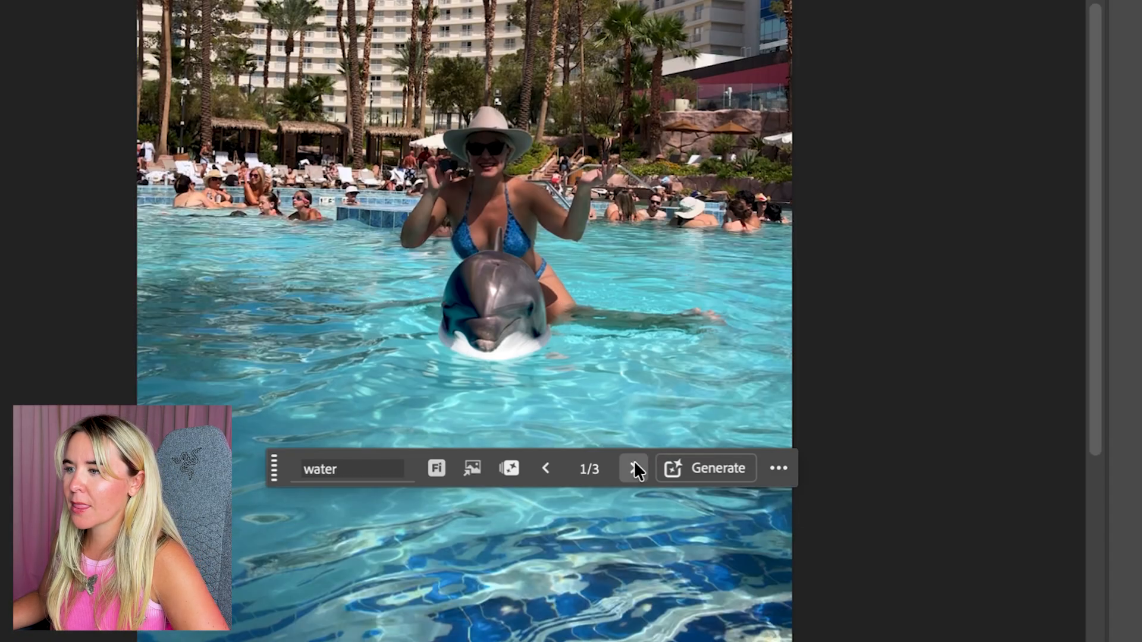
{"action": "left_click", "coordinate": [634, 469]}
{"action": "left_click", "coordinate": [635, 468]}
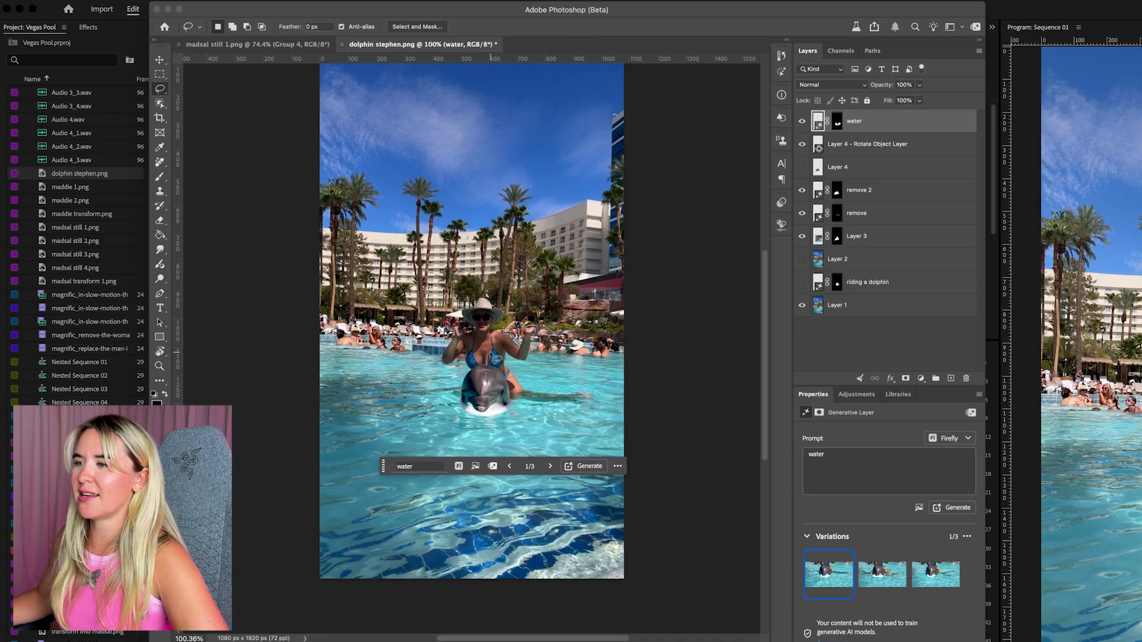
Lasso the dolphin's dorsal fin and the edge beside the woman's thigh, run Generative Fill without a prompt and compare the variations
{"action": "scroll", "coordinate": [493, 357], "scroll_direction": "up", "scroll_amount": 3}
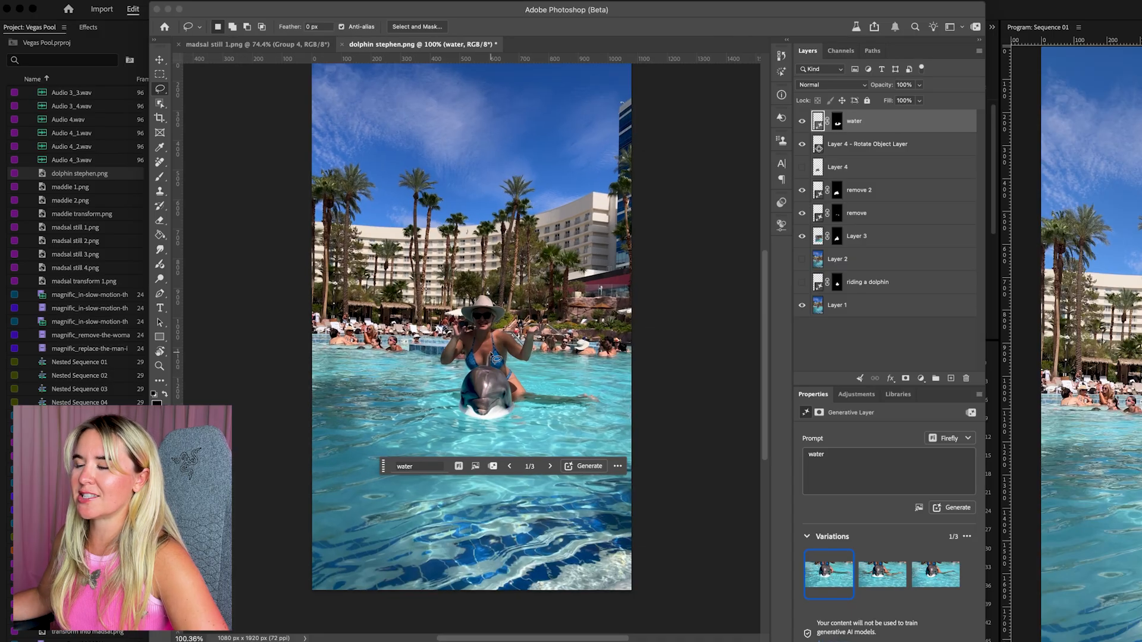
{"action": "scroll", "coordinate": [493, 356], "scroll_direction": "up", "scroll_amount": 3}
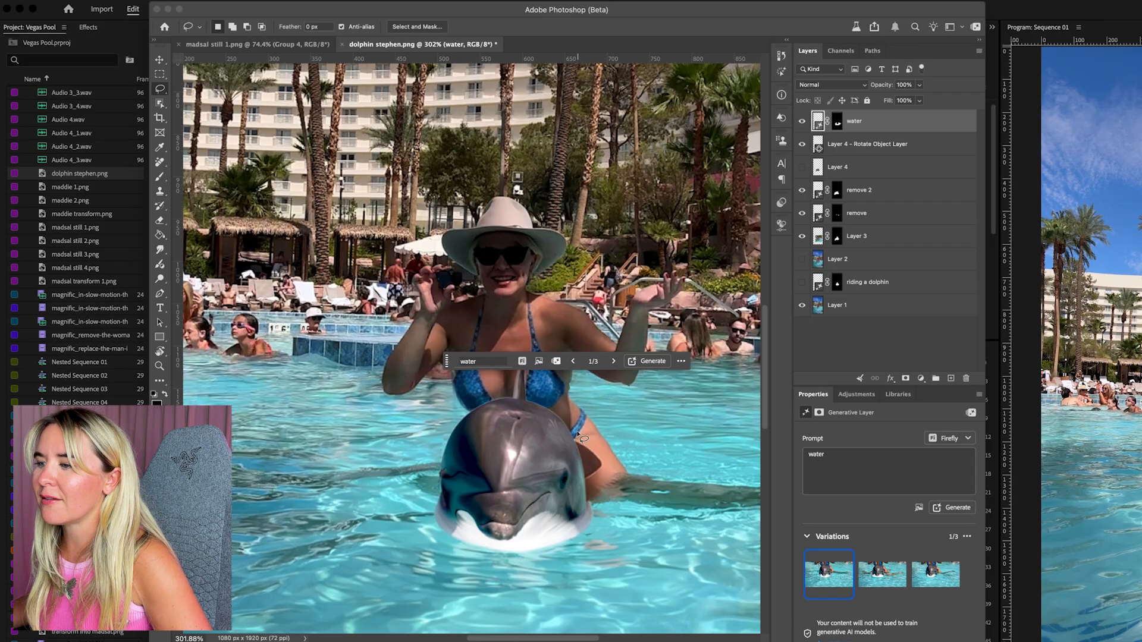
{"action": "left_click_drag", "start_coordinate": [578, 435], "coordinate": [591, 447]}
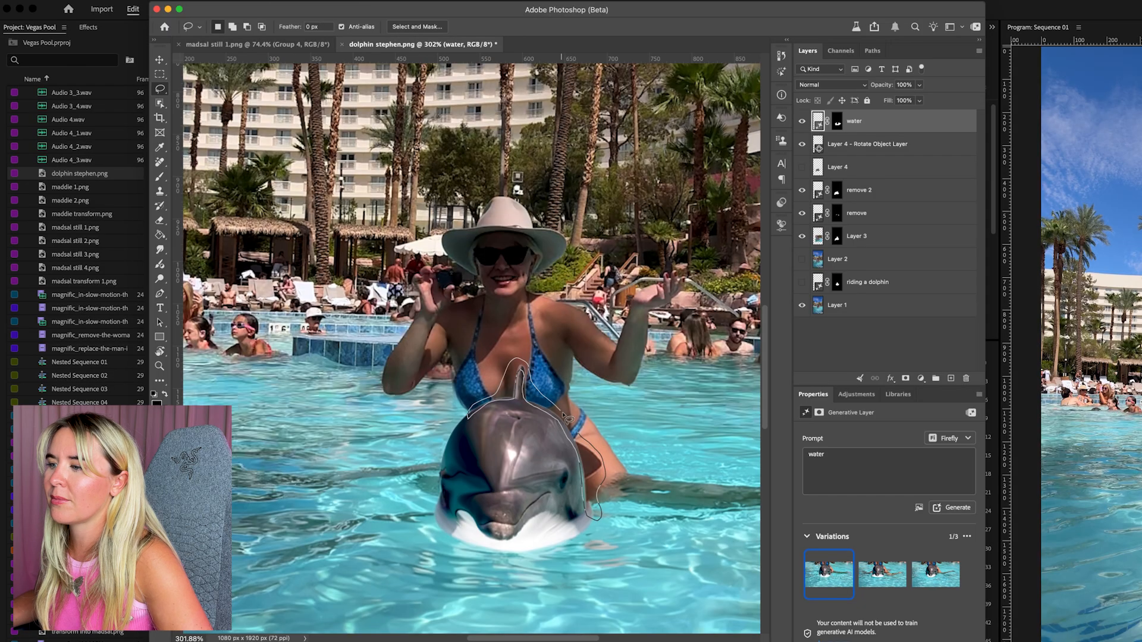
{"action": "left_click_drag", "start_coordinate": [568, 419], "coordinate": [567, 417]}
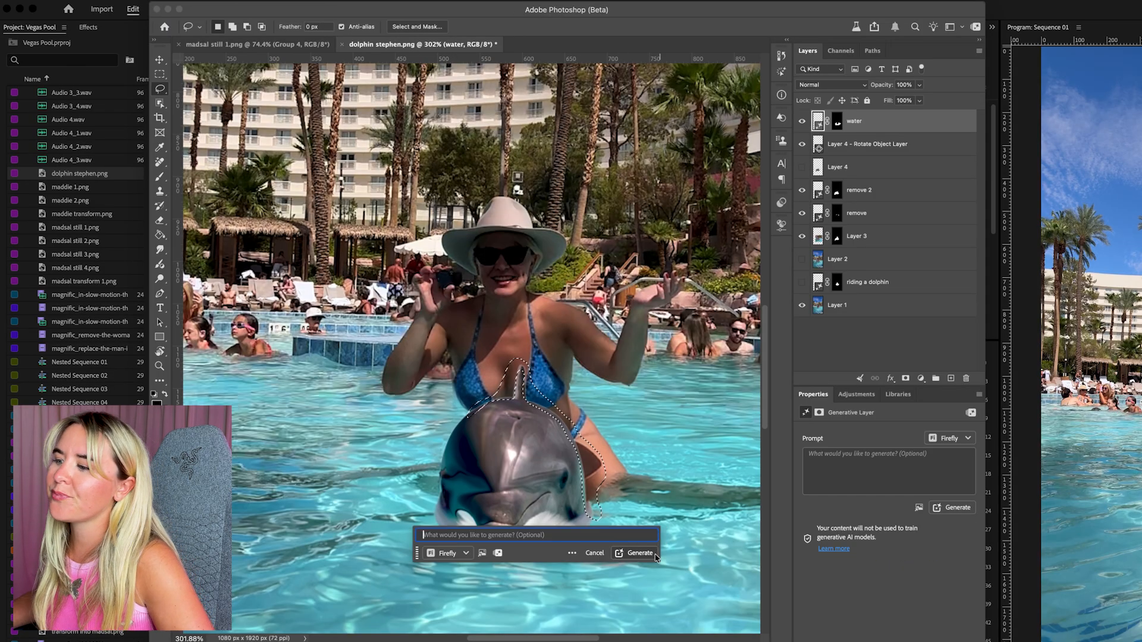
{"action": "left_click", "coordinate": [640, 553]}
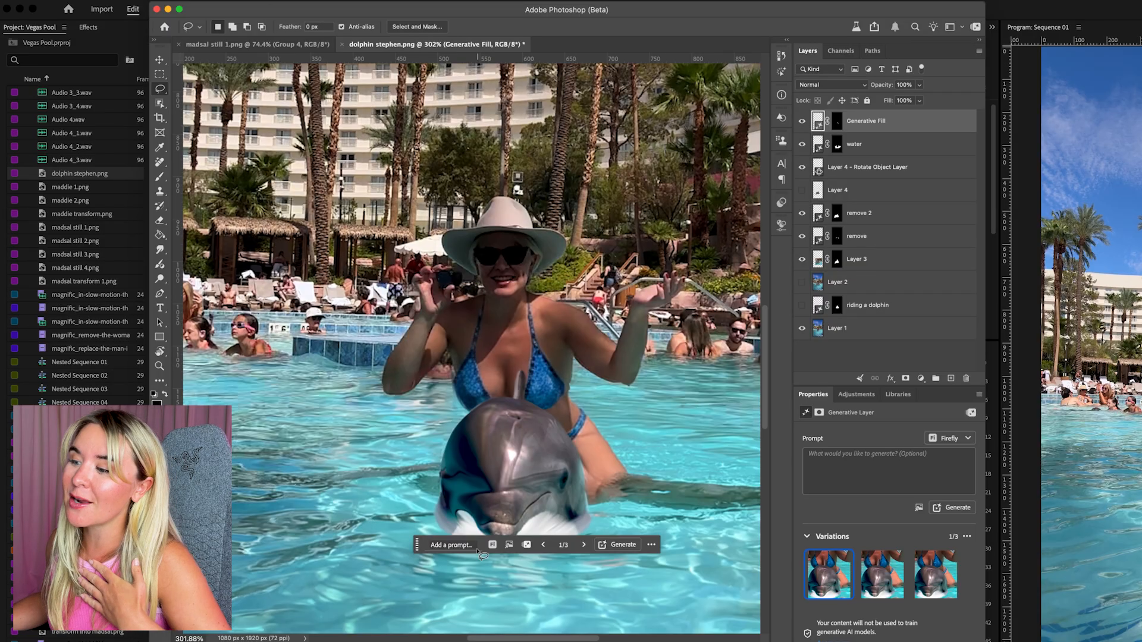
{"action": "left_click", "coordinate": [586, 545]}
{"action": "left_click", "coordinate": [584, 546]}
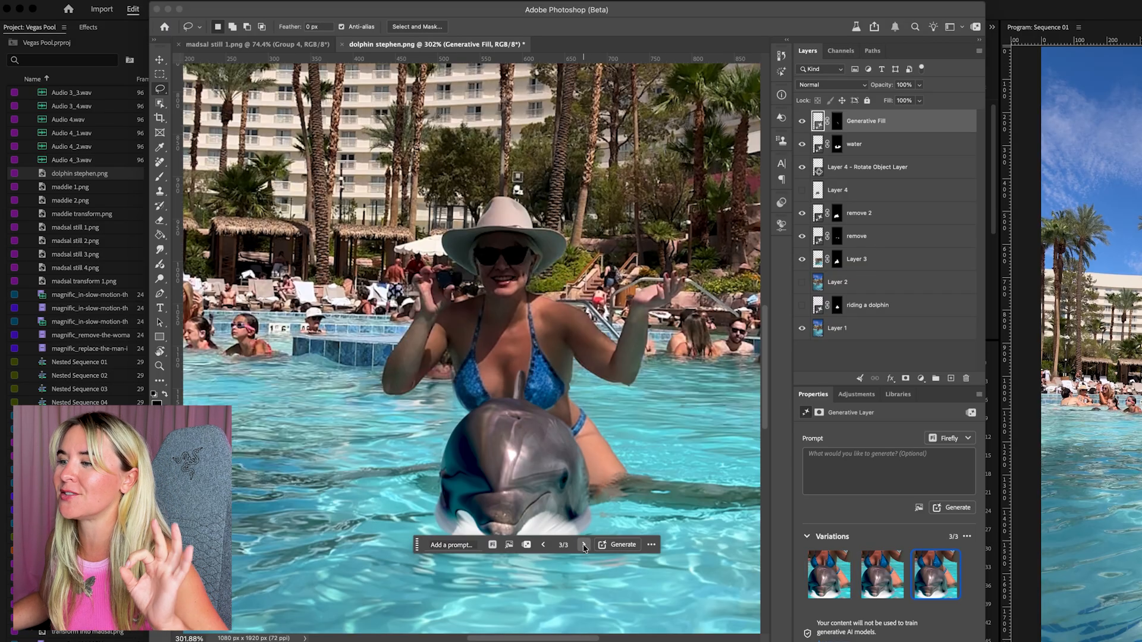
{"action": "left_click", "coordinate": [584, 546]}
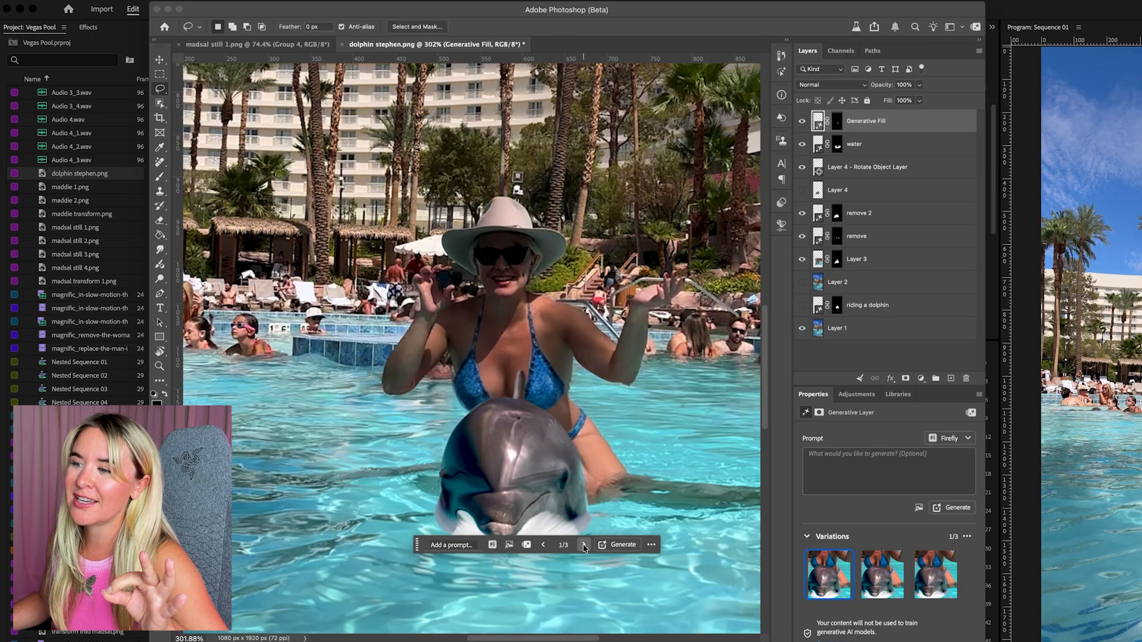
{"action": "left_click", "coordinate": [585, 545]}
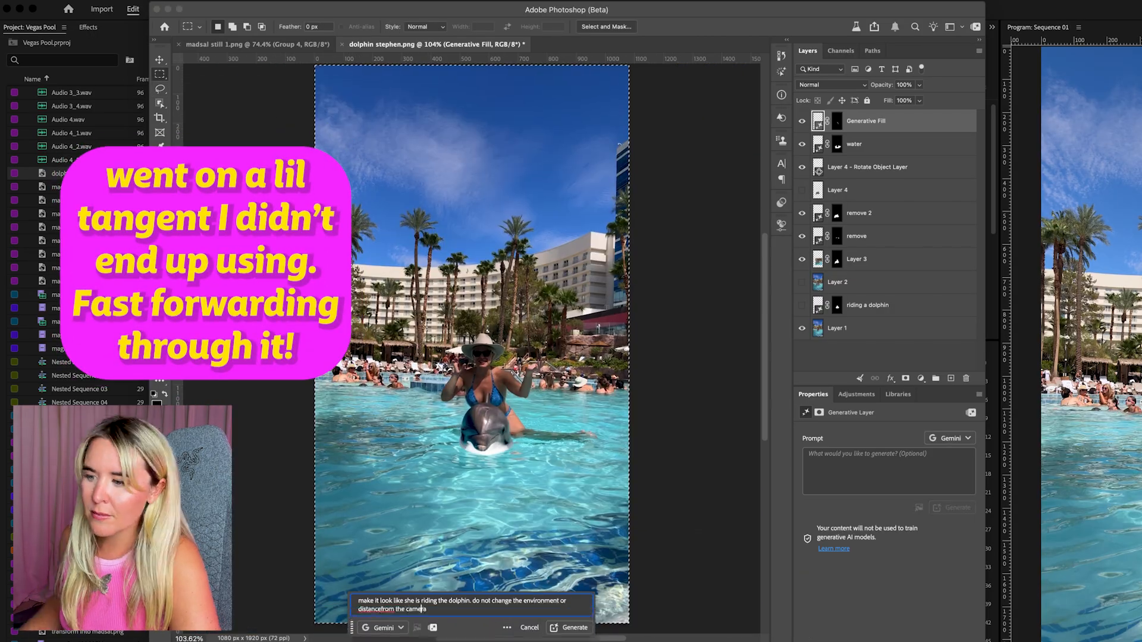
Try generating the woman riding the dolphin with Gemini and turning a copy of the pair toward the camera with Rotate Object
{"action": "key", "text": "super+t"}
{"action": "left_click", "coordinate": [422, 429]}
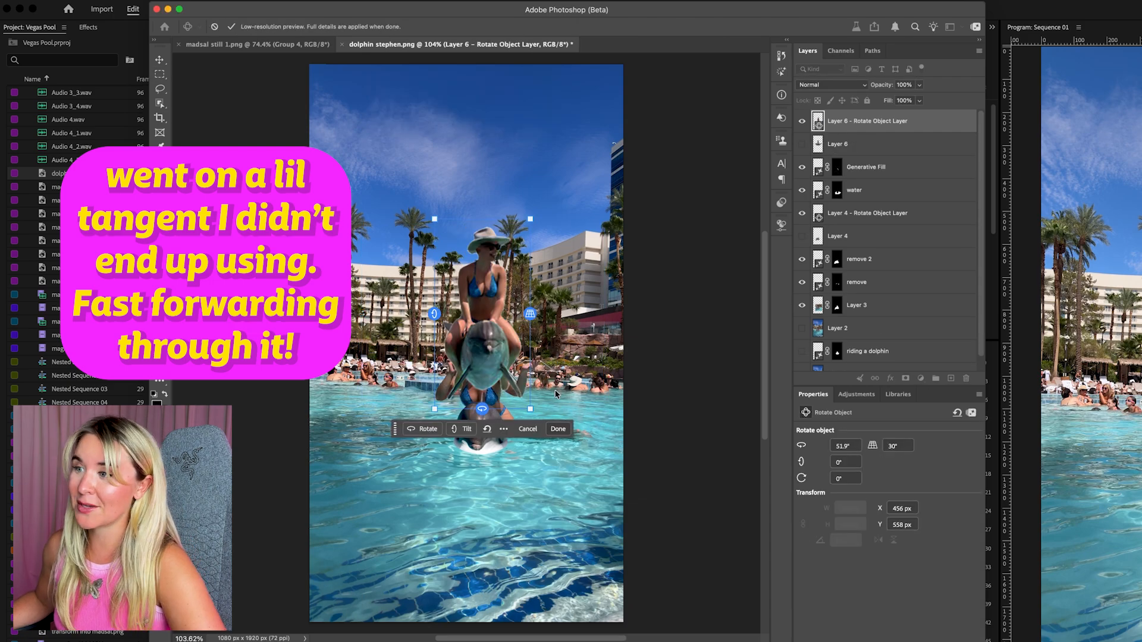
{"action": "key", "text": "super+j"}
{"action": "left_click", "coordinate": [838, 144]}
{"action": "left_click", "coordinate": [856, 167], "text": "shift"}
{"action": "key", "text": "super+e"}
{"action": "key", "text": "super+j"}
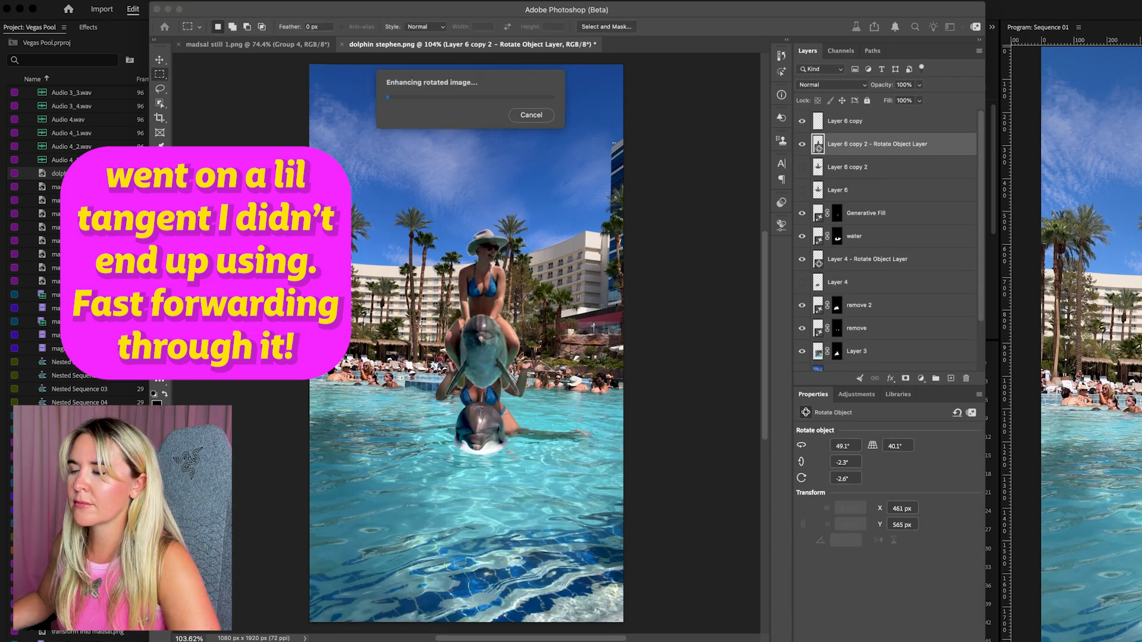
Try adding a shirt to the copied riding woman with Generative Fill, merge it and rotate the result toward the camera
{"action": "left_click", "coordinate": [848, 167]}
{"action": "type", "text": "ltshirt"}
{"action": "key", "text": "Return"}
{"action": "left_click", "coordinate": [848, 189], "text": "shift"}
{"action": "key", "text": "super+e"}
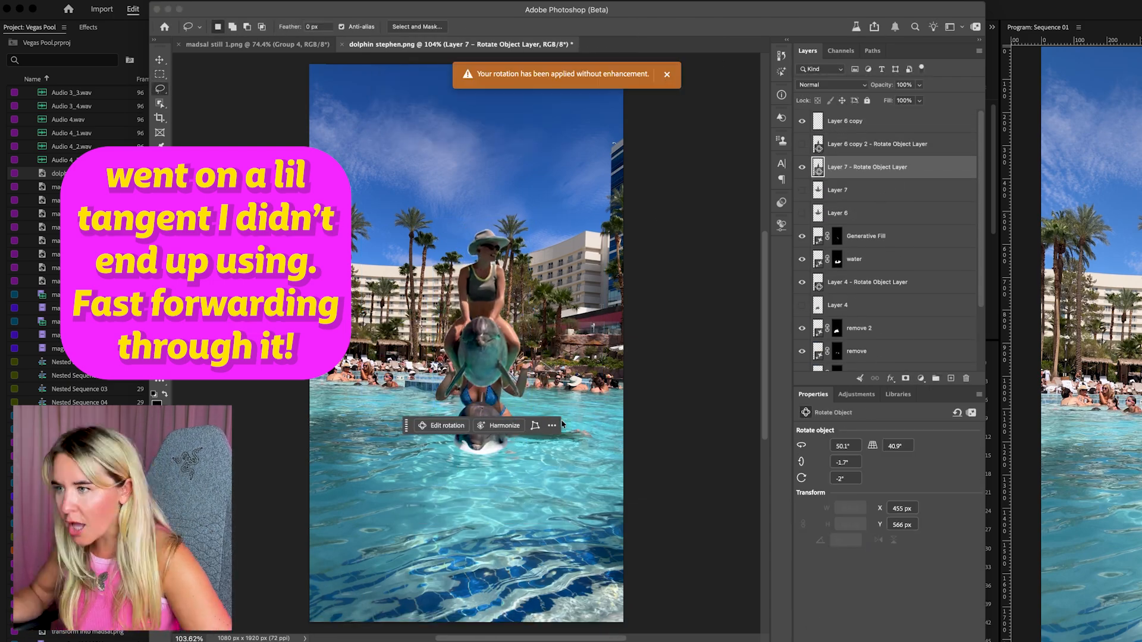
Try adding shorts to the riding woman, merge and rotate the new version, and hide the rotated layers
{"action": "left_click", "coordinate": [802, 167]}
{"action": "left_click", "coordinate": [837, 190]}
{"action": "type", "text": "shorts"}
{"action": "key", "text": "Return"}
{"action": "left_click", "coordinate": [838, 237], "text": "shift"}
{"action": "key", "text": "super+e"}
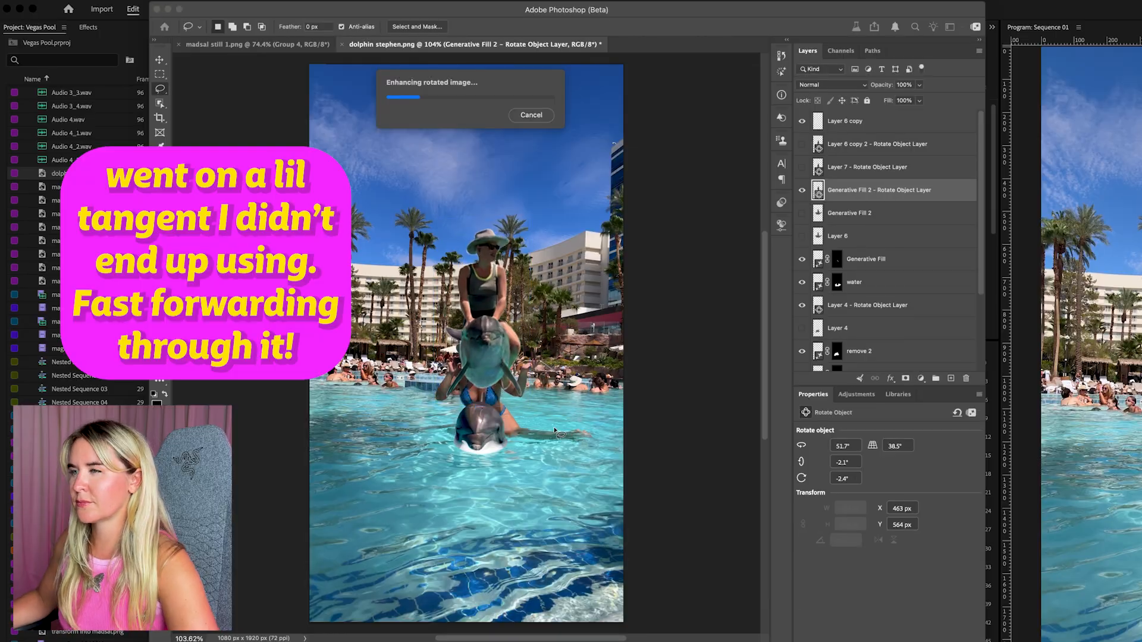
{"action": "left_click", "coordinate": [802, 190]}
Select the entire canvas and start a Generative Fill with the partner Gemini (Nano Banana) model
{"action": "left_click", "coordinate": [159, 74]}
{"action": "mouse_move", "coordinate": [308, 63]}
{"action": "left_mouse_down"}
{"action": "mouse_move", "coordinate": [417, 173]}
{"action": "mouse_move", "coordinate": [630, 515]}
{"action": "mouse_move", "coordinate": [653, 623]}
{"action": "left_mouse_up"}
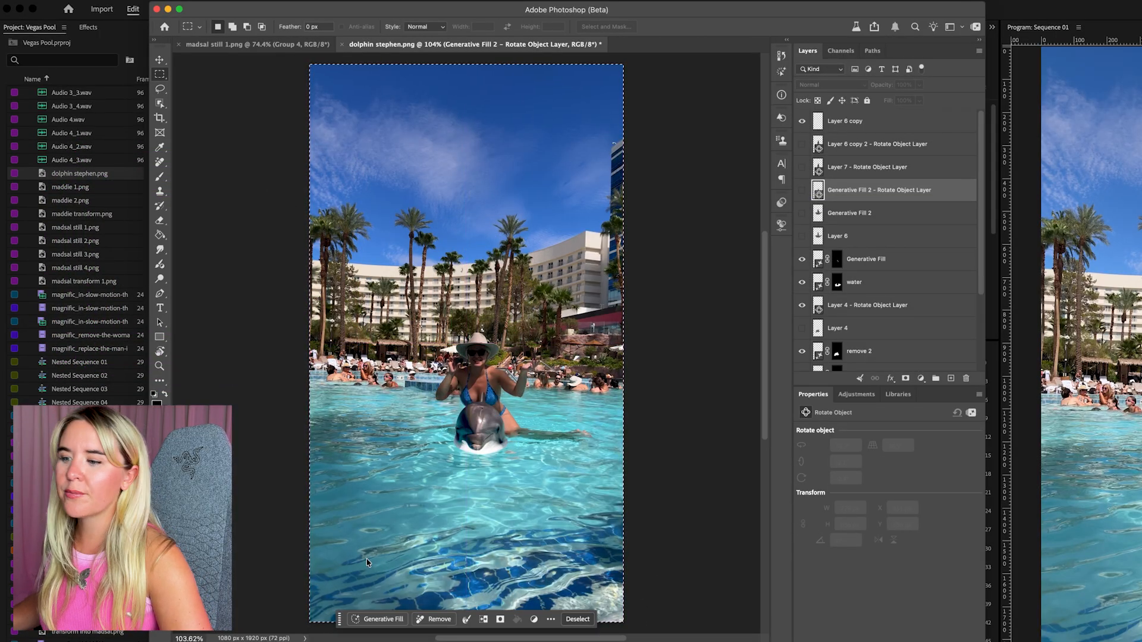
{"action": "left_click", "coordinate": [390, 620]}
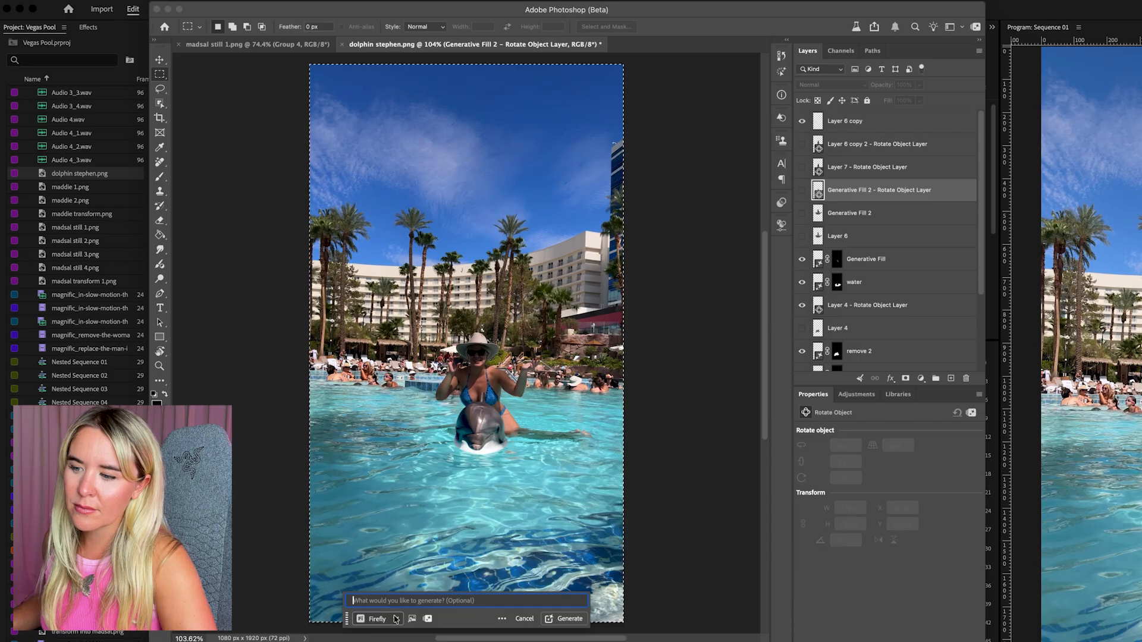
{"action": "left_click", "coordinate": [396, 619]}
{"action": "left_click", "coordinate": [345, 451]}
{"action": "left_click", "coordinate": [369, 492]}
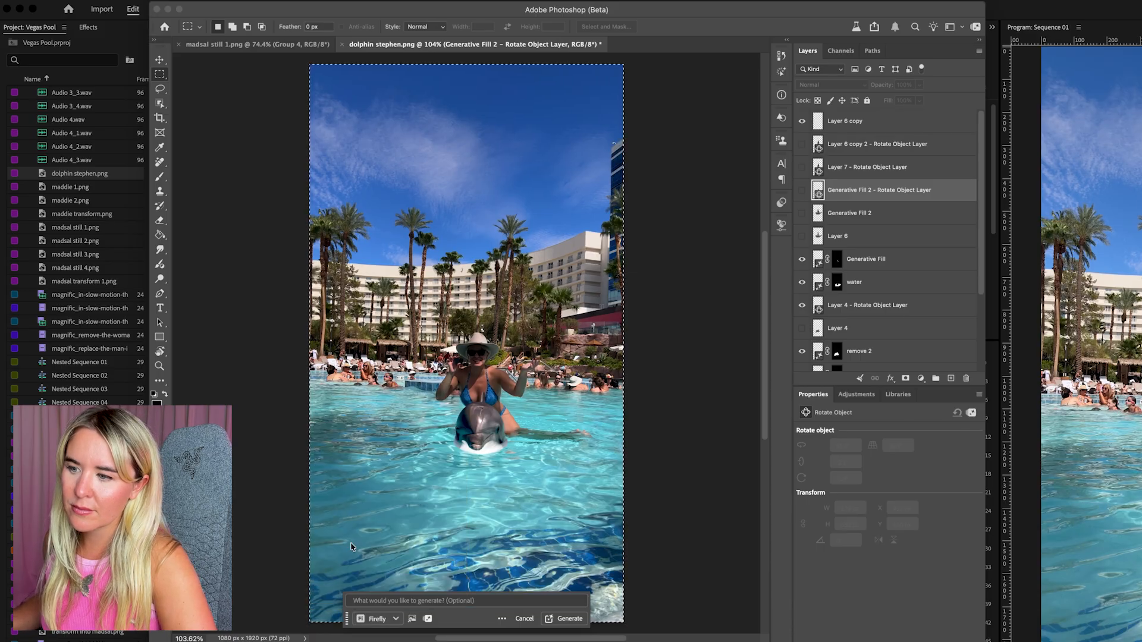
{"action": "left_click", "coordinate": [383, 619]}
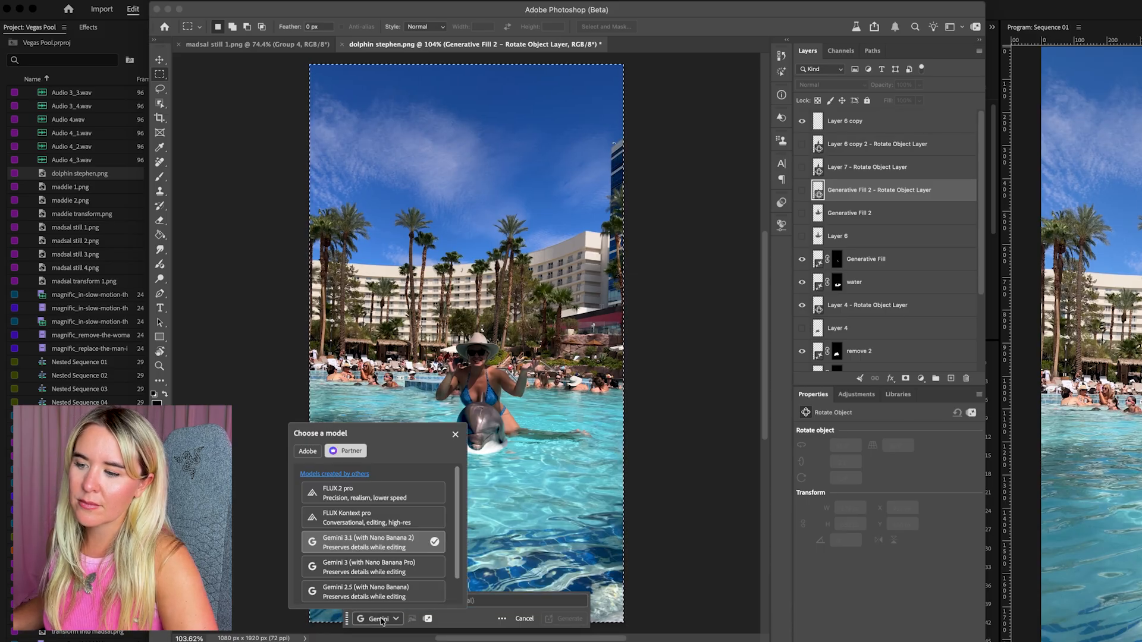
{"action": "left_click", "coordinate": [376, 561]}
Generate with the prompt "add wakes in the water like the dolphin and the woman are swimming towards camera; keep everything else exactly the same"
{"action": "left_click", "coordinate": [399, 602]}
{"action": "type", "text": "ad"}
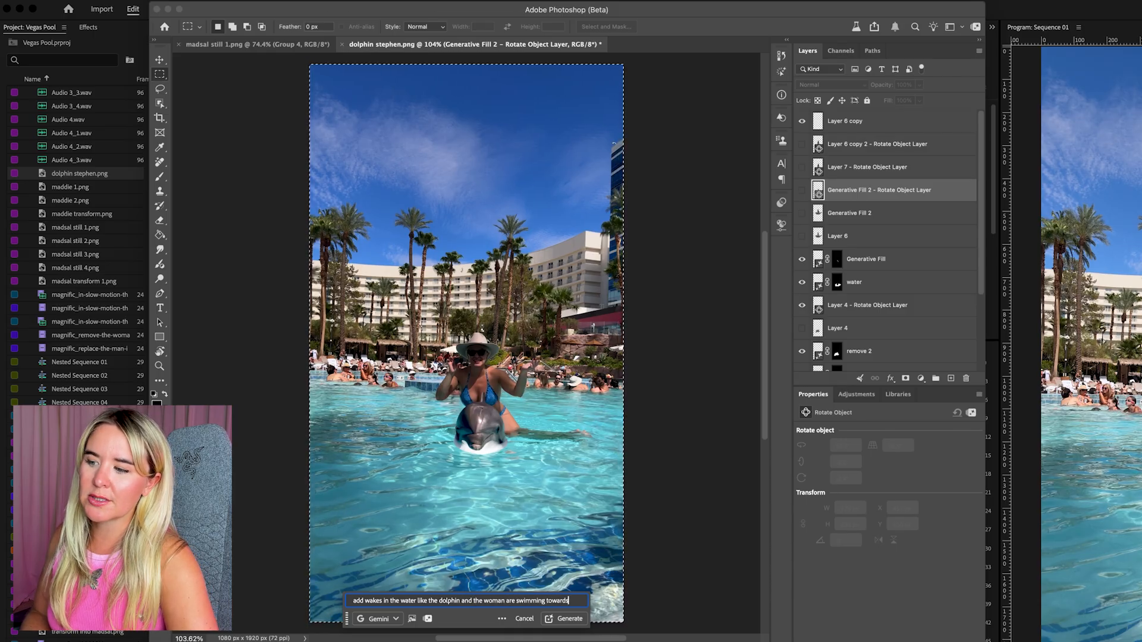
{"action": "key", "text": "super+a"}
{"action": "type", "text": "camera; k"}
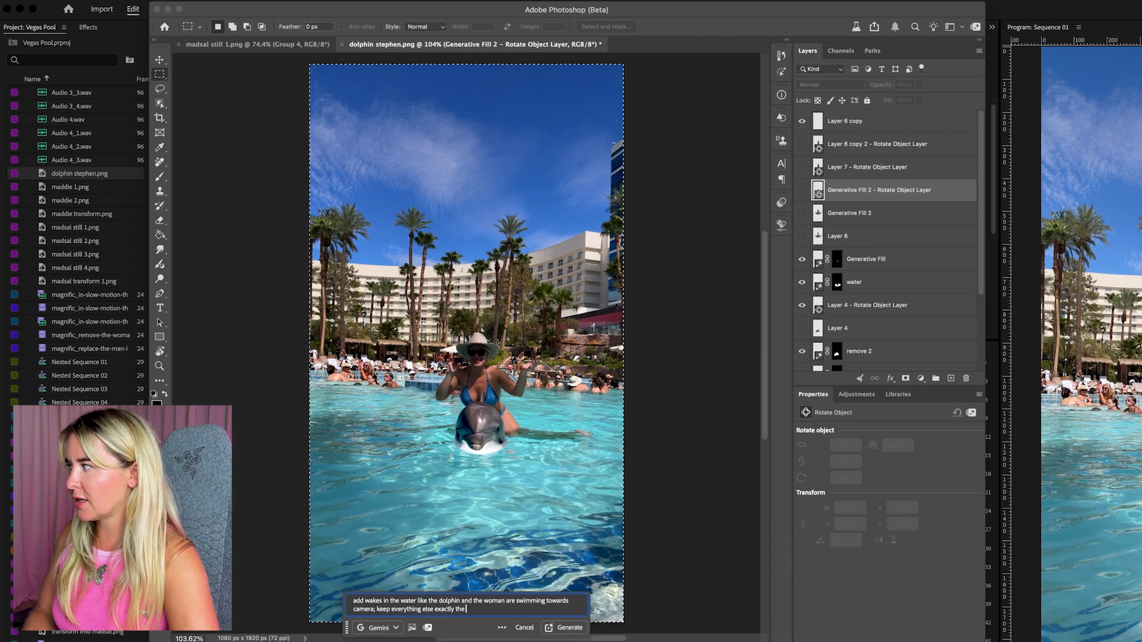
{"action": "key", "text": "Return"}
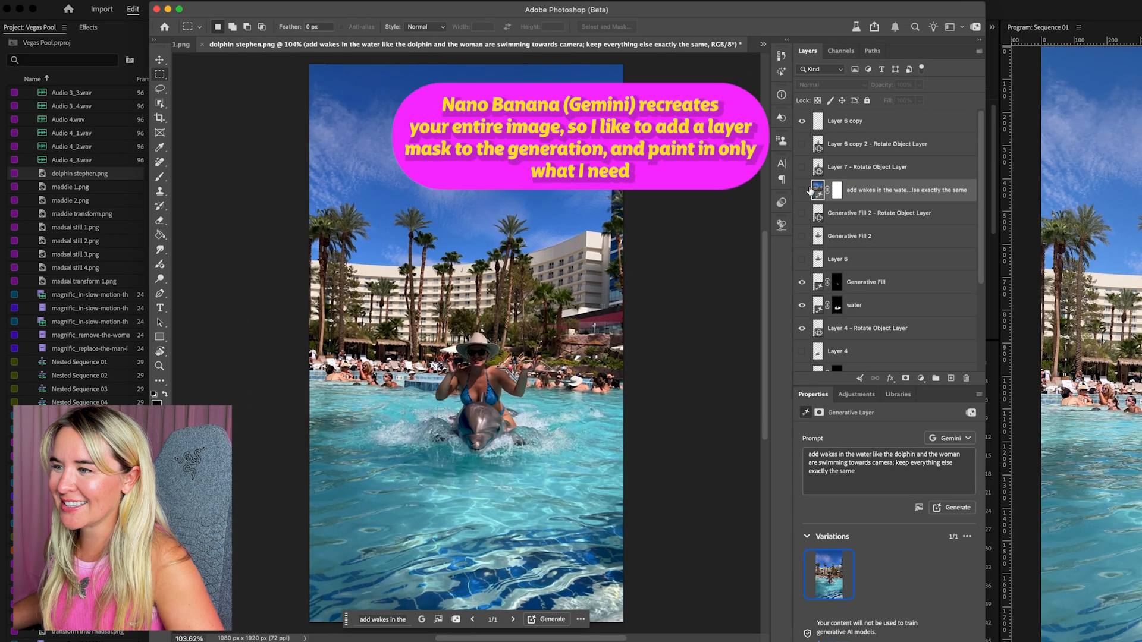
Compare the wake generation with the original, invert its layer mask to black and brush back only the dolphin and splashing water
{"action": "left_click", "coordinate": [805, 190]}
{"action": "left_click", "coordinate": [803, 190]}
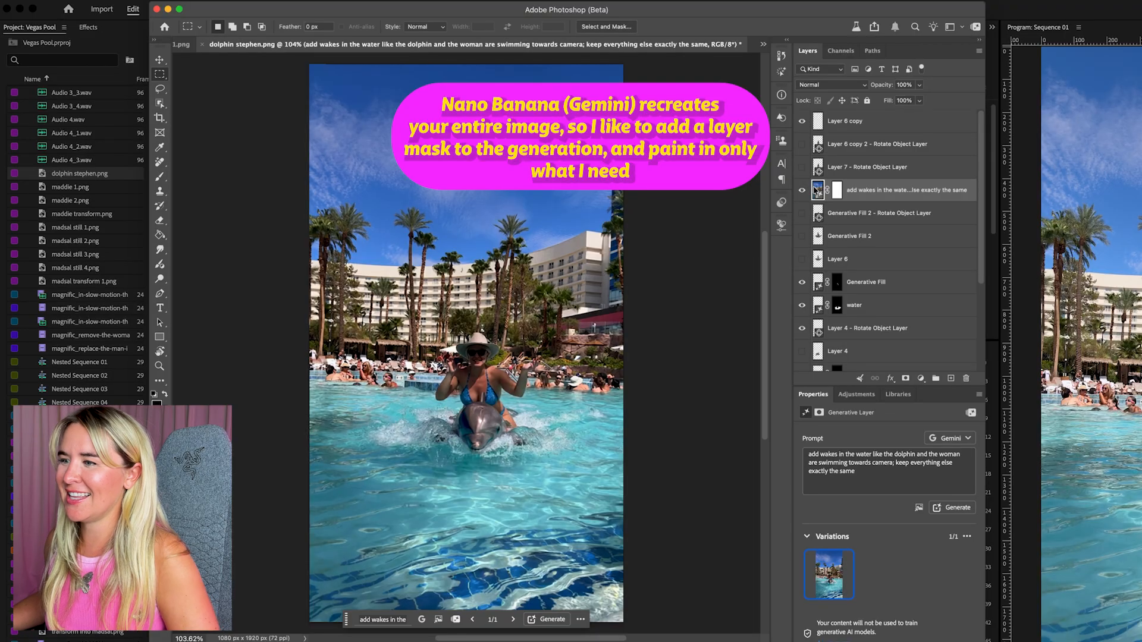
{"action": "left_click", "coordinate": [838, 191]}
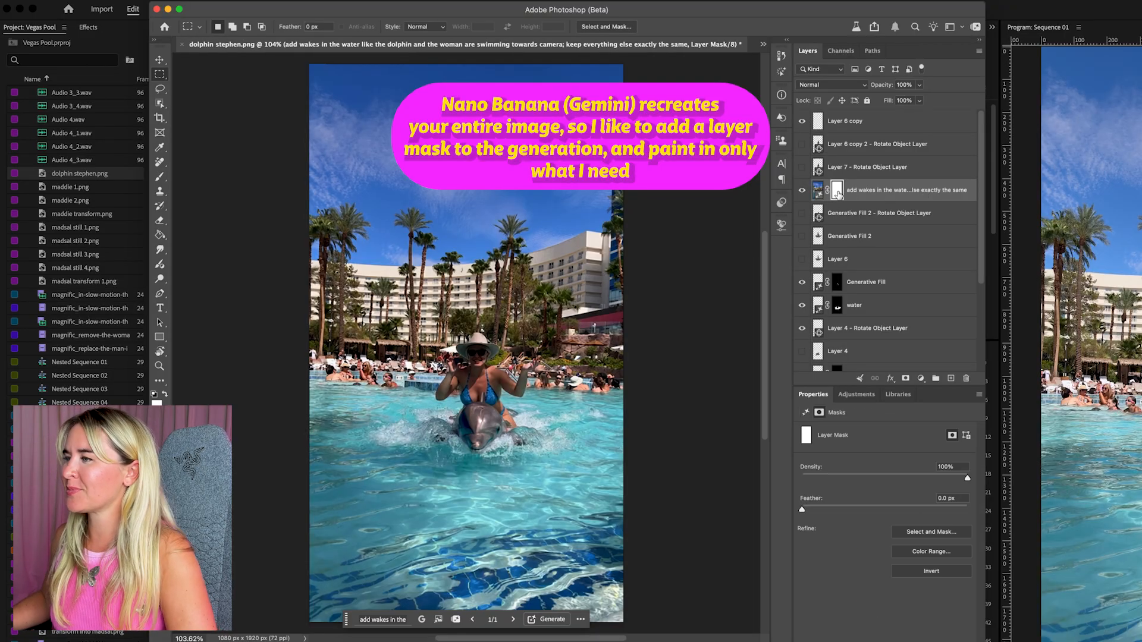
{"action": "key", "text": "super+i"}
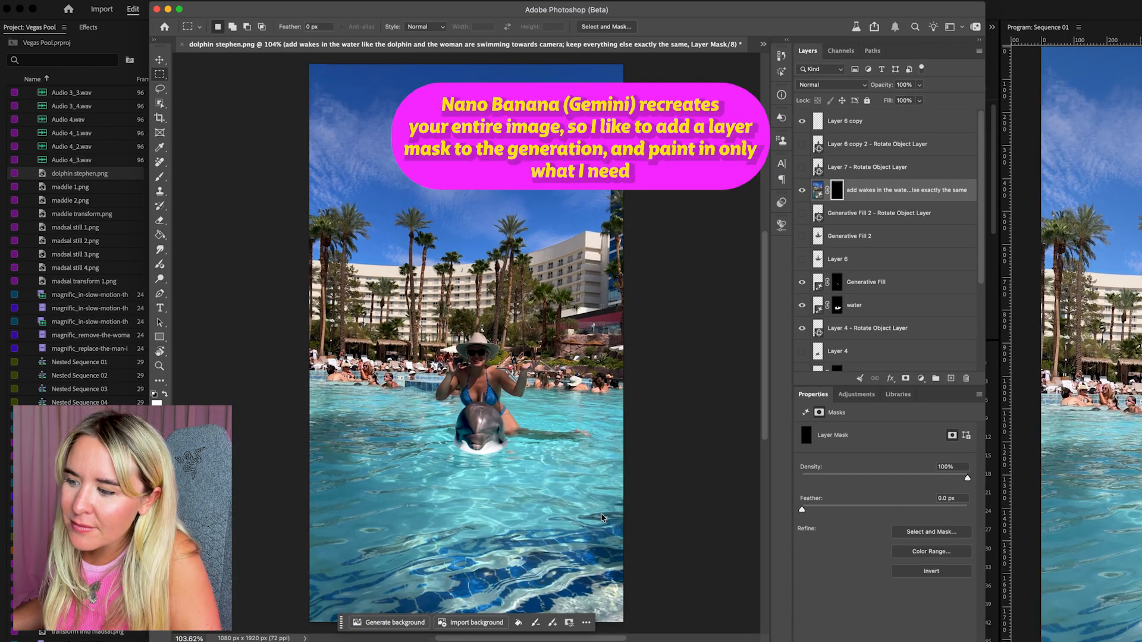
{"action": "key", "text": "b"}
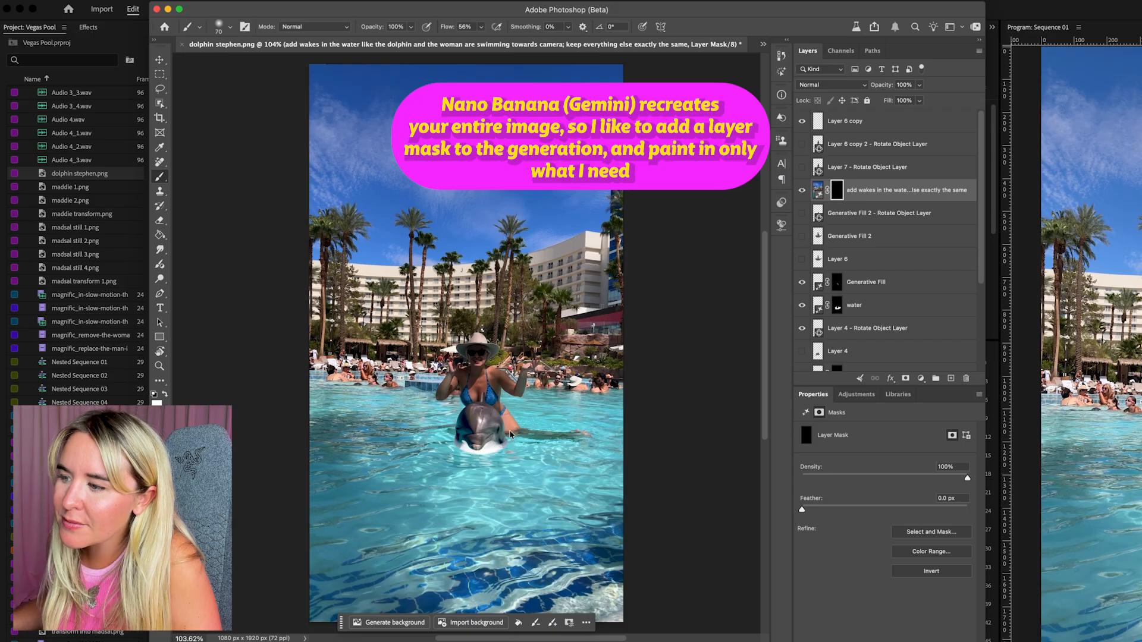
{"action": "mouse_move", "coordinate": [507, 447]}
{"action": "left_mouse_down"}
{"action": "mouse_move", "coordinate": [520, 426]}
{"action": "mouse_move", "coordinate": [505, 423]}
{"action": "mouse_move", "coordinate": [586, 436]}
{"action": "mouse_move", "coordinate": [443, 463]}
{"action": "mouse_move", "coordinate": [437, 447]}
{"action": "mouse_move", "coordinate": [454, 446]}
{"action": "mouse_move", "coordinate": [434, 439]}
{"action": "mouse_move", "coordinate": [455, 413]}
{"action": "mouse_move", "coordinate": [406, 429]}
{"action": "mouse_move", "coordinate": [434, 405]}
{"action": "mouse_move", "coordinate": [457, 407]}
{"action": "mouse_move", "coordinate": [363, 446]}
{"action": "mouse_move", "coordinate": [331, 421]}
{"action": "mouse_move", "coordinate": [417, 459]}
{"action": "mouse_move", "coordinate": [536, 479]}
{"action": "mouse_move", "coordinate": [595, 462]}
{"action": "mouse_move", "coordinate": [559, 449]}
{"action": "mouse_move", "coordinate": [507, 401]}
{"action": "mouse_move", "coordinate": [587, 405]}
{"action": "mouse_move", "coordinate": [552, 425]}
{"action": "mouse_move", "coordinate": [551, 464]}
{"action": "mouse_move", "coordinate": [554, 447]}
{"action": "left_mouse_up"}
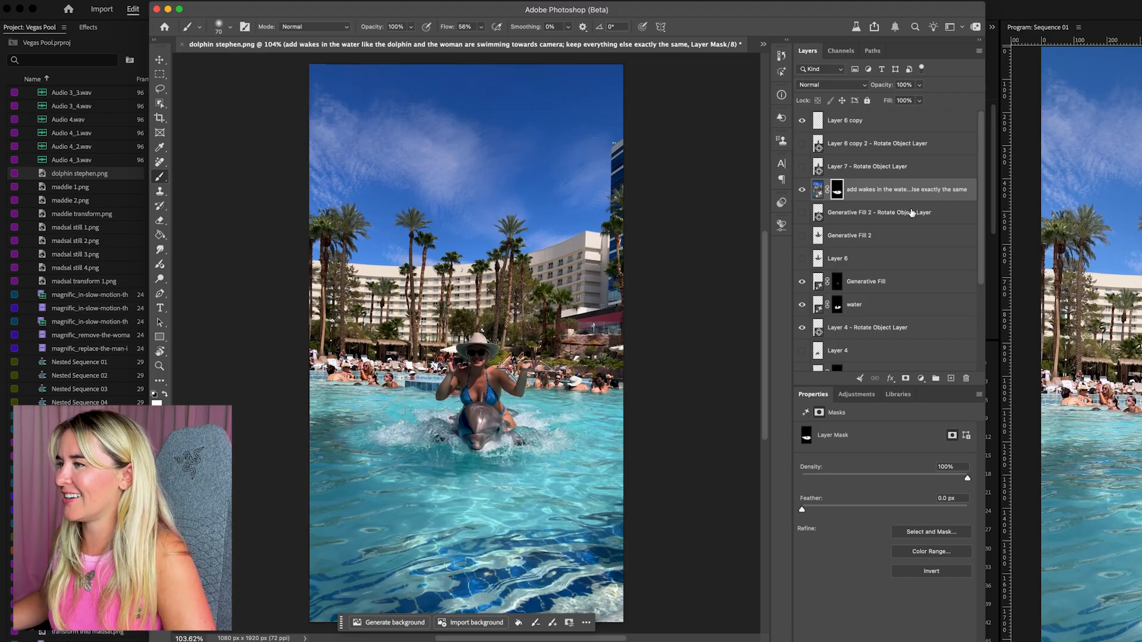
Move Layer 6, the side-view dolphin ride, to the top of the layer stack and show it
{"action": "scroll", "coordinate": [893, 205], "scroll_direction": "down", "scroll_amount": 3}
{"action": "scroll", "coordinate": [872, 175], "scroll_direction": "up", "scroll_amount": 3}
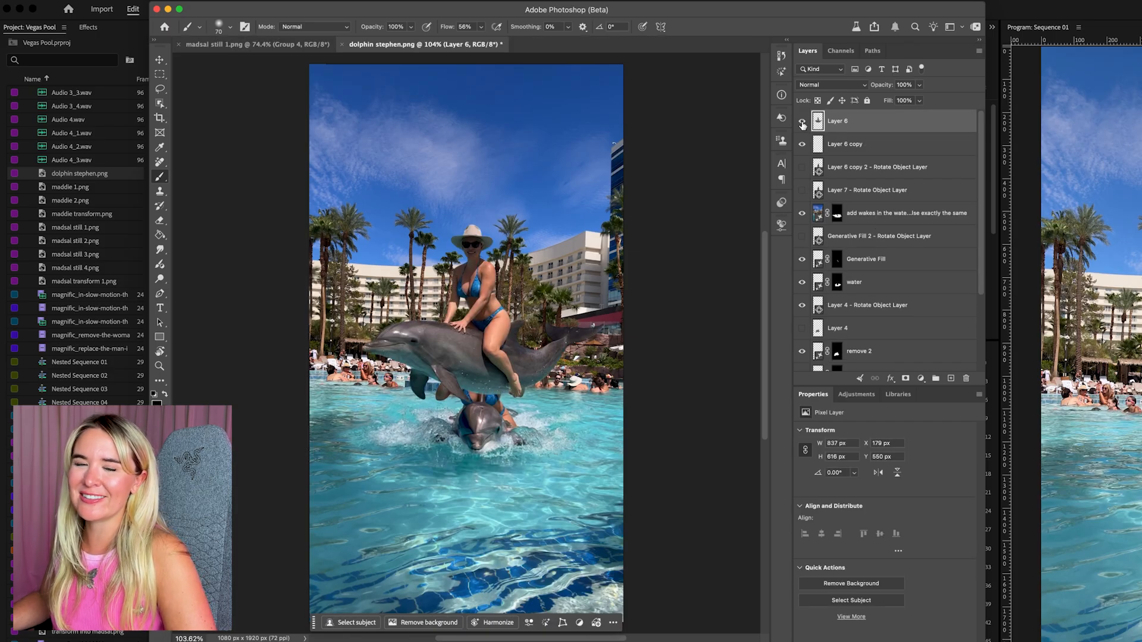
Hide Layer 6 and compare the Group 1 dolphin composite with the original photo by toggling the group's visibility
{"action": "left_click", "coordinate": [802, 122]}
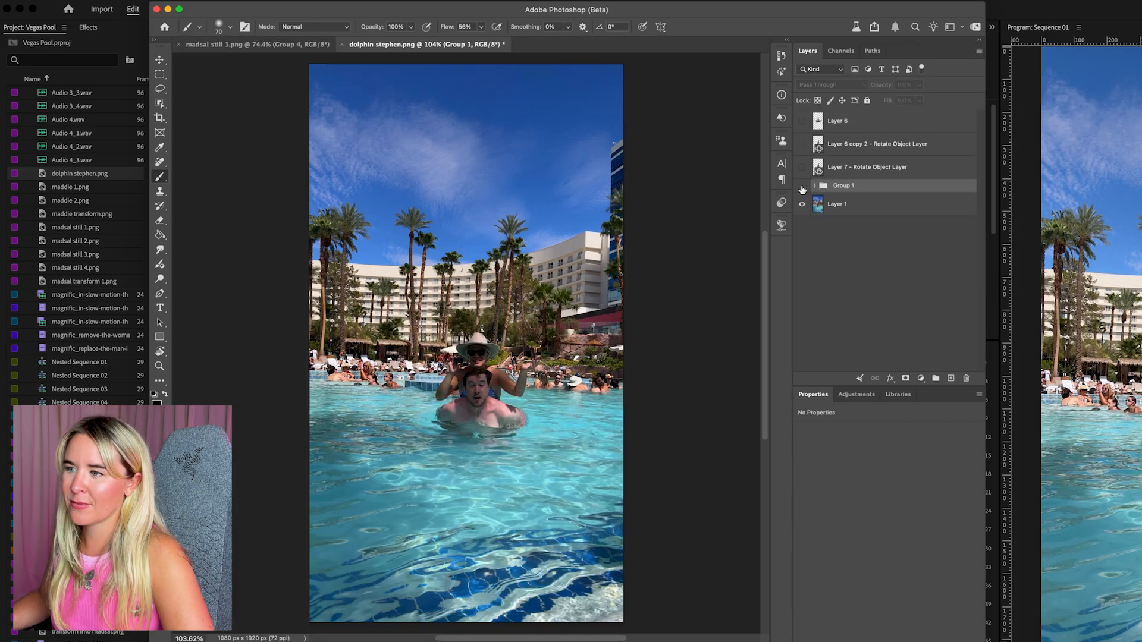
{"action": "left_click", "coordinate": [802, 186]}
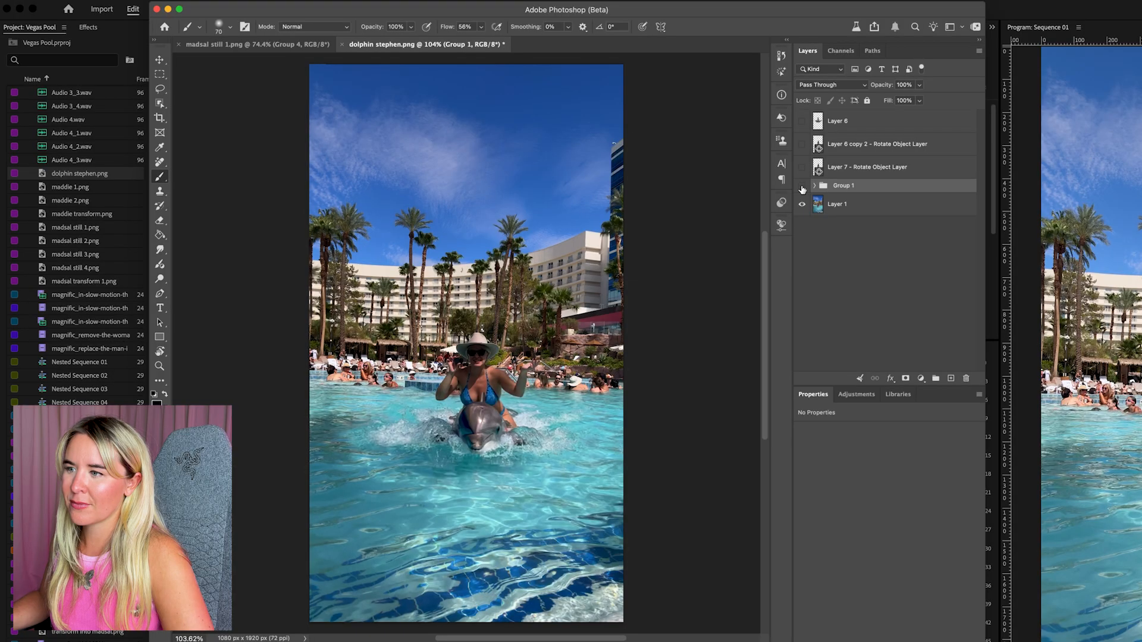
{"action": "left_click", "coordinate": [802, 187]}
{"action": "left_click", "coordinate": [802, 186]}
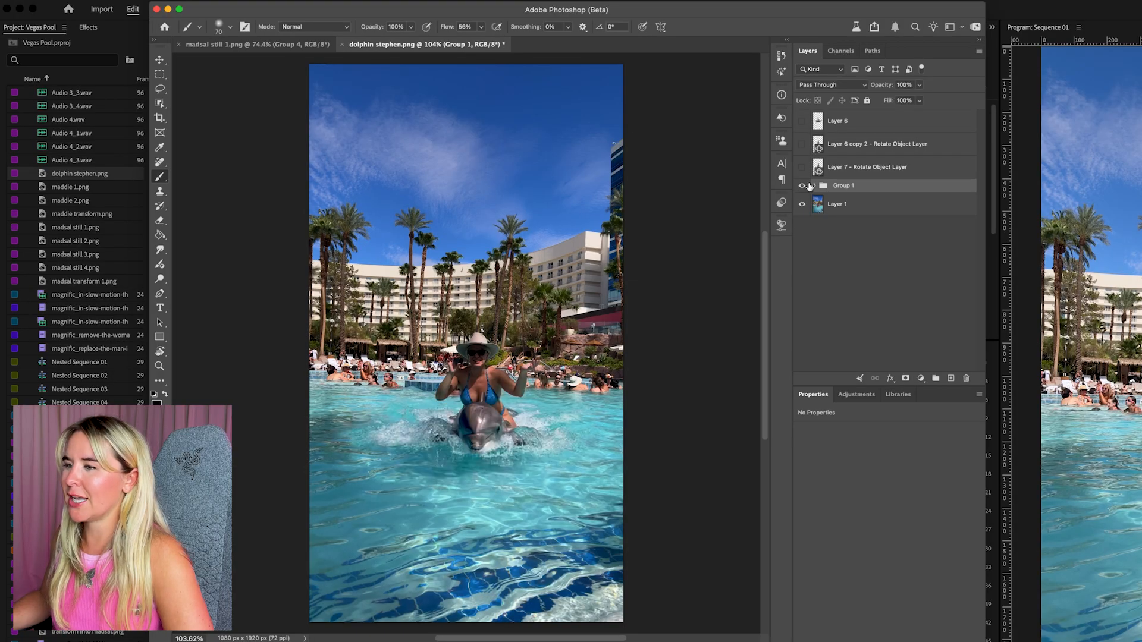
Export the composite as a 1080 x 1920 PNG named "dolphin stephen_V1.png" in the Vegas Pool folder
{"action": "left_click", "coordinate": [105, 1]}
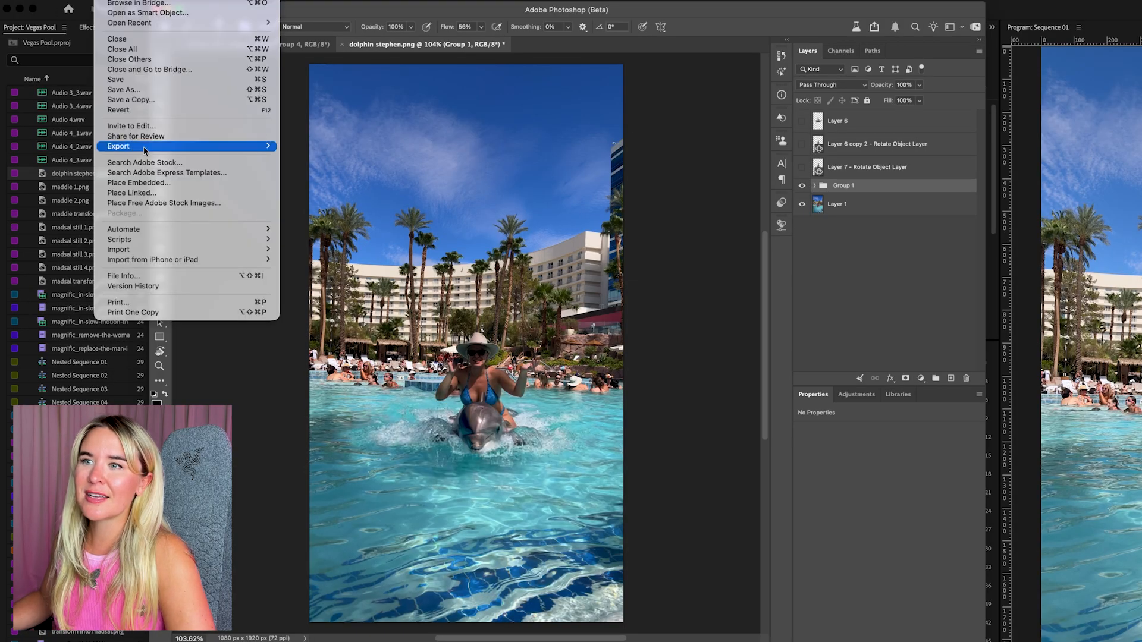
{"action": "mouse_move", "coordinate": [238, 147]}
{"action": "left_click", "coordinate": [309, 157]}
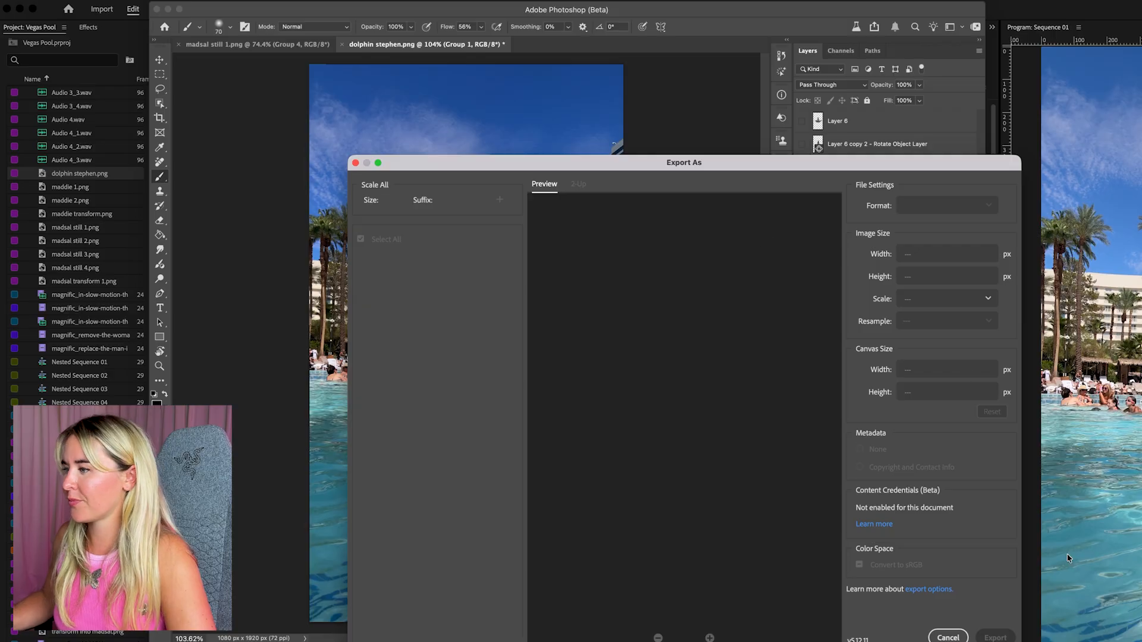
{"action": "left_click", "coordinate": [996, 638]}
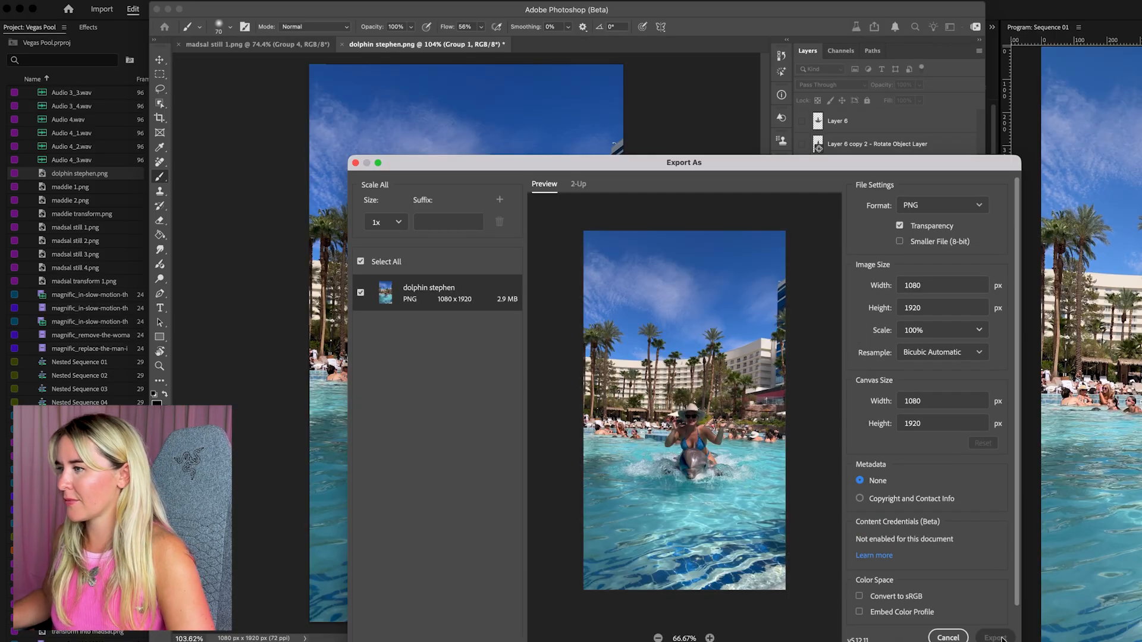
{"action": "key", "text": "Right"}
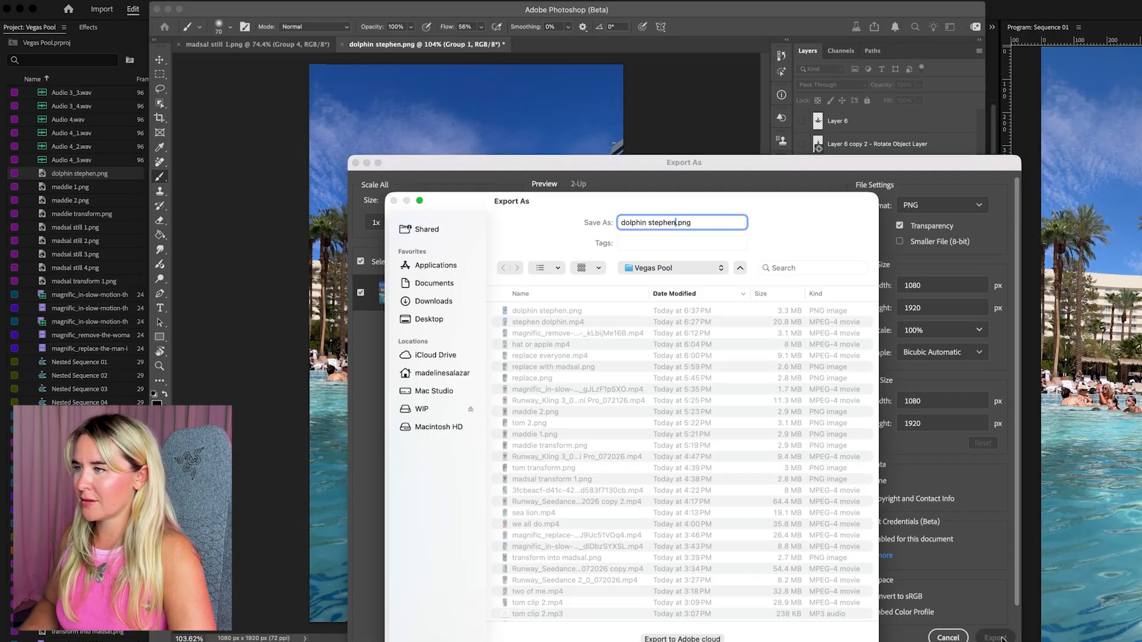
{"action": "type", "text": "_01"}
{"action": "key", "text": "Return"}
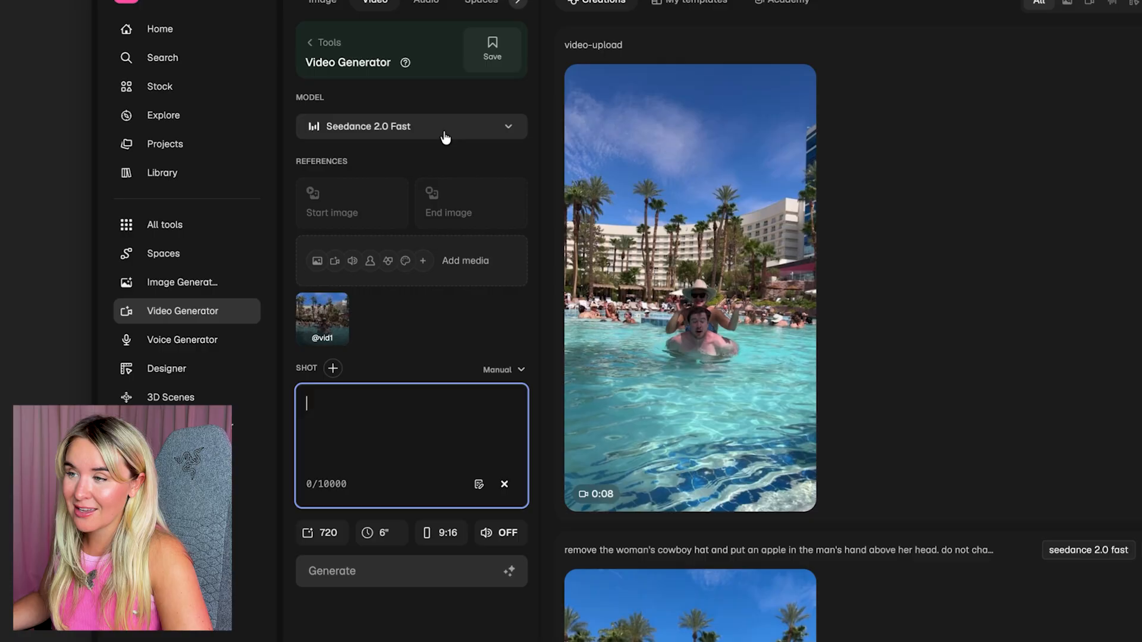
Switch to Magnific's Video Generator and configure it with the Seedance 2.0 model, a 5-second duration and 1080p resolution
{"action": "left_click", "coordinate": [445, 138]}
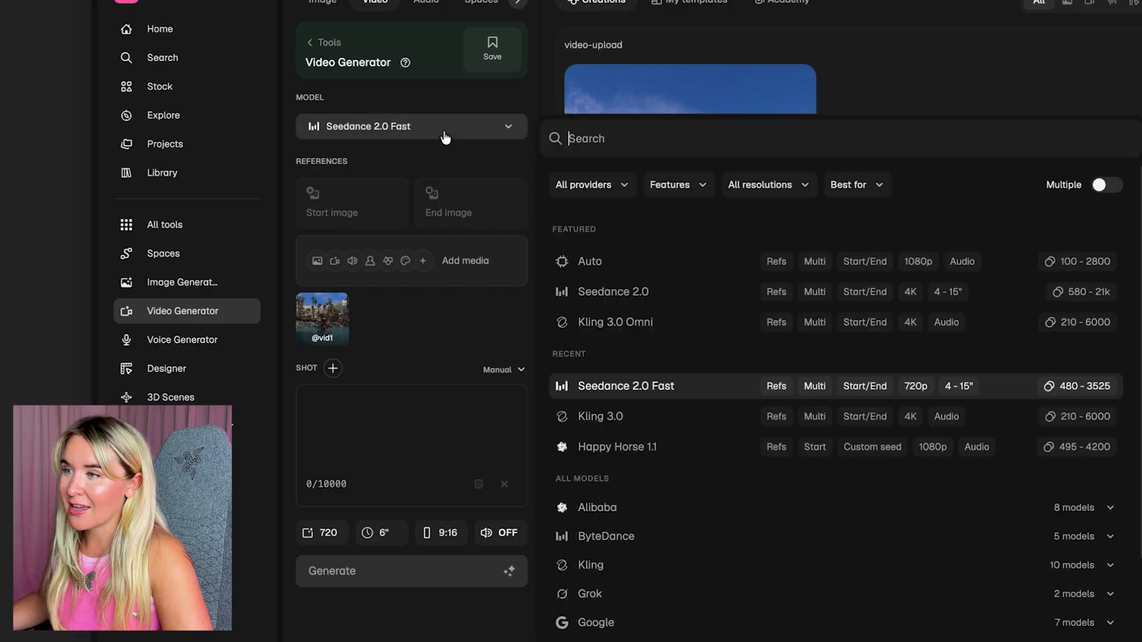
{"action": "left_click", "coordinate": [654, 292]}
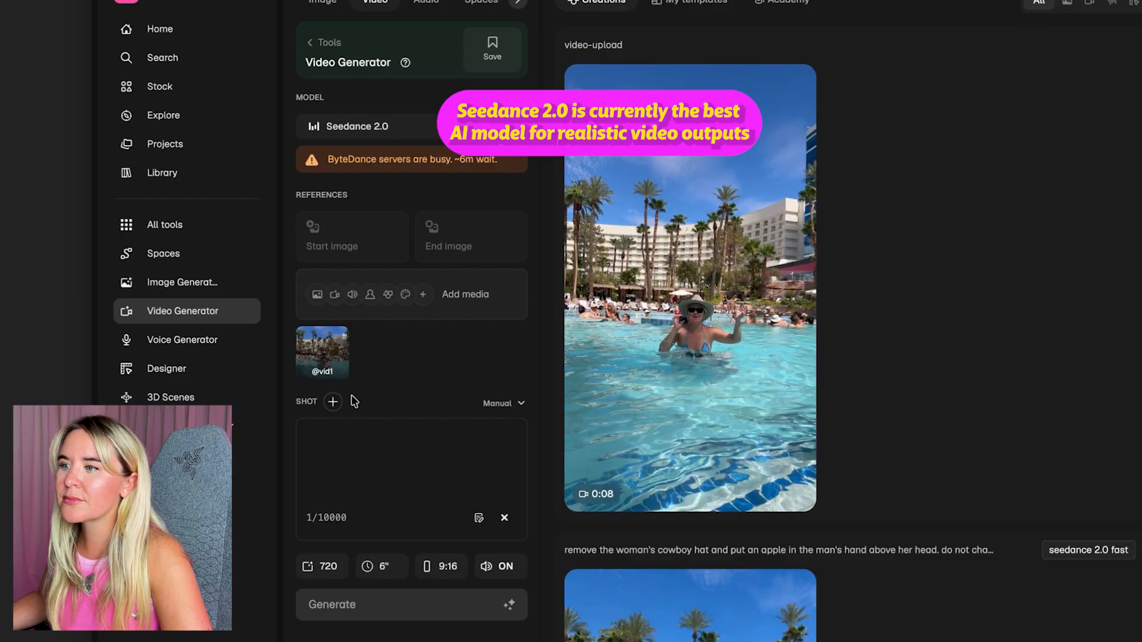
{"action": "left_click", "coordinate": [382, 570]}
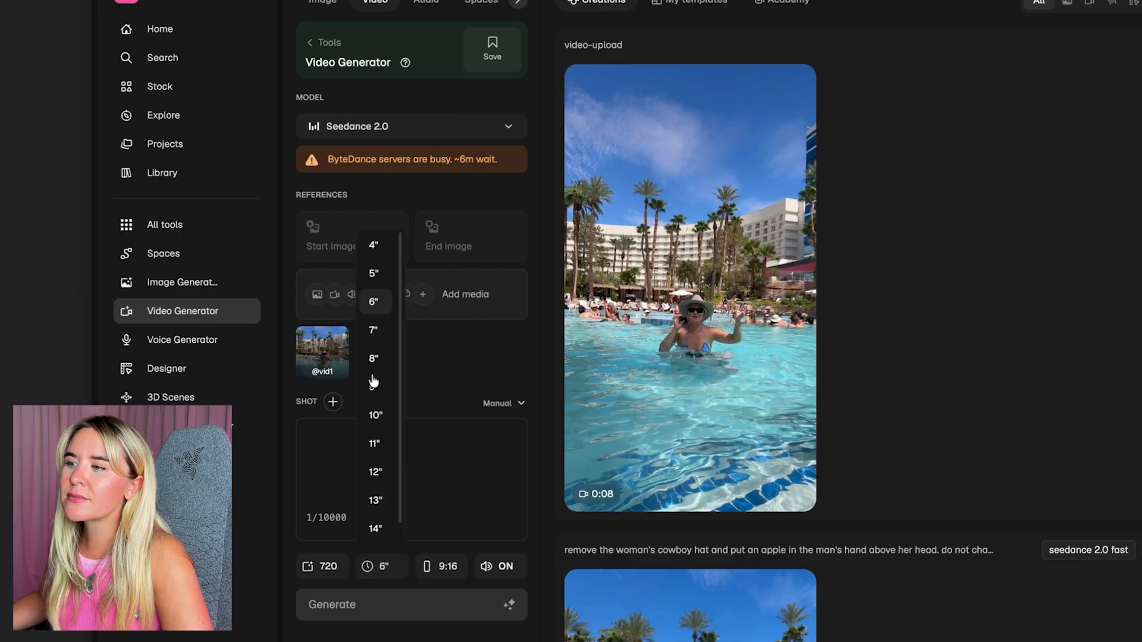
{"action": "left_click", "coordinate": [375, 332]}
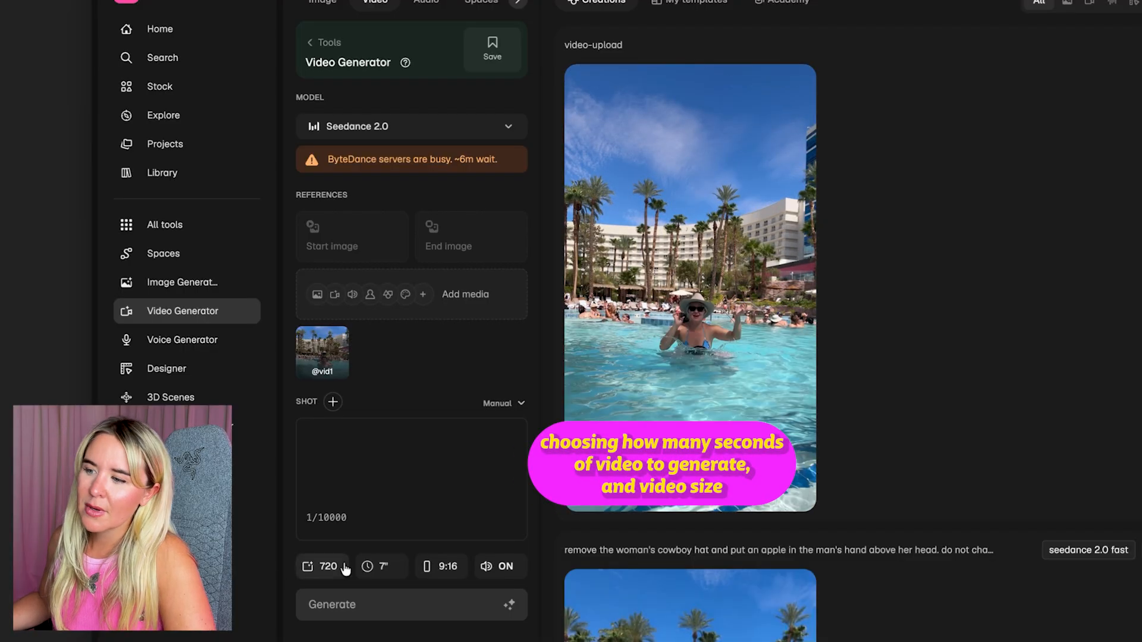
{"action": "left_click", "coordinate": [373, 566]}
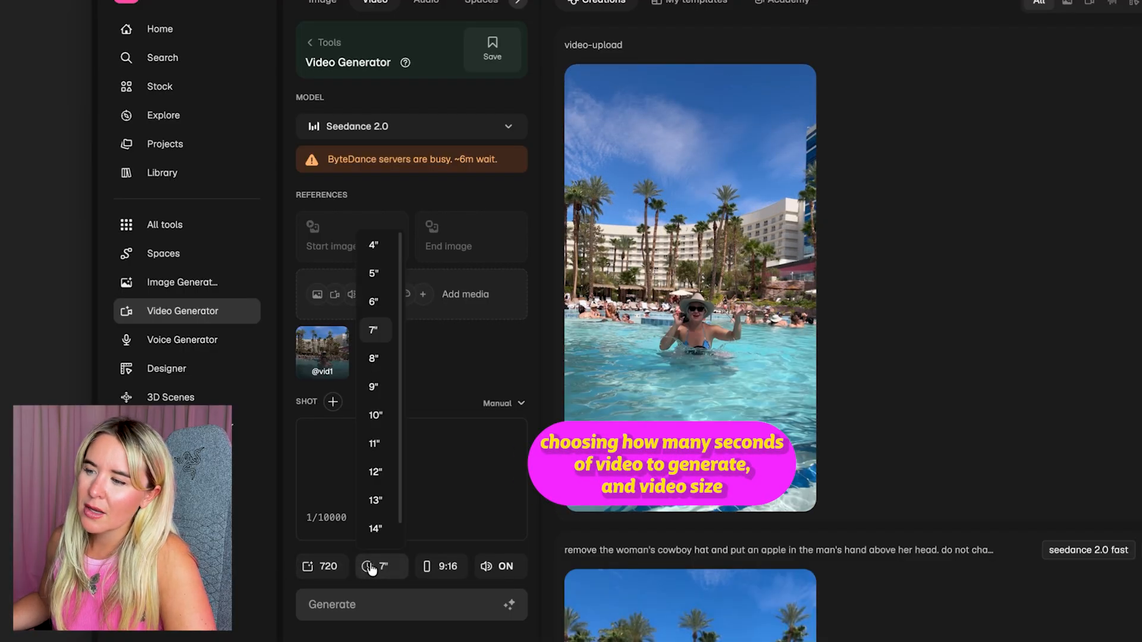
{"action": "left_click", "coordinate": [373, 274]}
{"action": "left_click", "coordinate": [321, 573]}
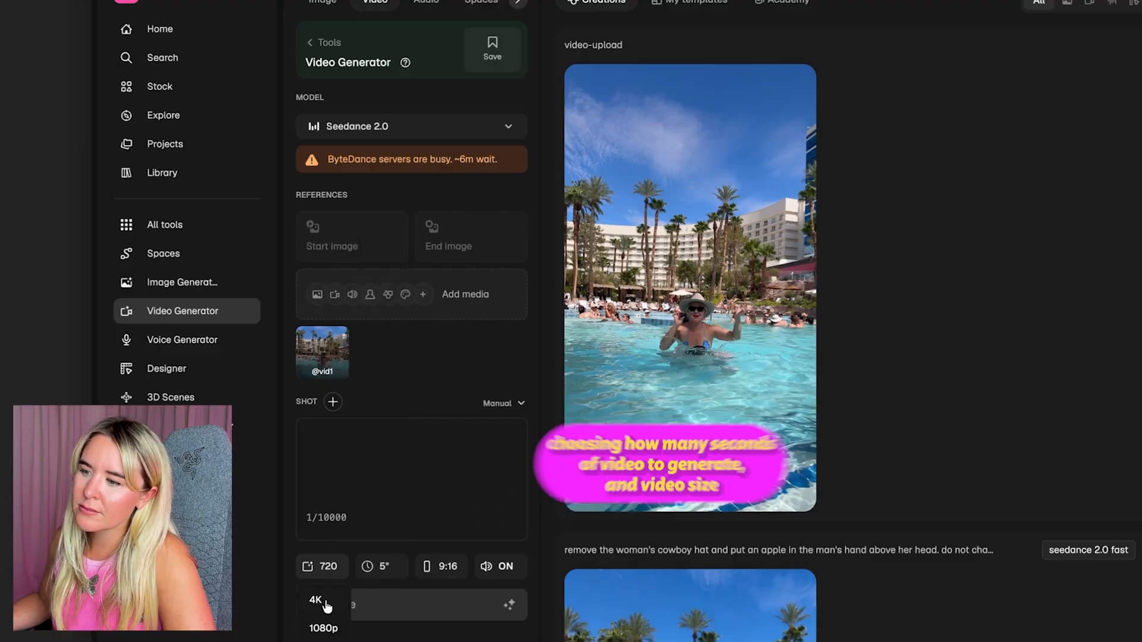
{"action": "left_click", "coordinate": [324, 629]}
Upload "dolphin stephen_V1.png" from the Vegas Pool folder as an image reference for the video generation
{"action": "left_click", "coordinate": [459, 290]}
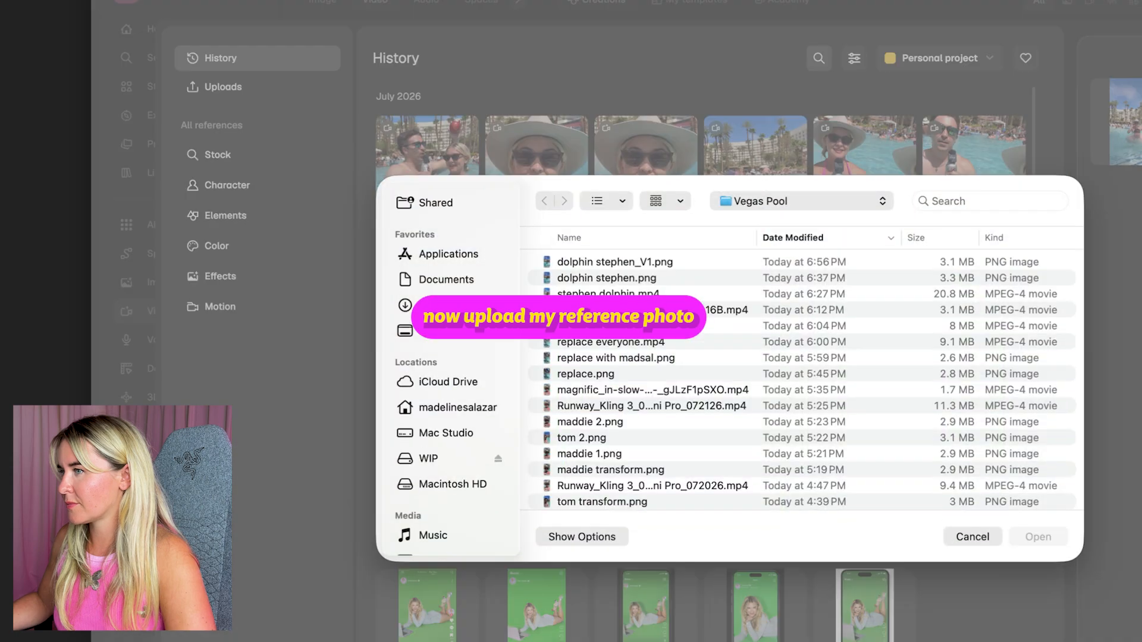
{"action": "left_click", "coordinate": [583, 260]}
{"action": "key", "text": "Return"}
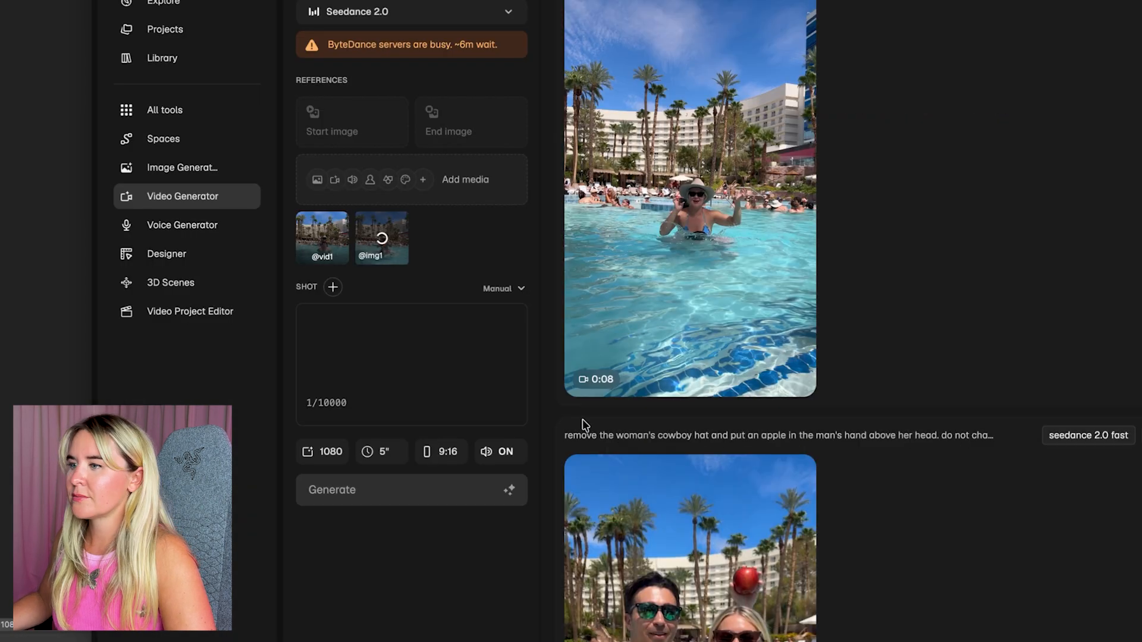
{"action": "left_click", "coordinate": [386, 352]}
{"action": "type", "text": "replac"}
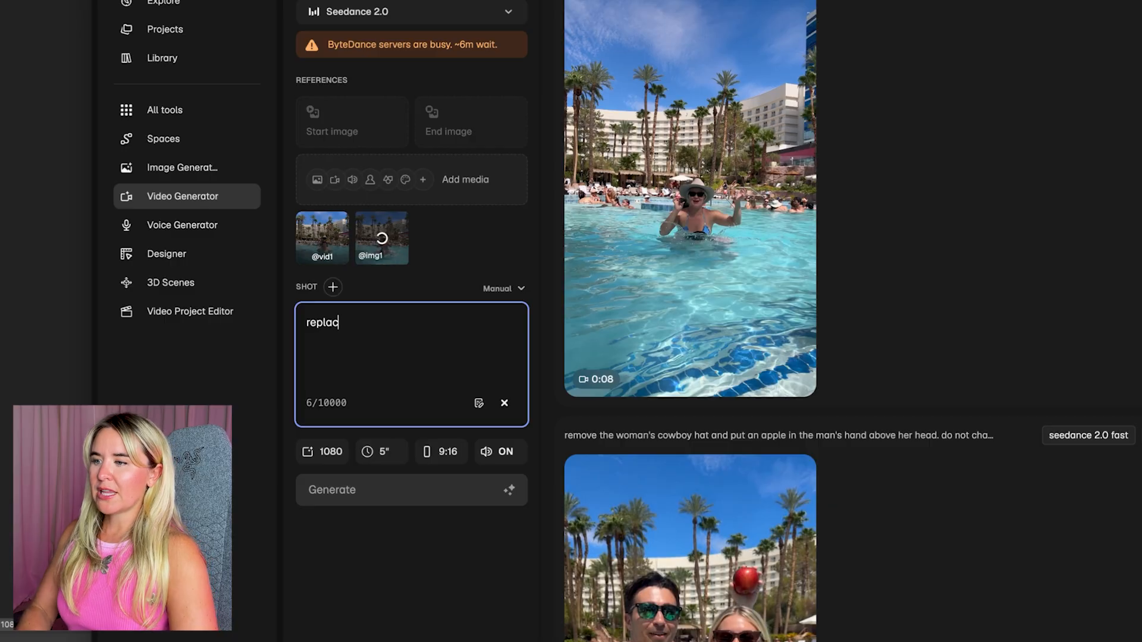
{"action": "type", "text": "e the man in @vi"}
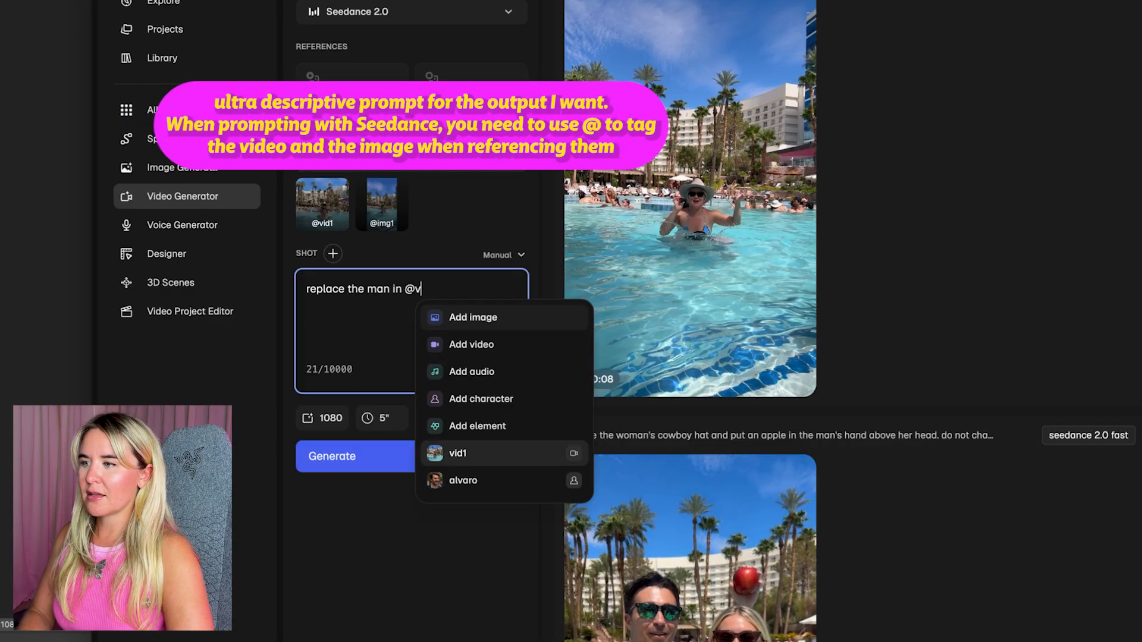
{"action": "key", "text": "Return"}
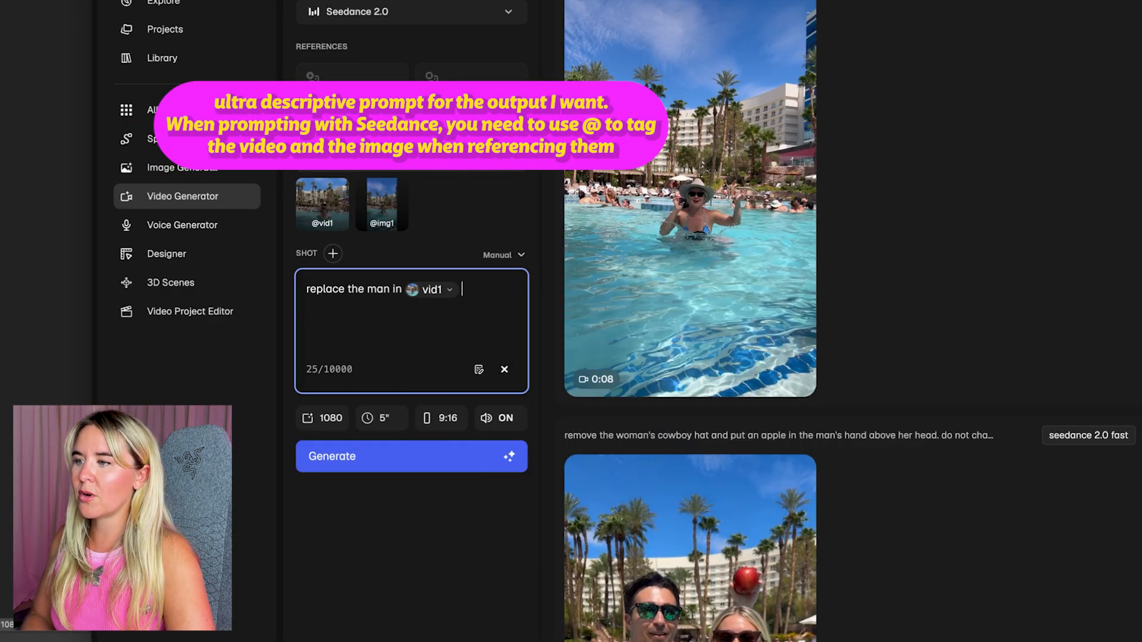
{"action": "type", "text": "dolphin from @"}
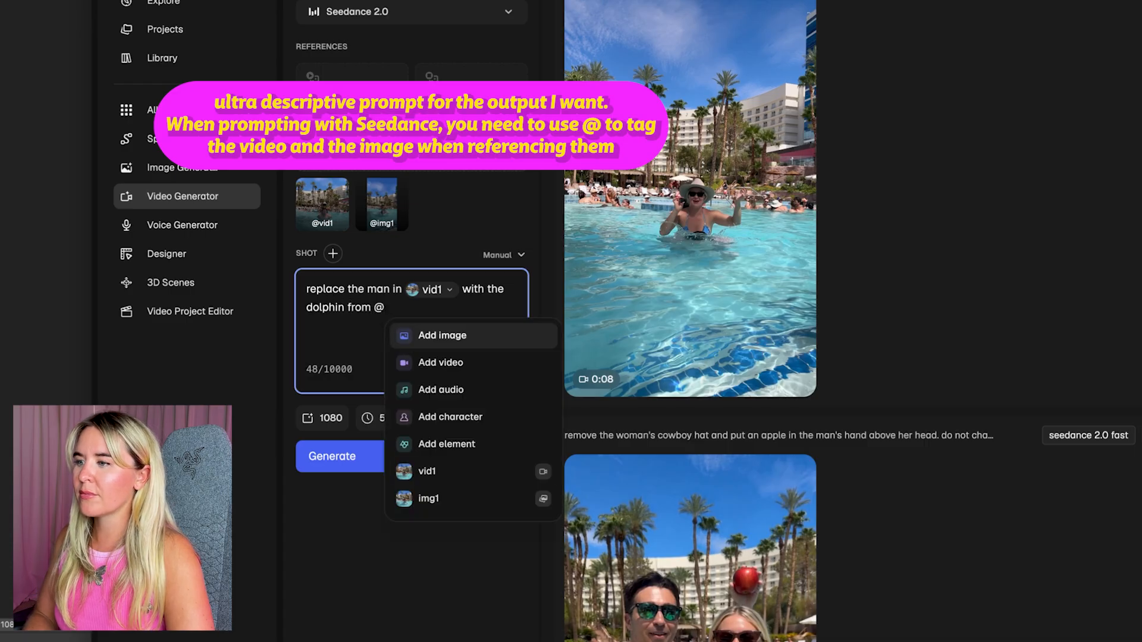
{"action": "type", "text": "im"}
{"action": "key", "text": "Return"}
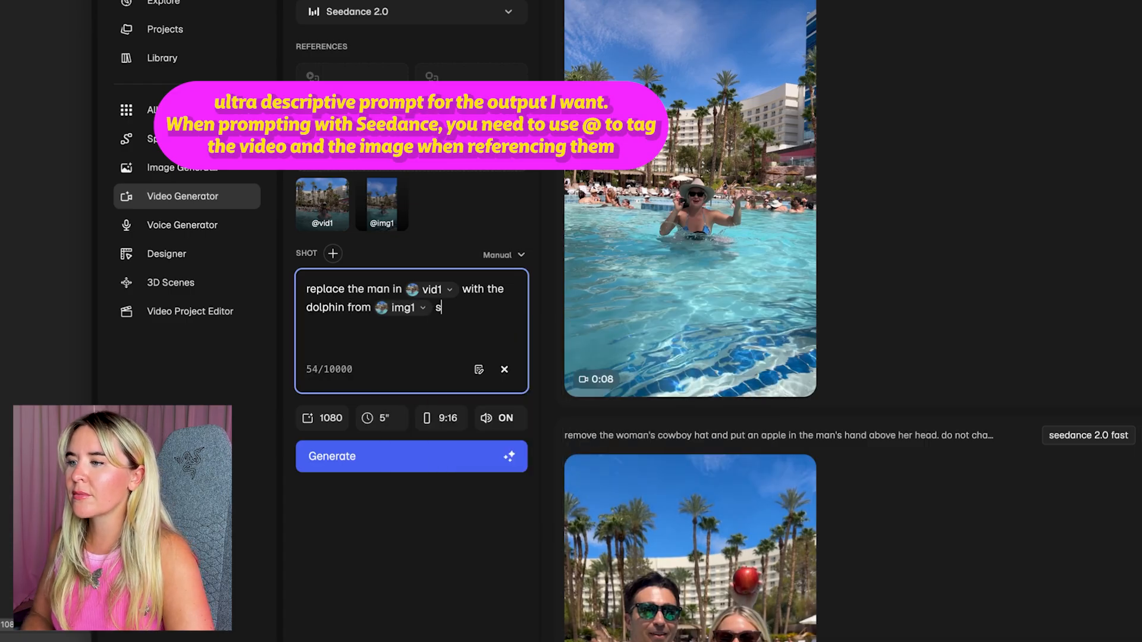
{"action": "type", "text": "so it looks li"}
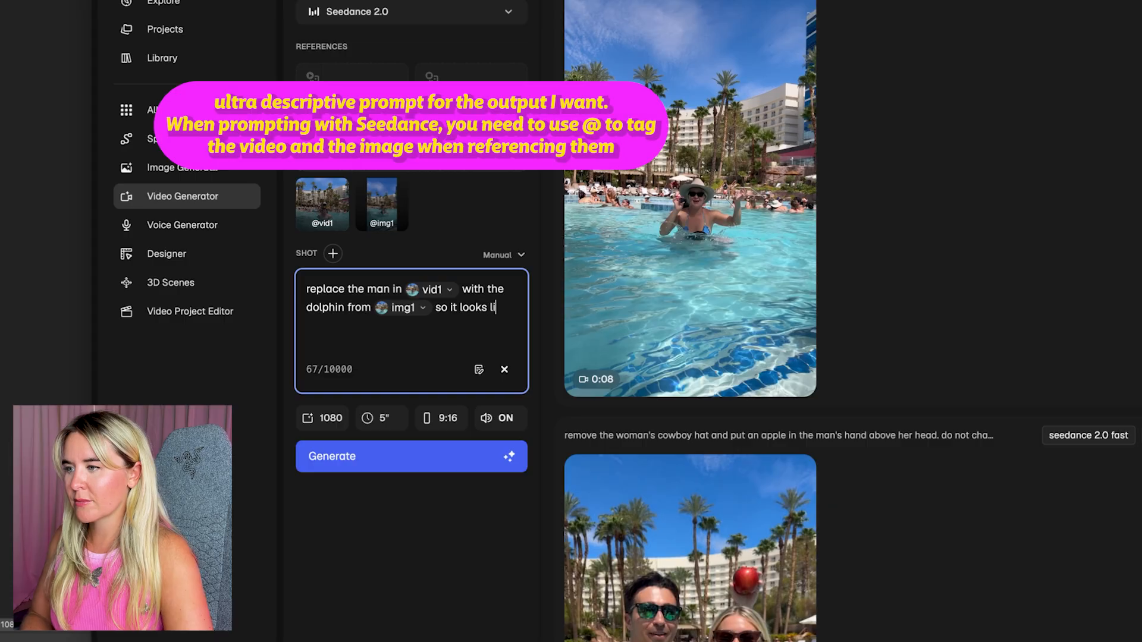
{"action": "type", "text": "ke the woman in @vid"}
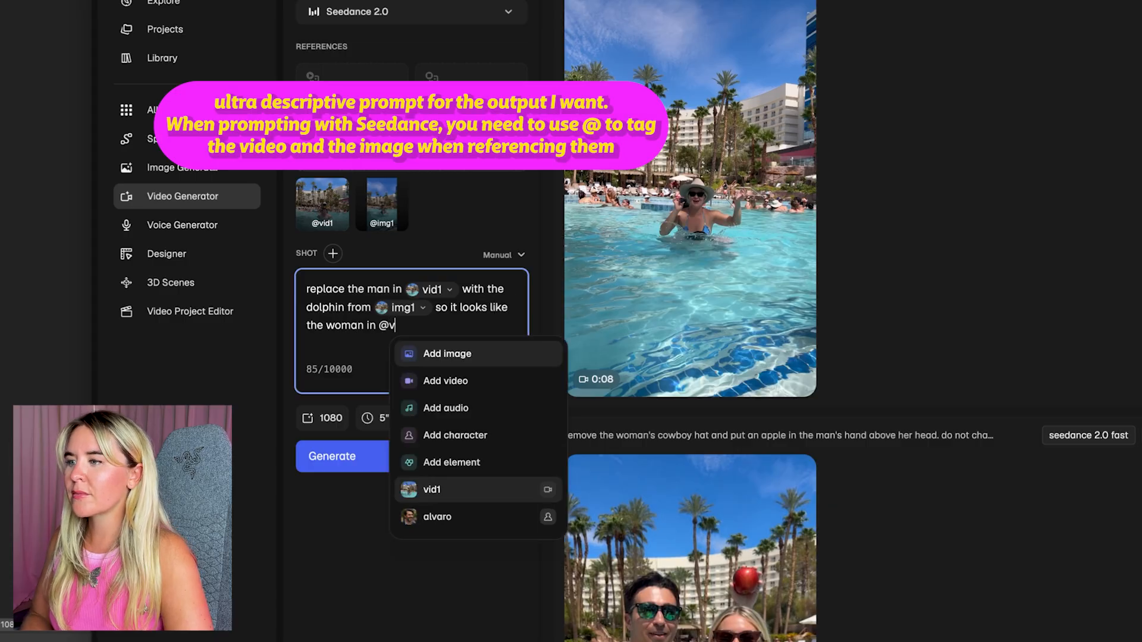
{"action": "key", "text": "Return"}
{"action": "type", "text": "is riding a "}
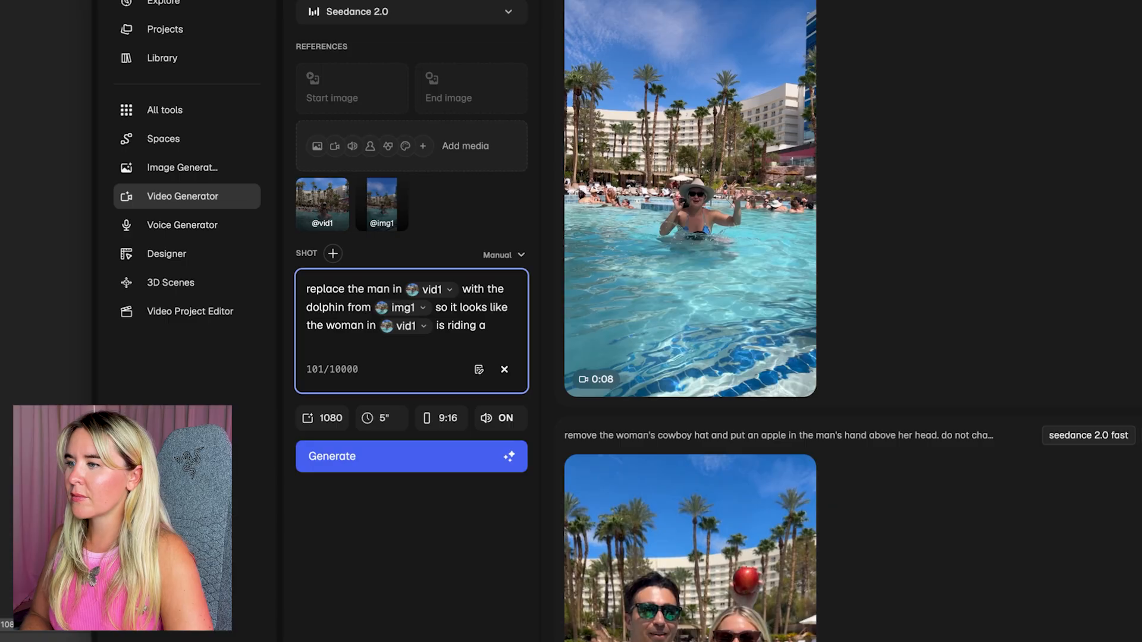
{"action": "type", "text": "dolphin. do"}
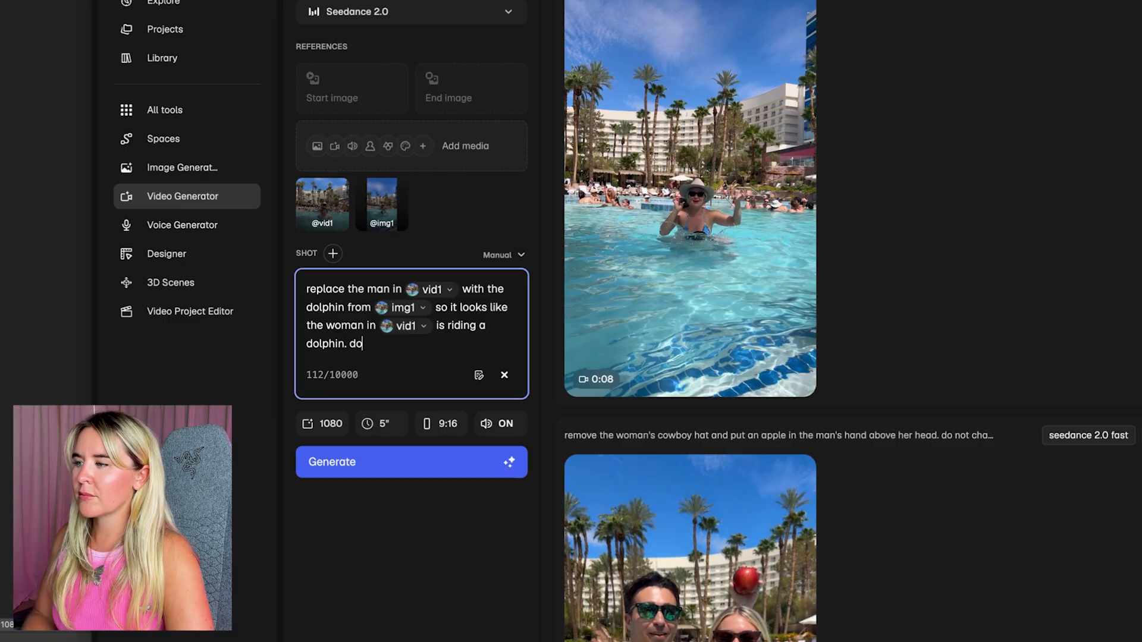
{"action": "type", "text": " not change the woma"}
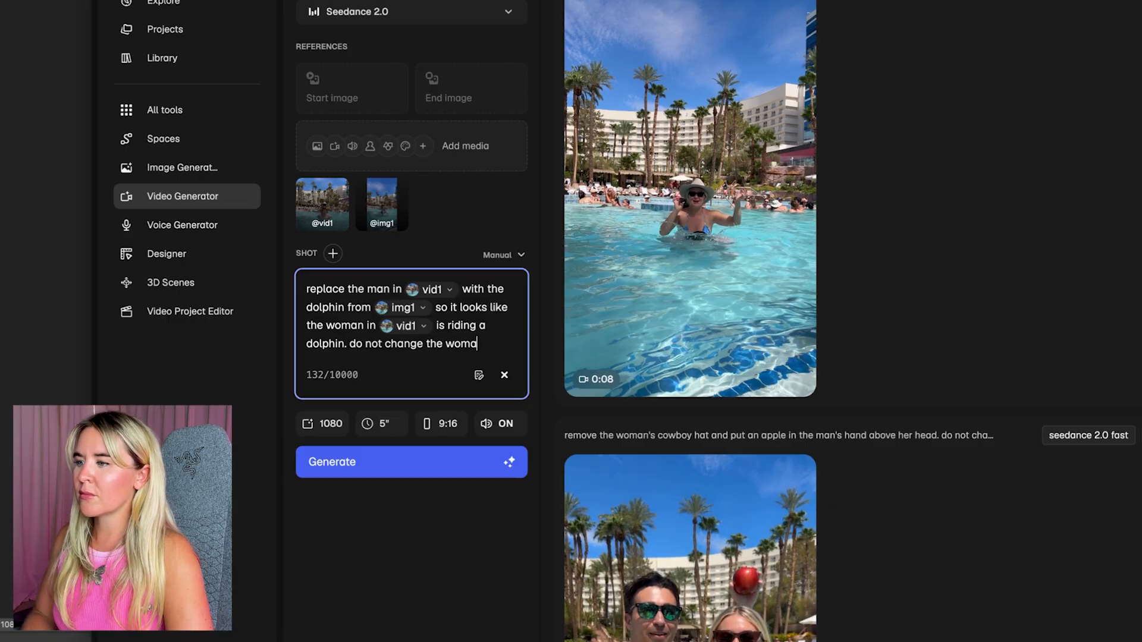
{"action": "type", "text": "n at all. o"}
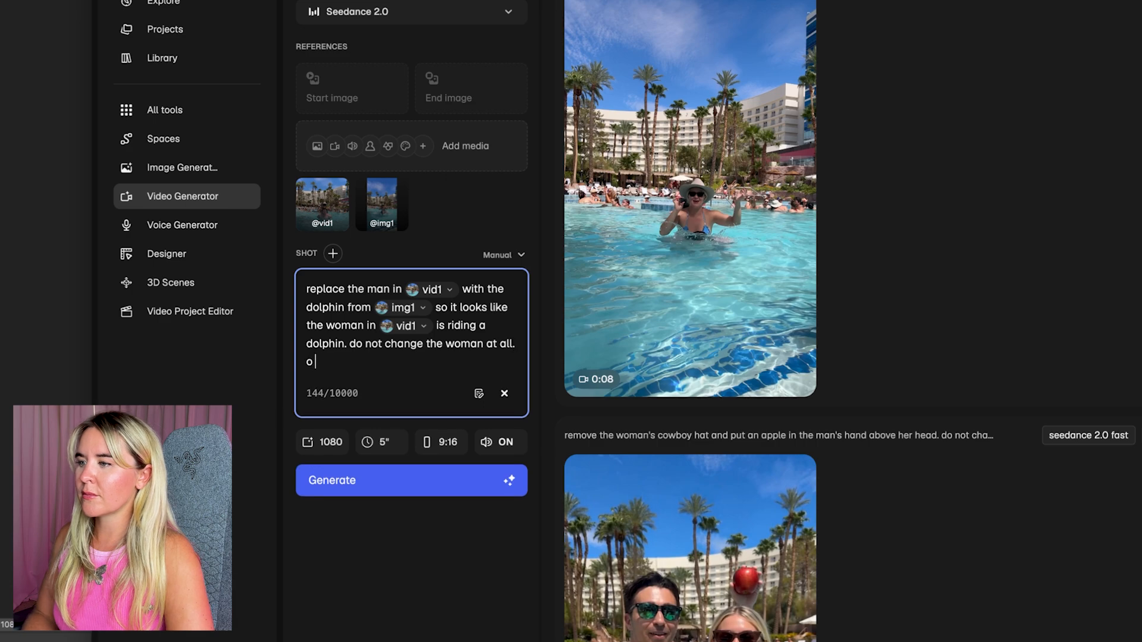
{"action": "type", "text": "d"}
Add "do not change her position or facial expressions" to the shot prompt
{"action": "key", "text": "BackSpace"}
{"action": "key", "text": "BackSpace"}
{"action": "type", "text": "do not change ehr"}
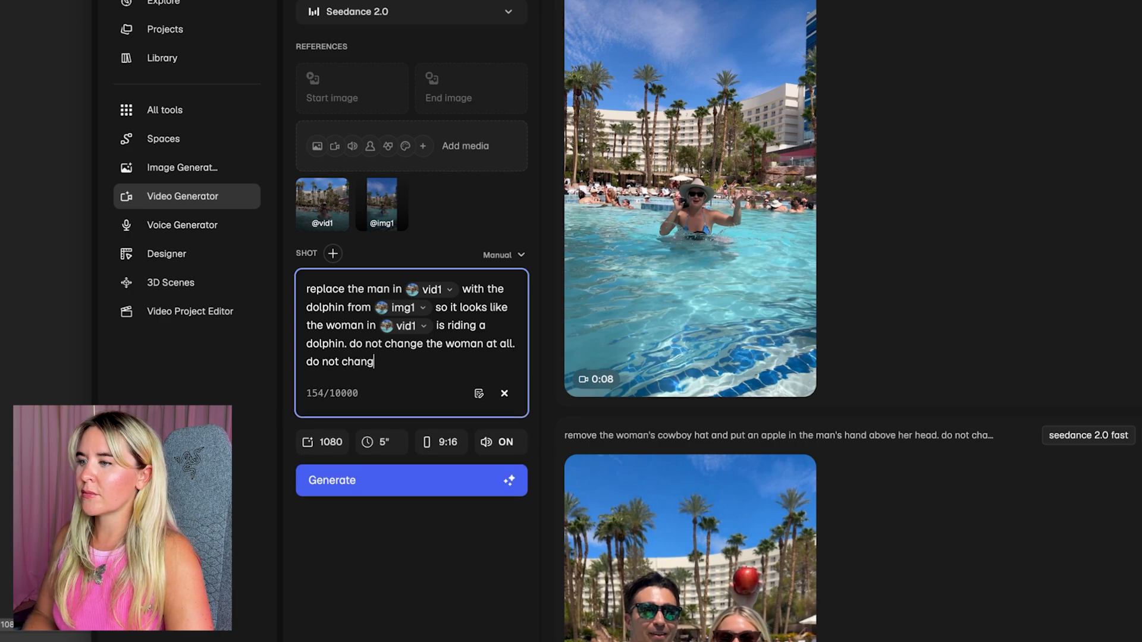
{"action": "key", "text": "BackSpace"}
{"action": "type", "text": "he"}
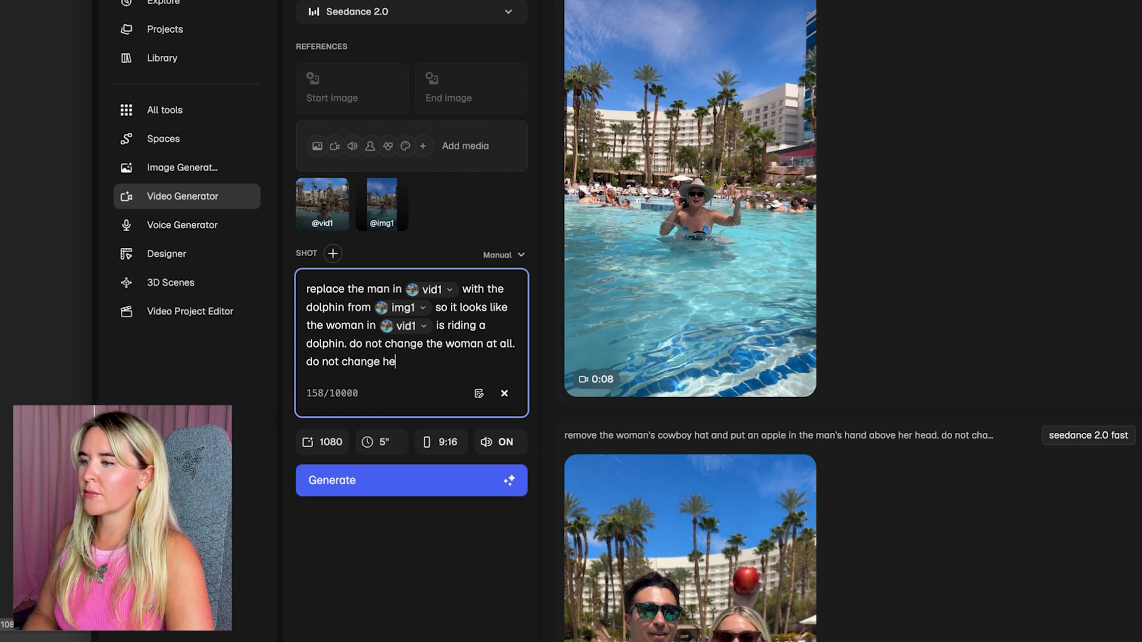
{"action": "type", "text": "r position "}
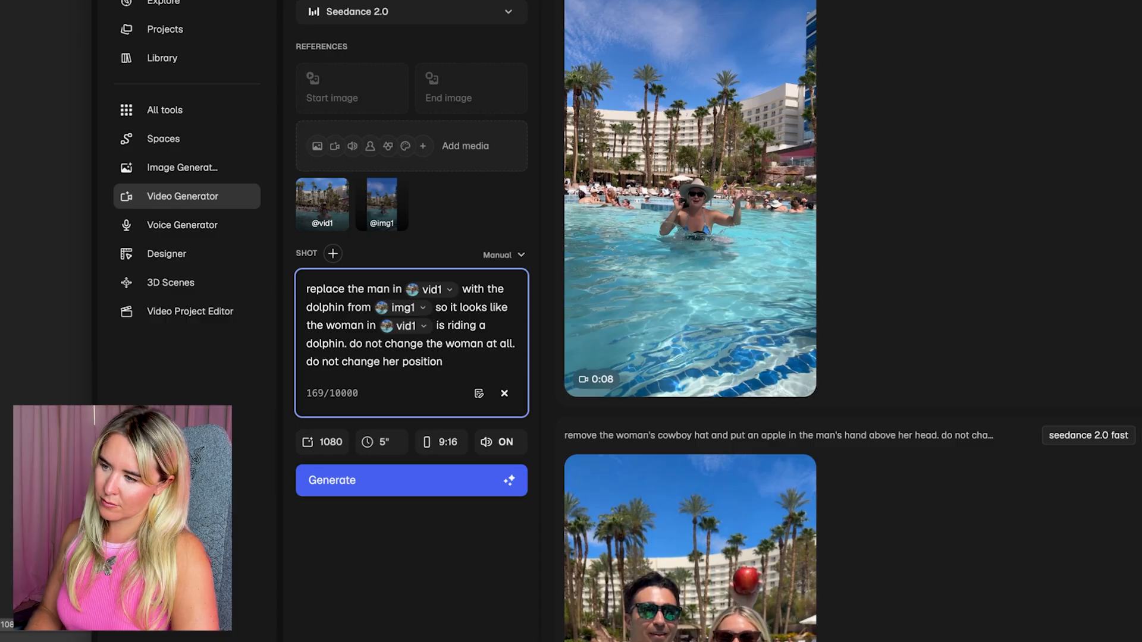
{"action": "type", "text": "or fac"}
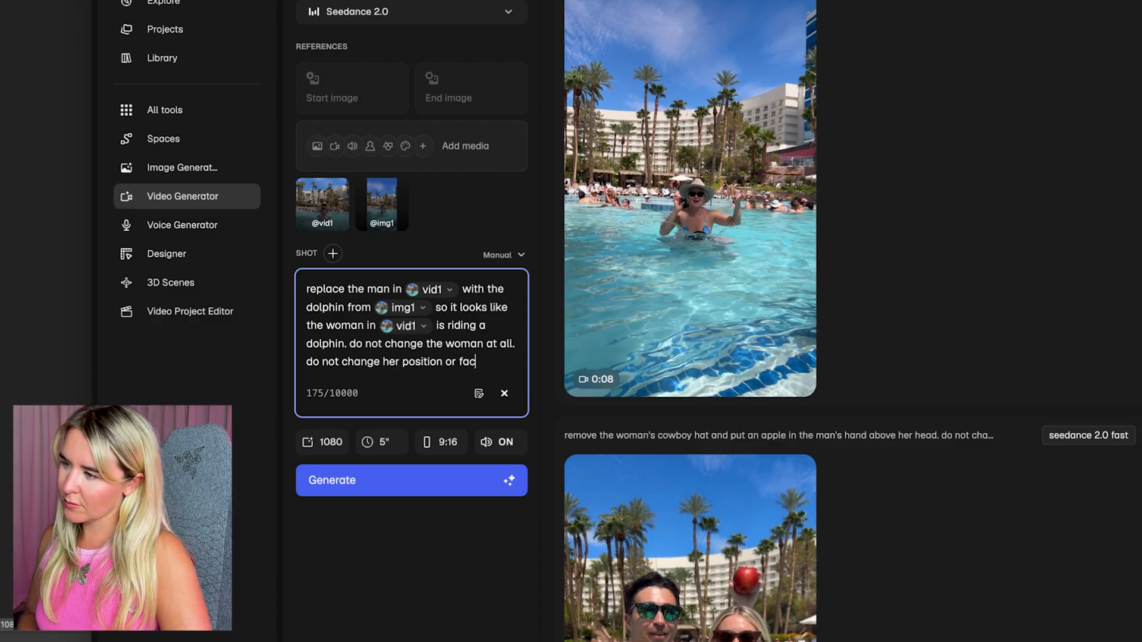
{"action": "type", "text": "ial express"}
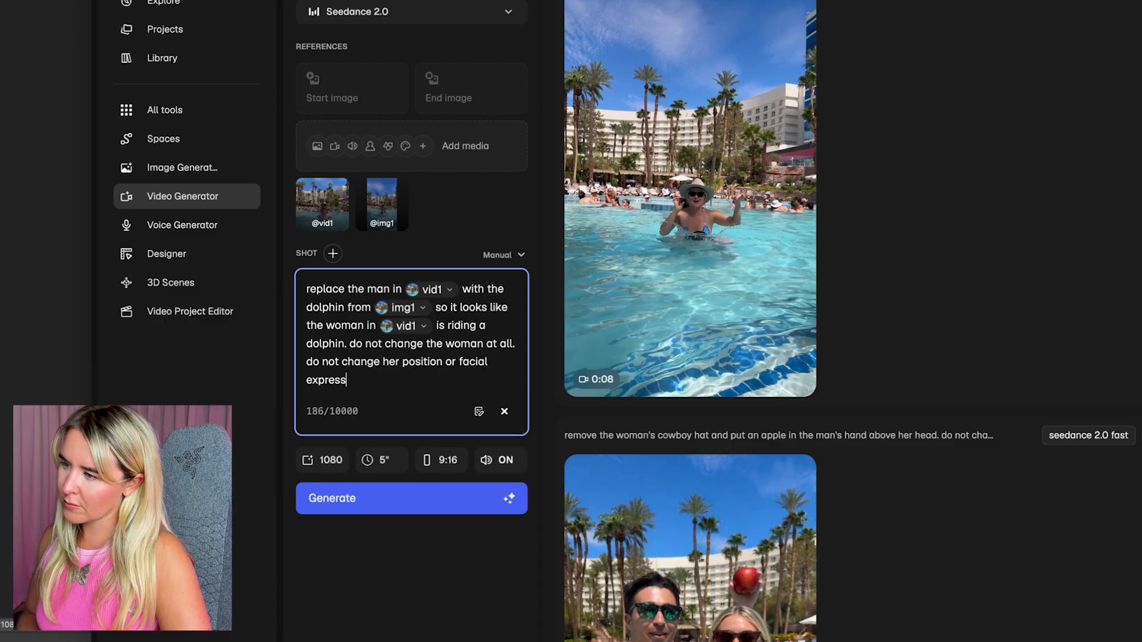
{"action": "type", "text": "ions. do no"}
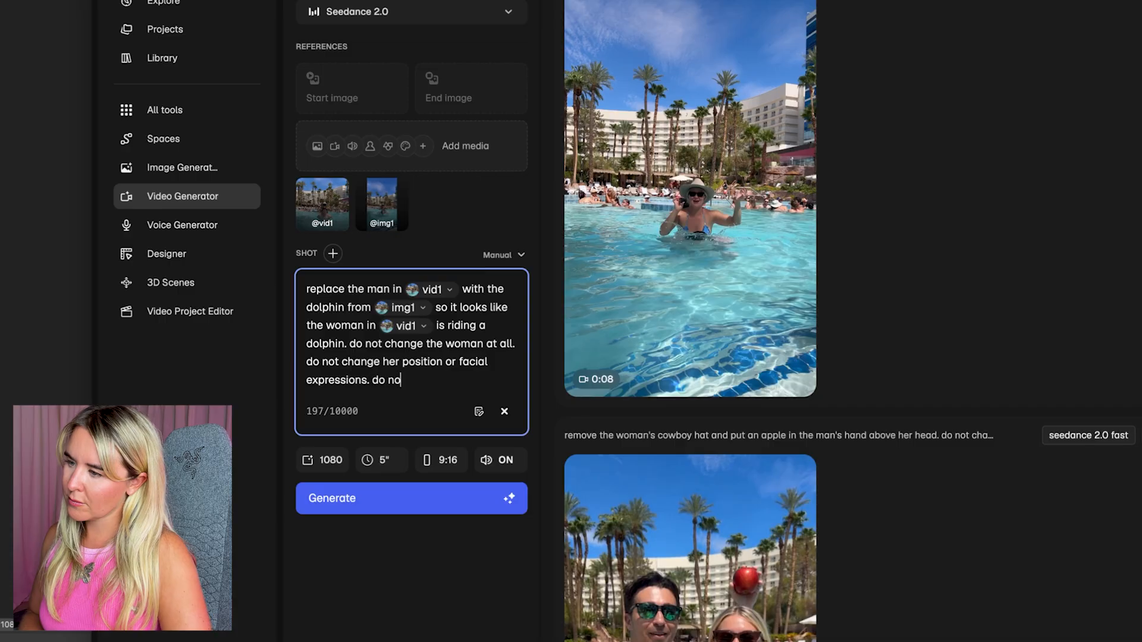
{"action": "type", "text": "t change the mot"}
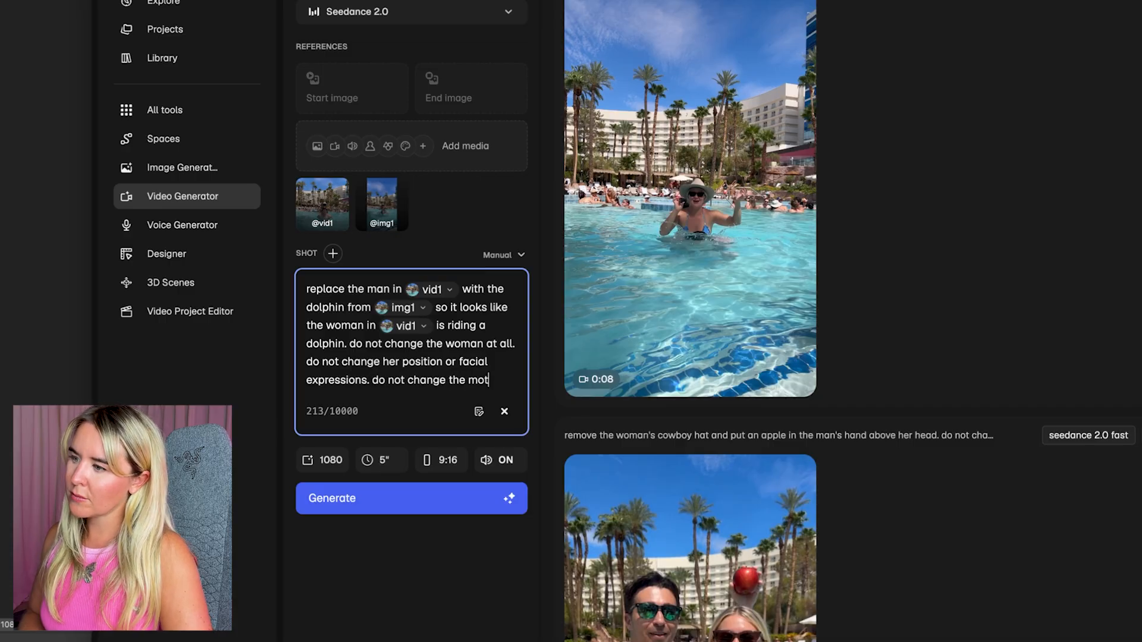
{"action": "type", "text": "ion of the vid"}
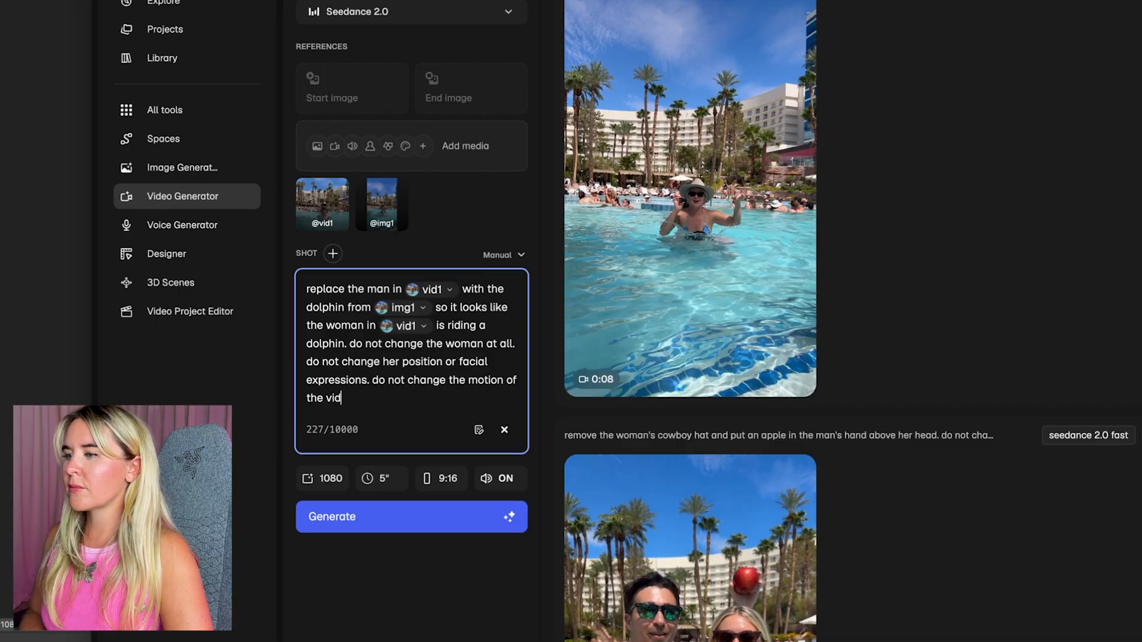
{"action": "type", "text": "eo. simply"}
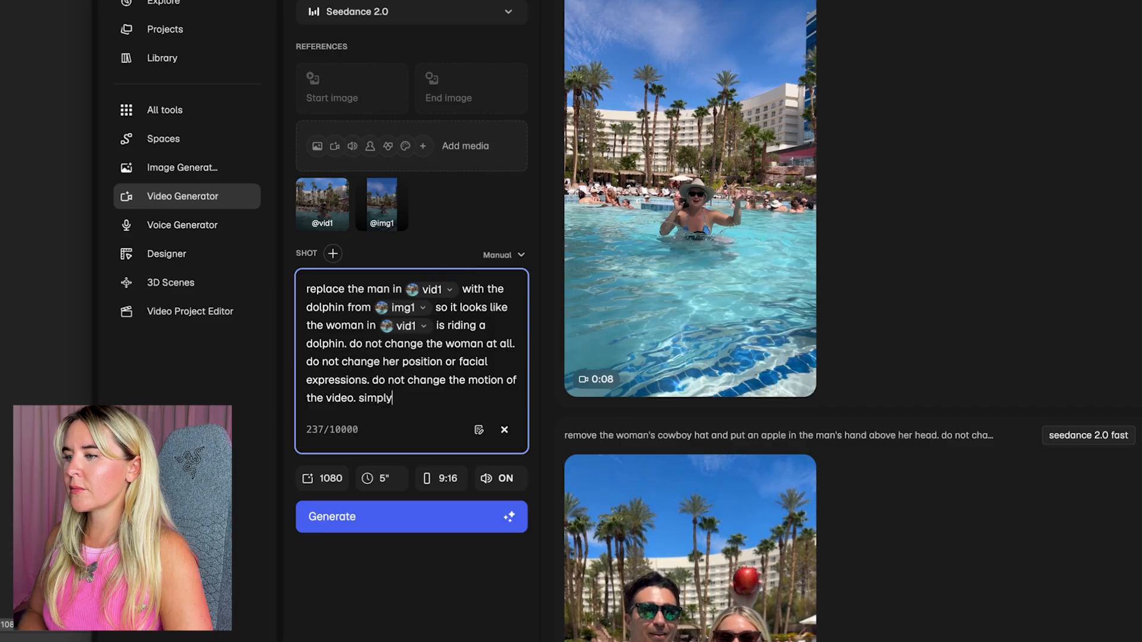
{"action": "type", "text": " replace the "}
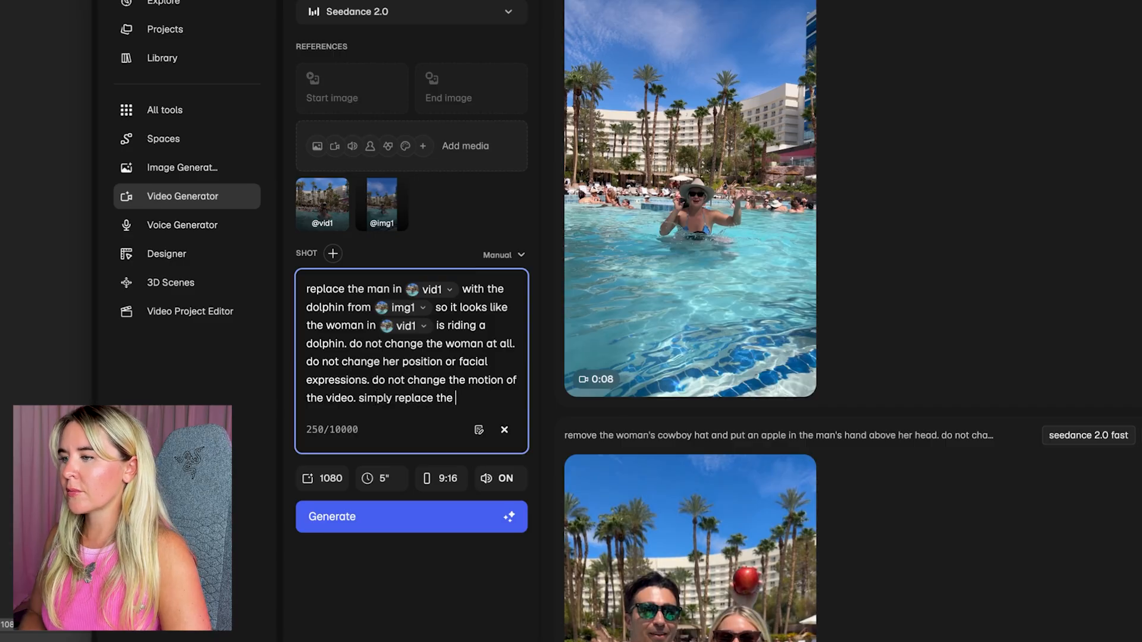
{"action": "type", "text": "man from @vid"}
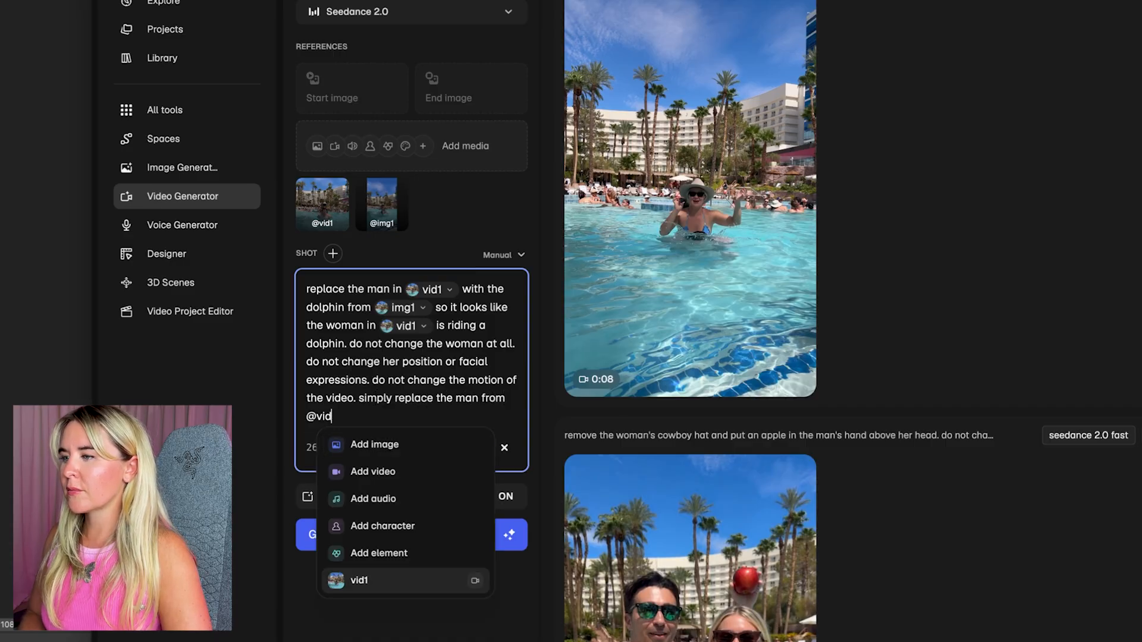
{"action": "key", "text": "Return"}
{"action": "type", "text": "with "}
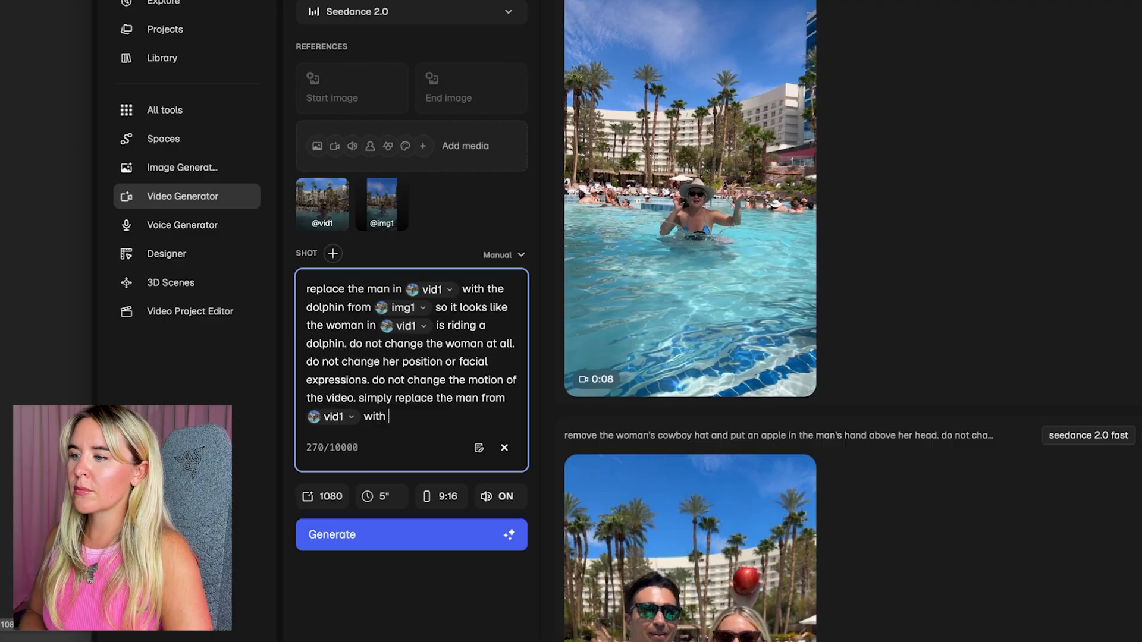
{"action": "type", "text": "the dol"}
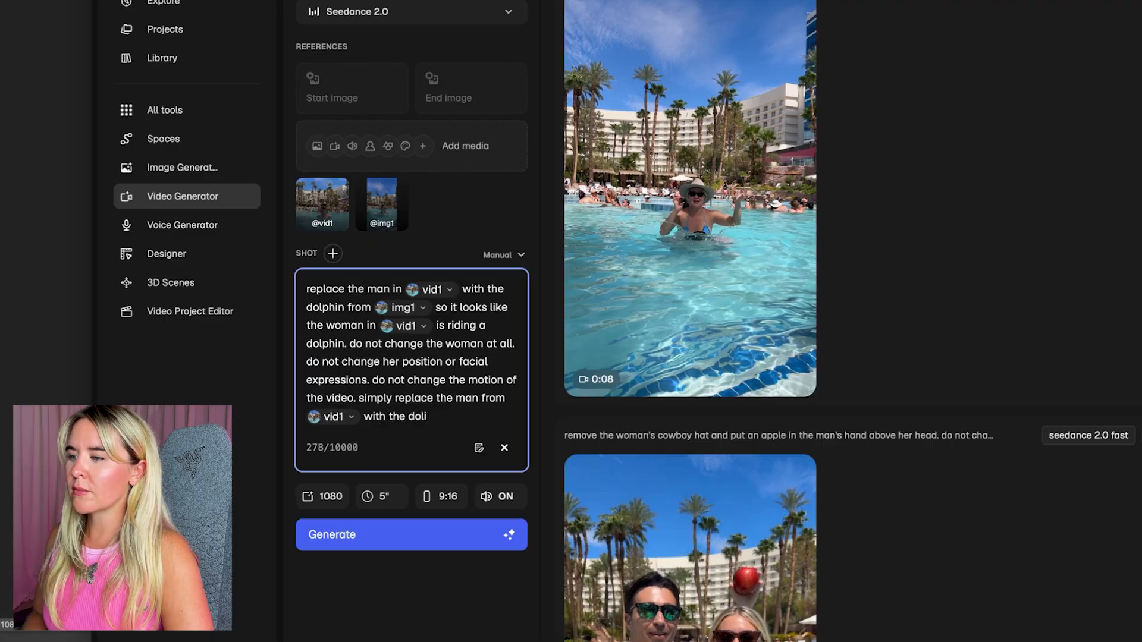
{"action": "type", "text": "phin from @"}
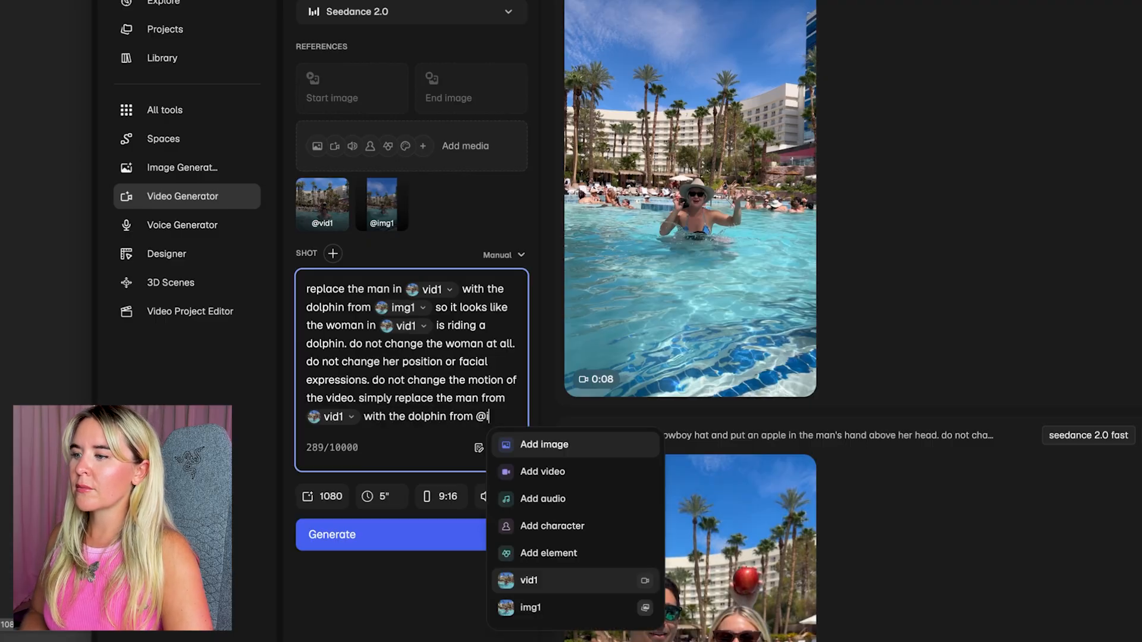
{"action": "type", "text": "i"}
{"action": "key", "text": "Return"}
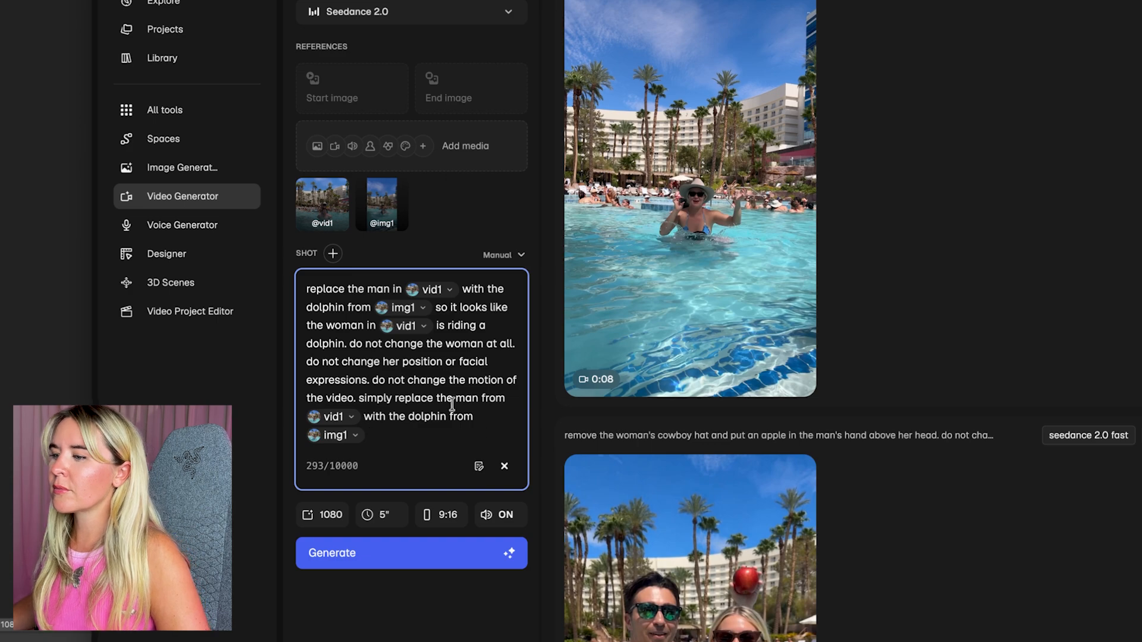
Turn the audio off and generate the Seedance 2.0 video at 1080, 5 seconds and 9:16
{"action": "left_click", "coordinate": [505, 516]}
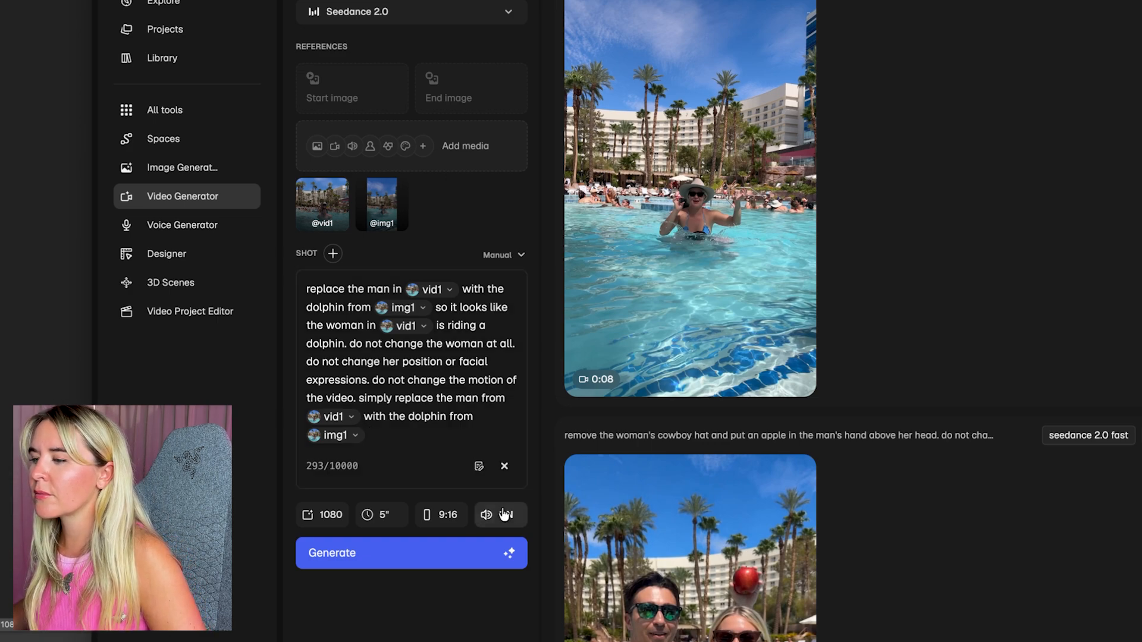
{"action": "left_click", "coordinate": [422, 436]}
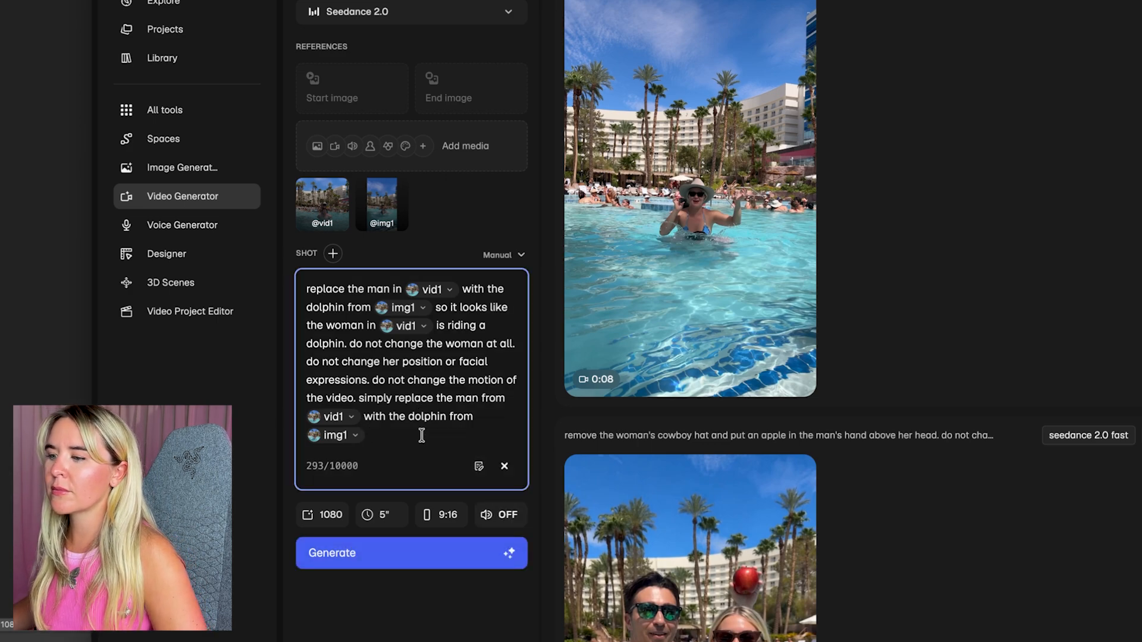
{"action": "left_click", "coordinate": [443, 553]}
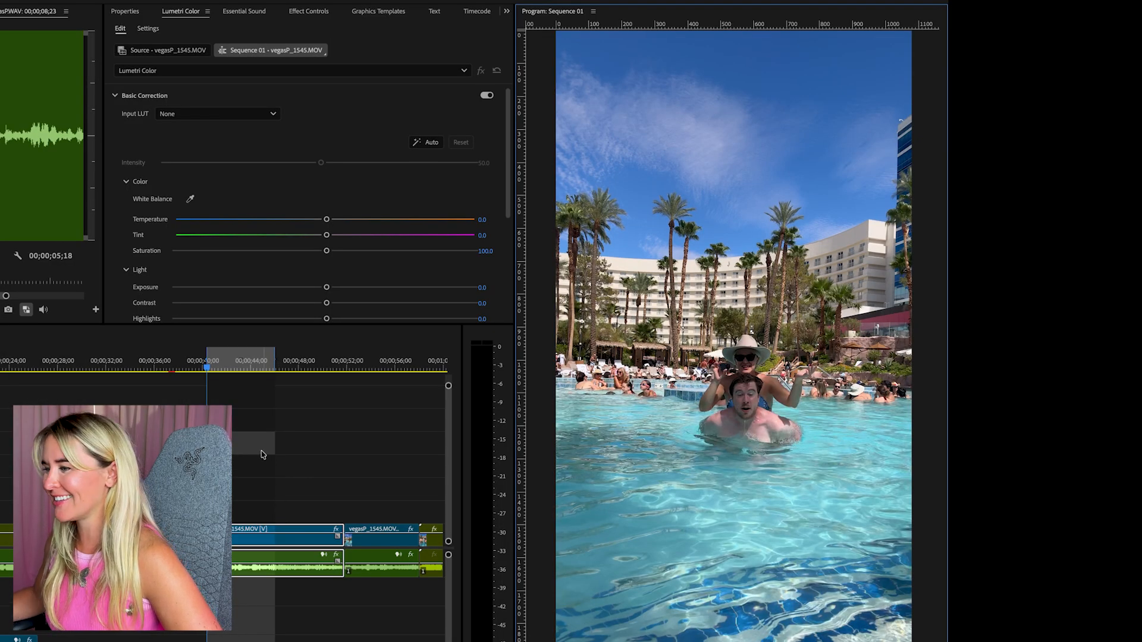
Browse the Premiere Pro timeline to the vegasP_1538.MOV clip and play the footage from there
{"action": "scroll", "coordinate": [263, 454], "scroll_direction": "down", "scroll_amount": 8}
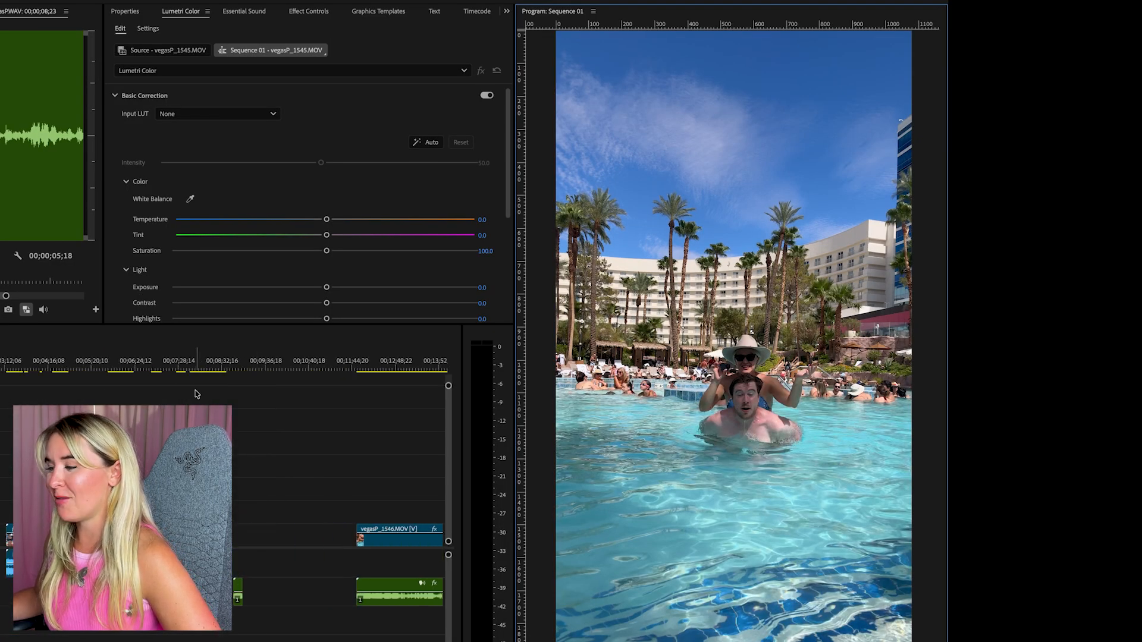
{"action": "scroll", "coordinate": [196, 394], "scroll_direction": "down", "scroll_amount": 6}
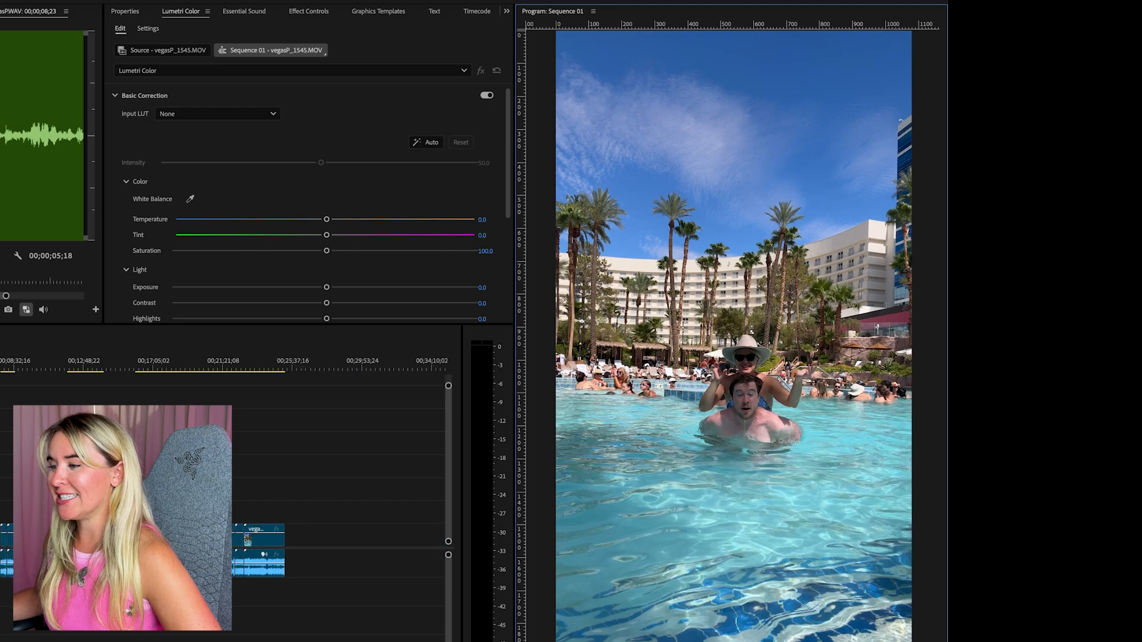
{"action": "scroll", "coordinate": [263, 454], "scroll_direction": "up", "scroll_amount": 6}
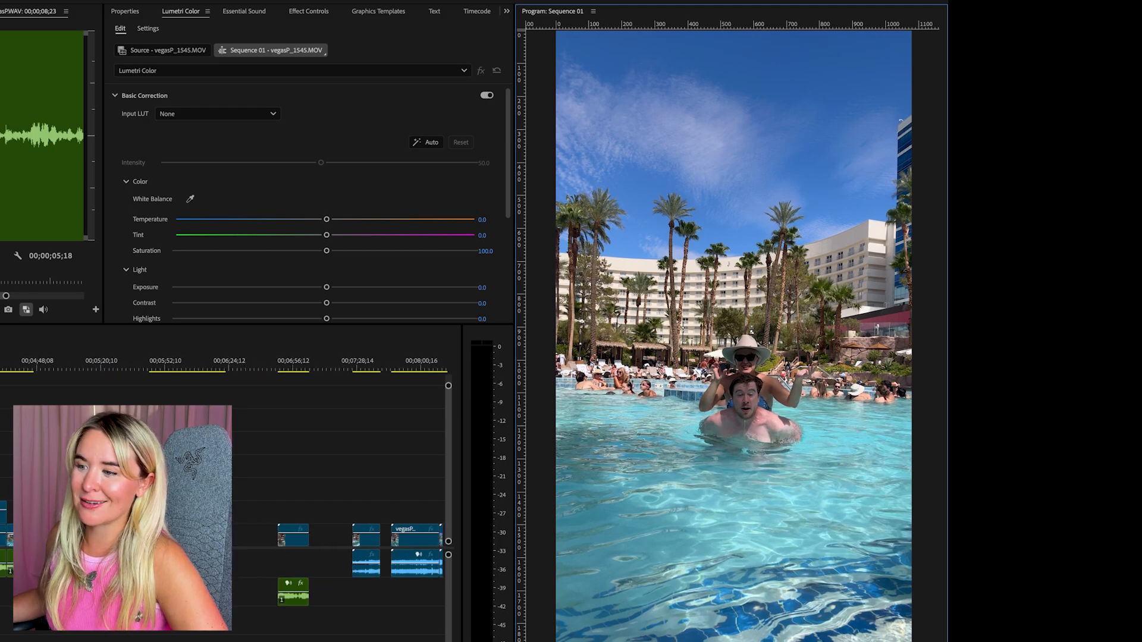
{"action": "left_click", "coordinate": [91, 367]}
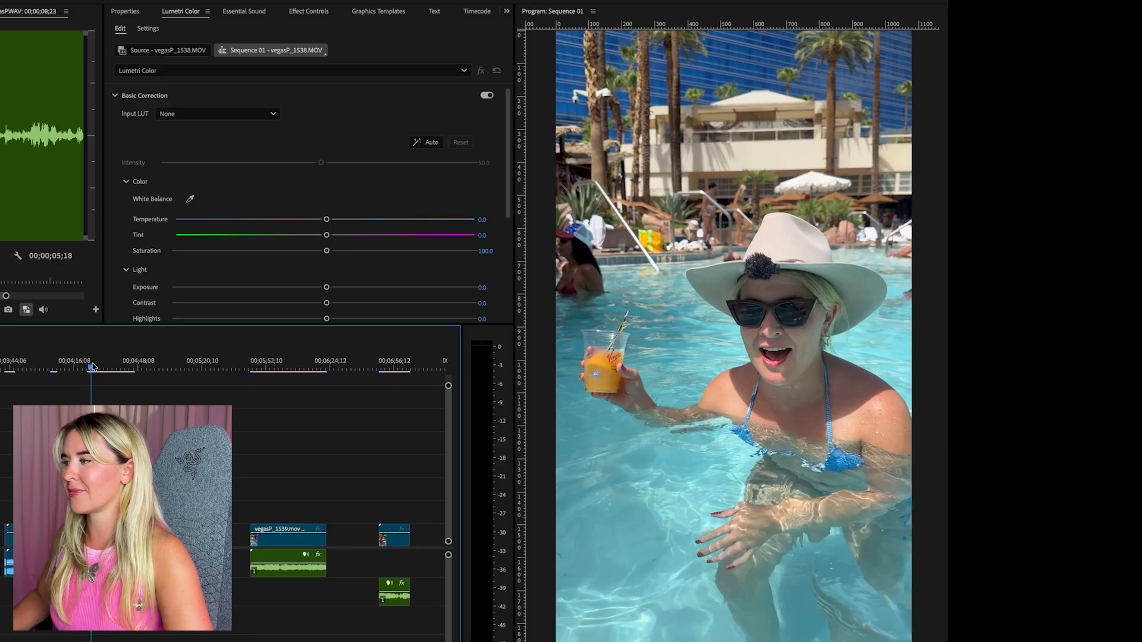
{"action": "key", "text": "space"}
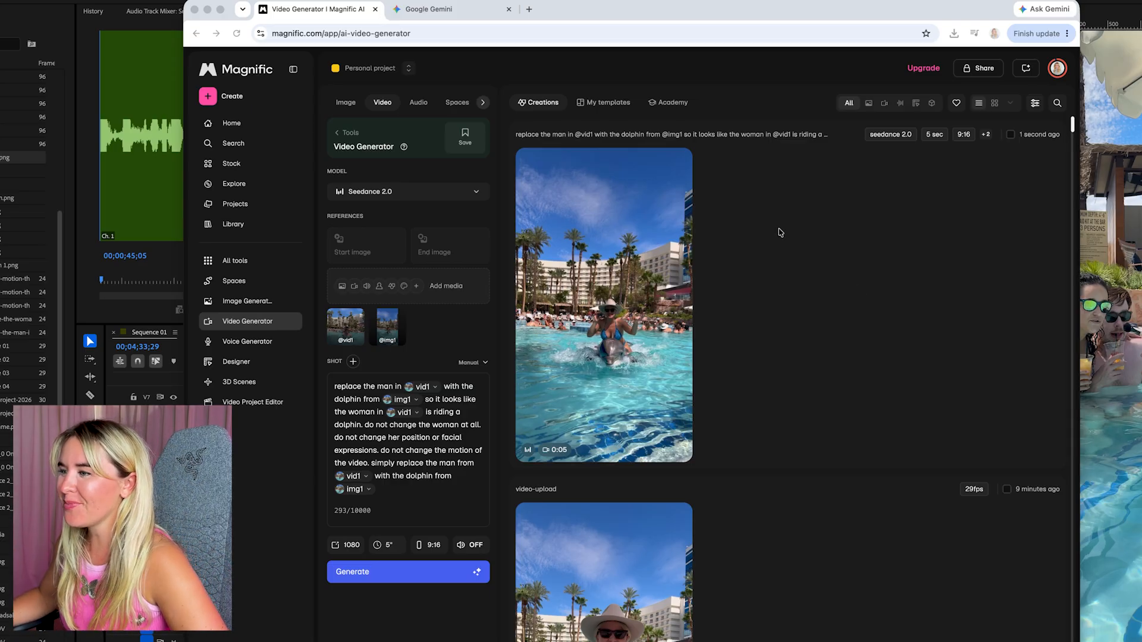
Play the newly generated dolphin video in Magnific and download it
{"action": "left_click", "coordinate": [627, 275]}
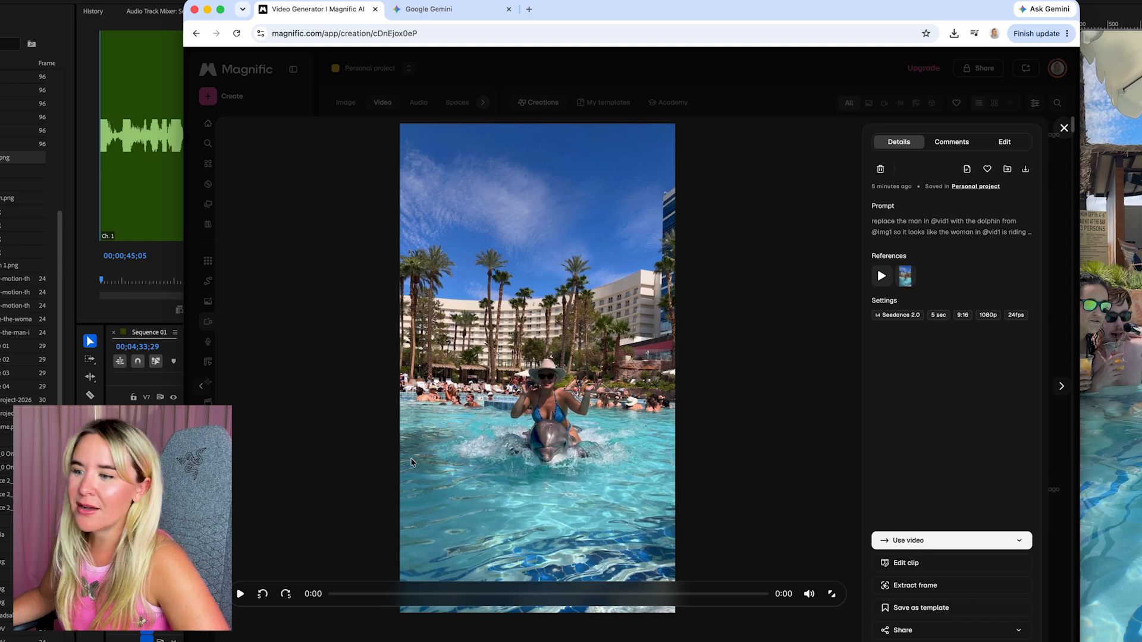
{"action": "left_click", "coordinate": [239, 593]}
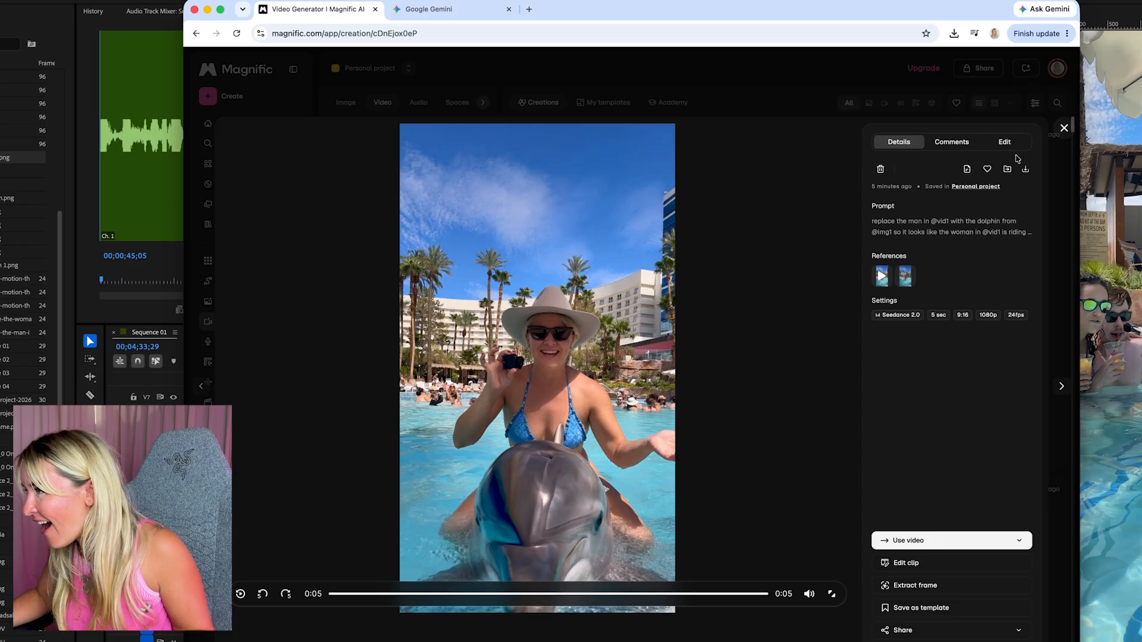
{"action": "left_click", "coordinate": [1026, 169]}
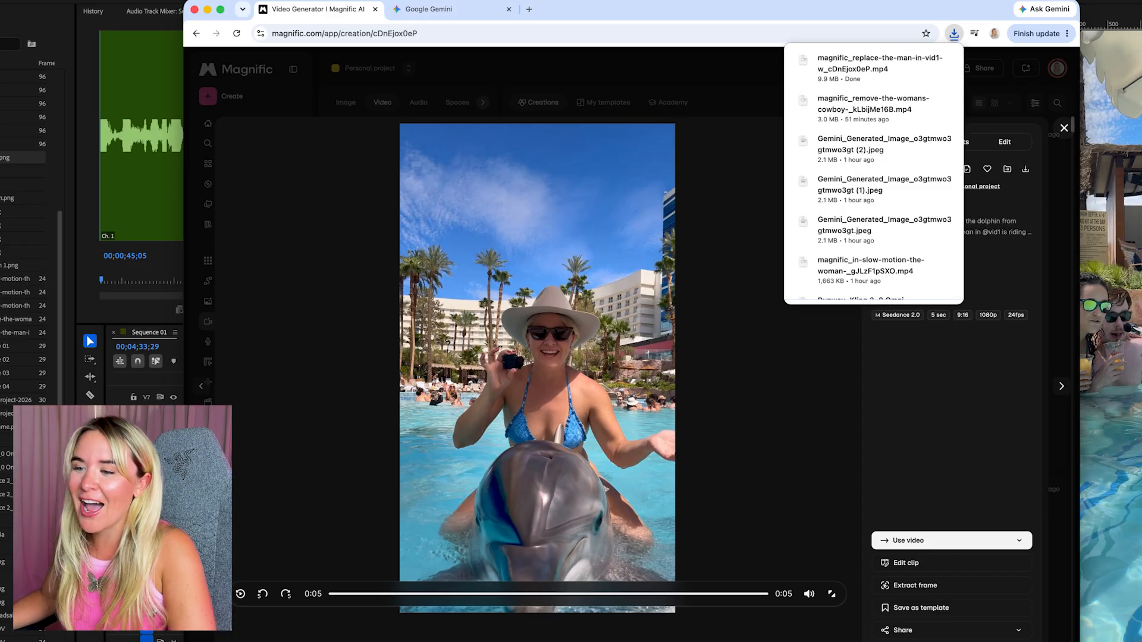
Switch to Premiere Pro and place the downloaded dolphin video on the track above vegasP_1545.MOV, aligned with that clip's start
{"action": "key", "text": "super+Tab"}
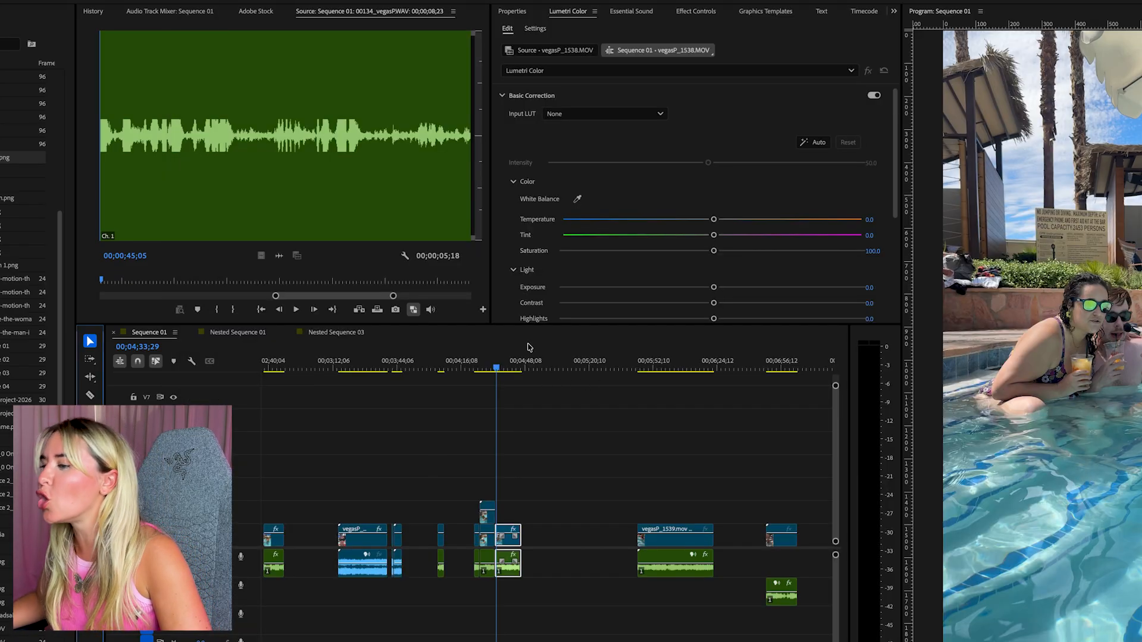
{"action": "left_click_drag", "start_coordinate": [561, 357], "coordinate": [256, 379]}
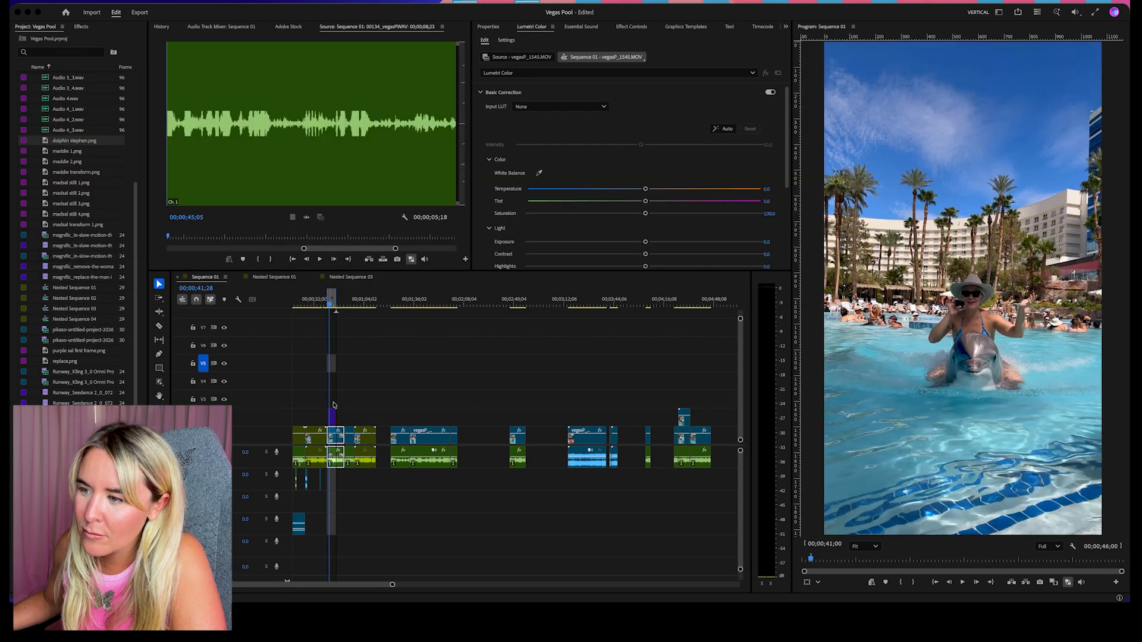
{"action": "scroll", "coordinate": [329, 401], "scroll_direction": "up", "scroll_amount": 8}
{"action": "scroll", "coordinate": [329, 401], "scroll_direction": "left", "scroll_amount": 4}
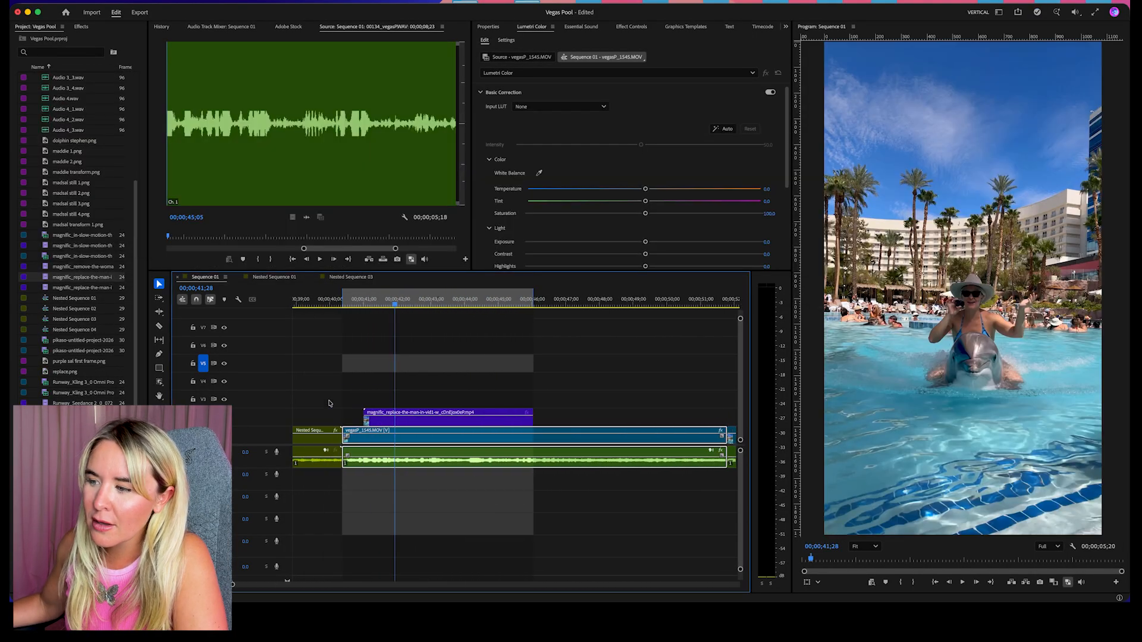
{"action": "left_click_drag", "start_coordinate": [459, 423], "coordinate": [438, 421]}
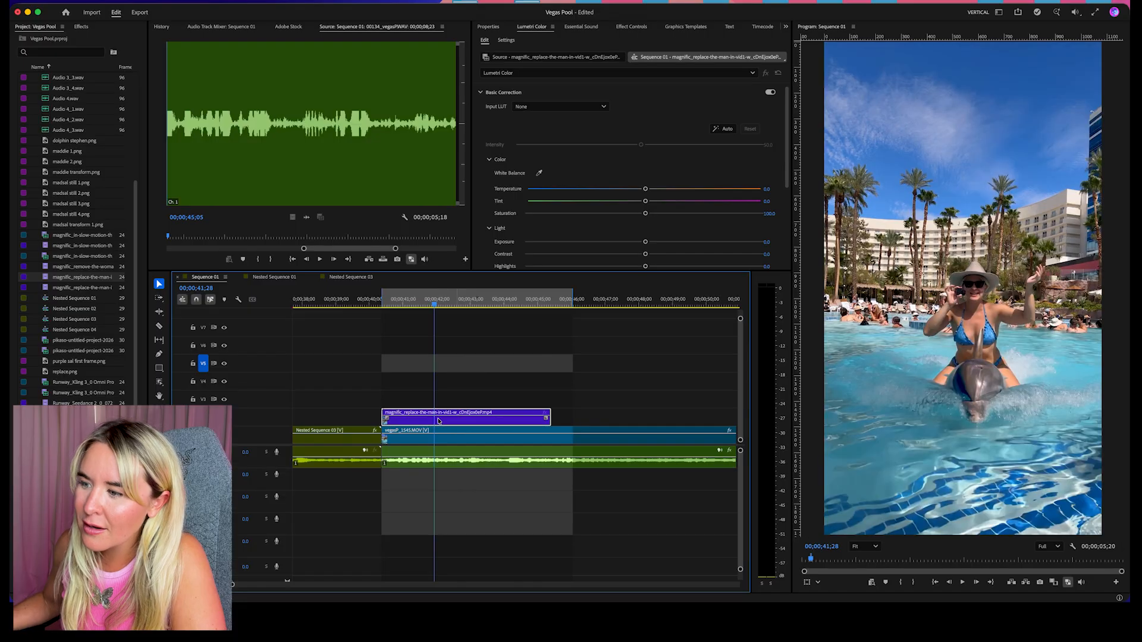
Play back the dolphin clip in the sequence, including its cut back to the original footage, and replay it from its start
{"action": "key", "text": "space"}
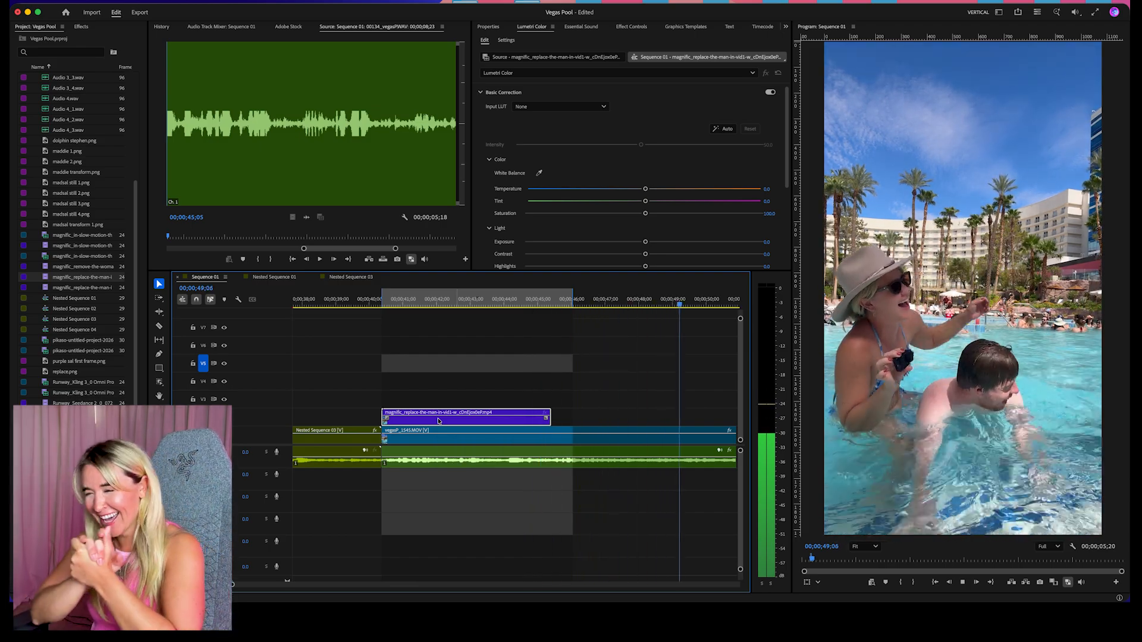
{"action": "key", "text": "space"}
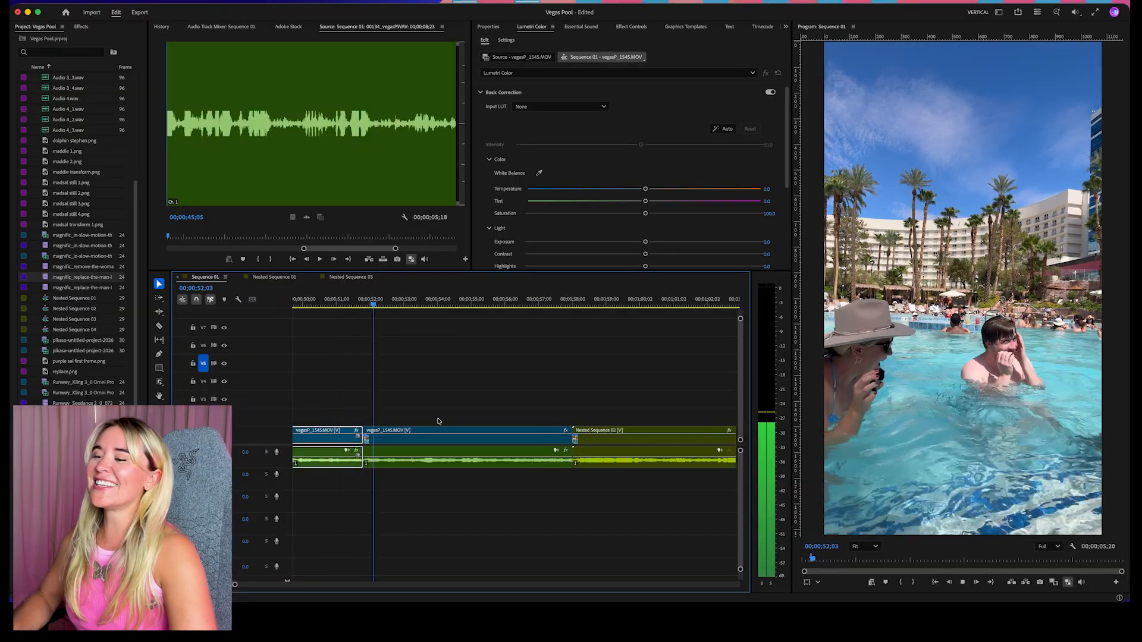
{"action": "key", "text": "space"}
{"action": "key", "text": "Up"}
{"action": "key", "text": "Up"}
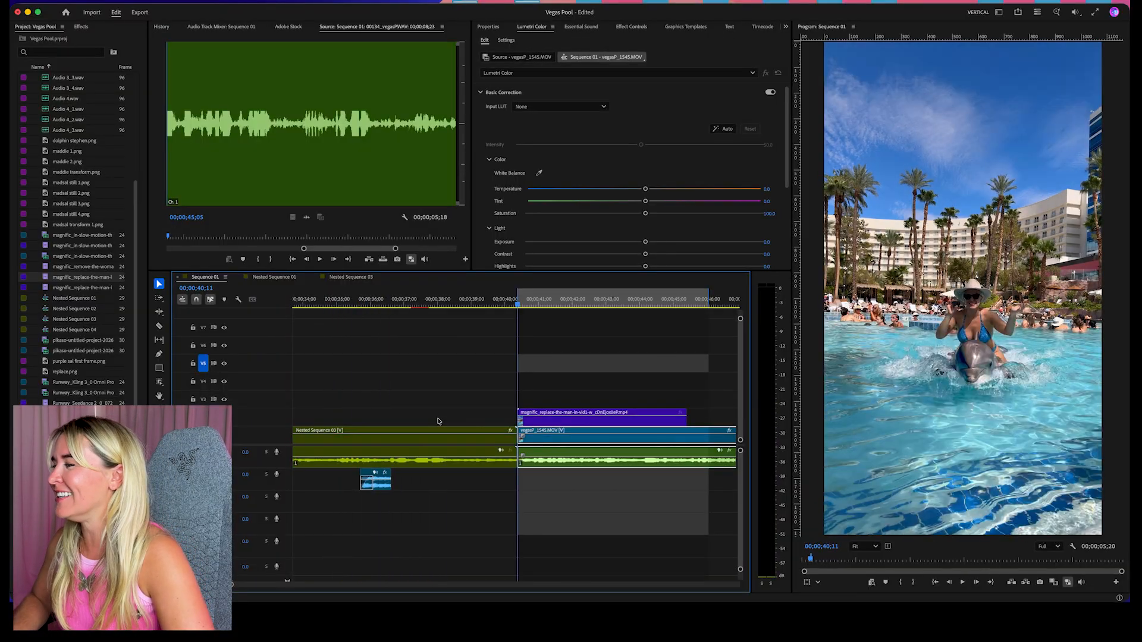
{"action": "key", "text": "space"}
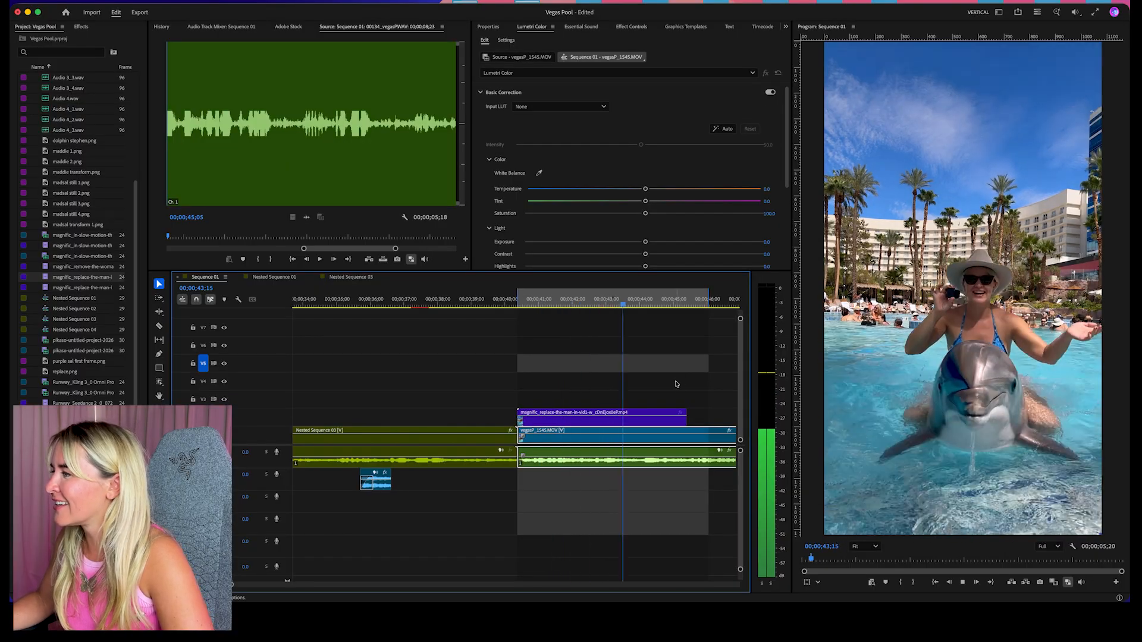
{"action": "key", "text": "space"}
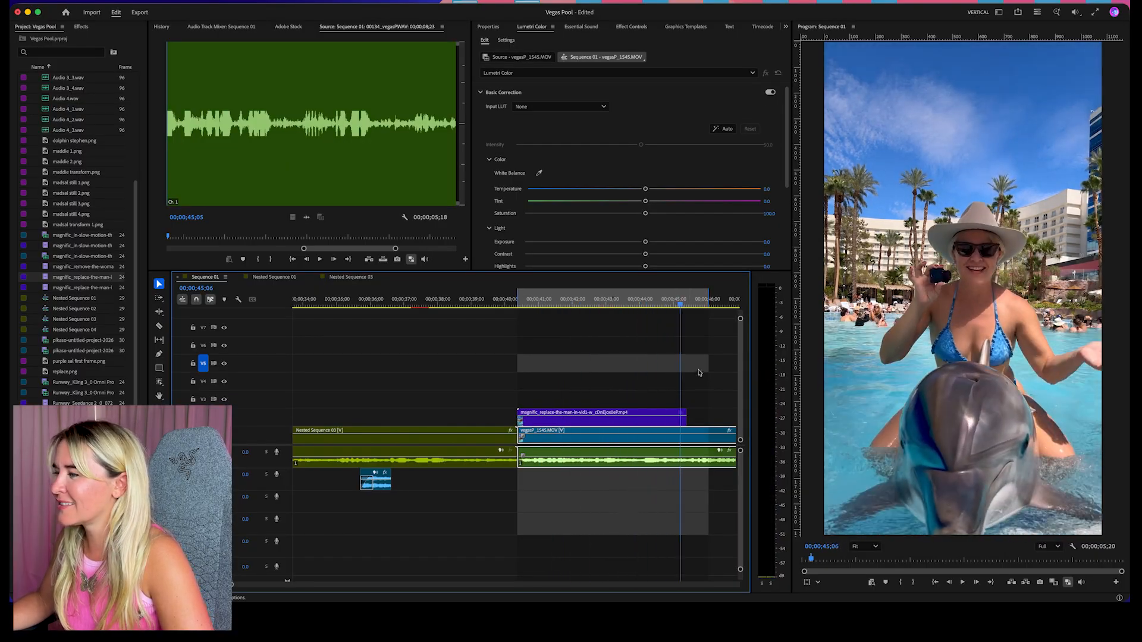
{"action": "key", "text": "space"}
Replay the dolphin clip, stop at 00;00;45;02, and export that frame as a PNG named "dolphin base", imported into the project
{"action": "key", "text": "space"}
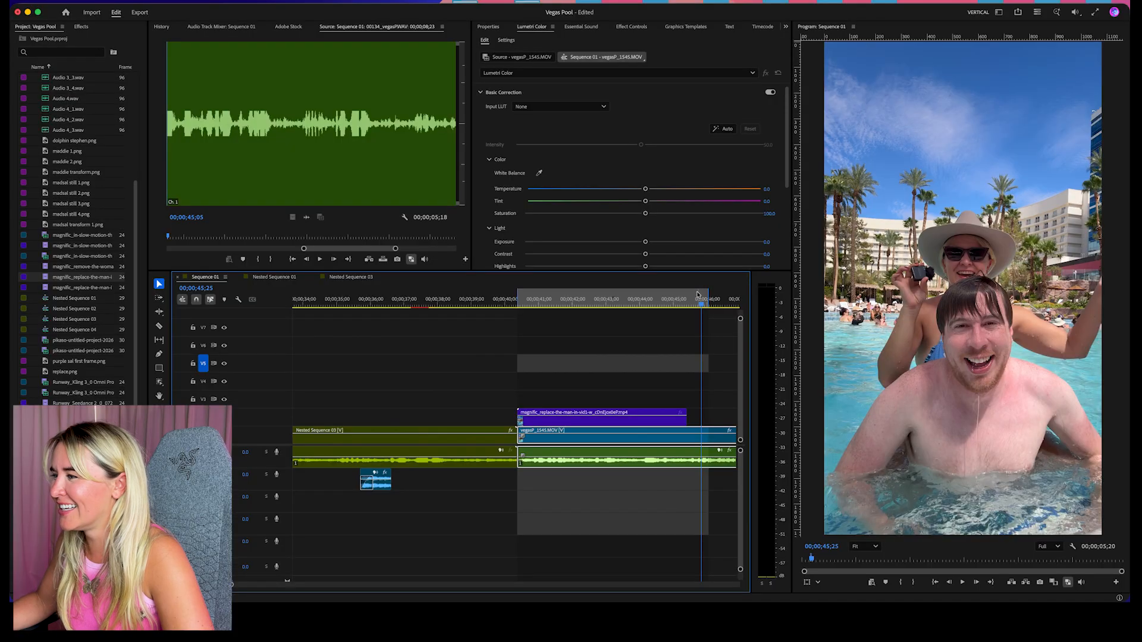
{"action": "left_click_drag", "start_coordinate": [698, 294], "coordinate": [632, 304]}
{"action": "key", "text": "space"}
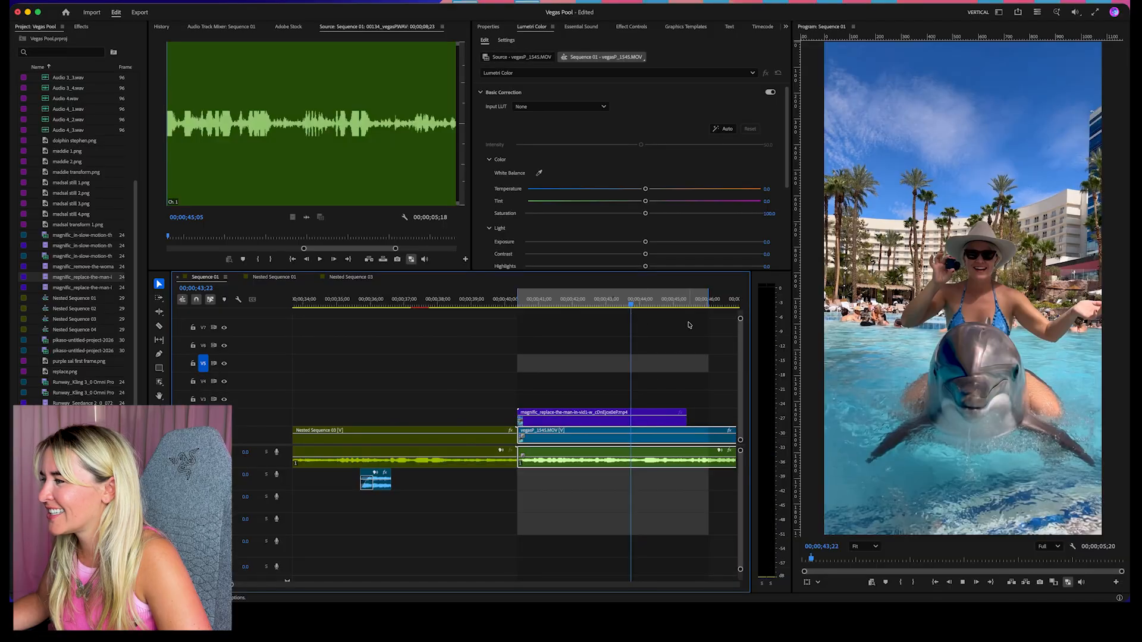
{"action": "key", "text": "space"}
{"action": "left_click", "coordinate": [676, 420]}
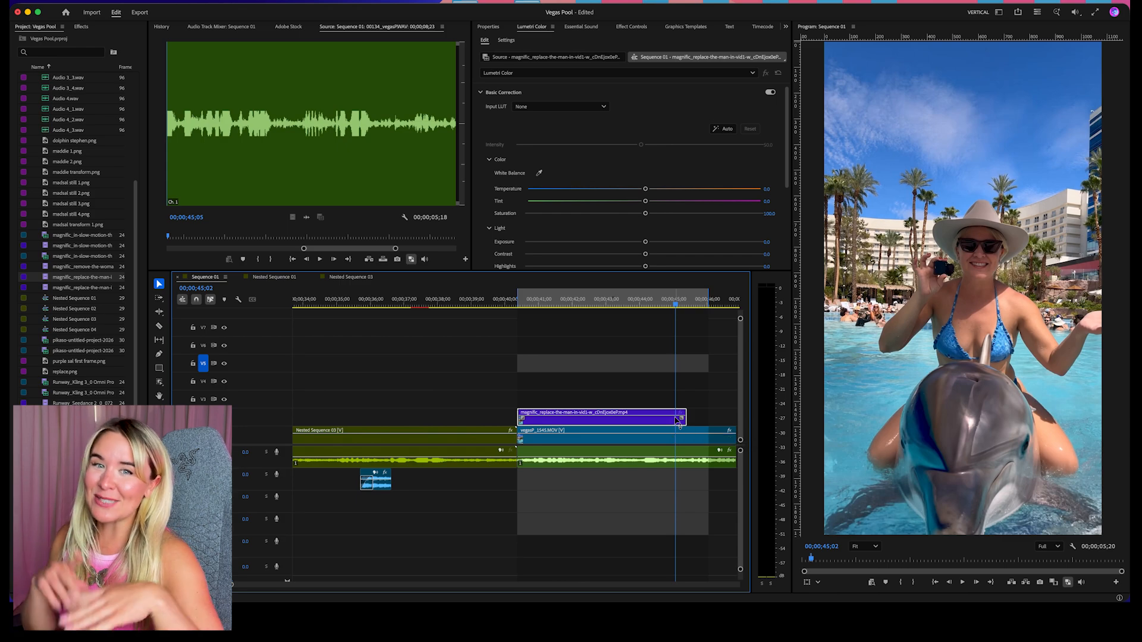
{"action": "left_click", "coordinate": [1040, 582]}
{"action": "type", "text": "d"}
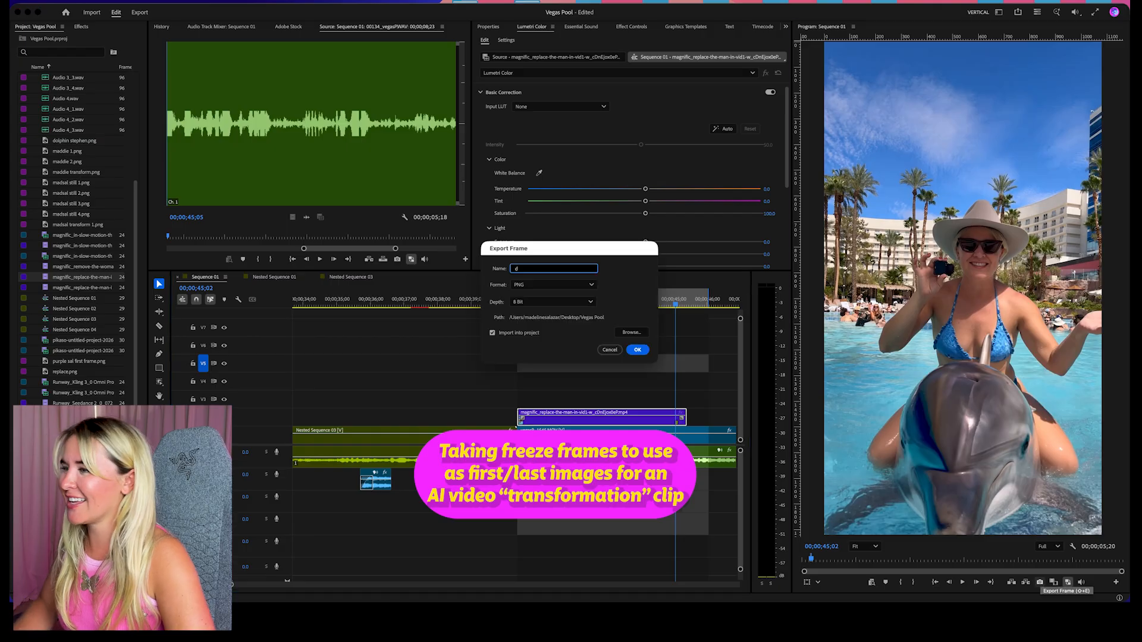
{"action": "type", "text": "o"}
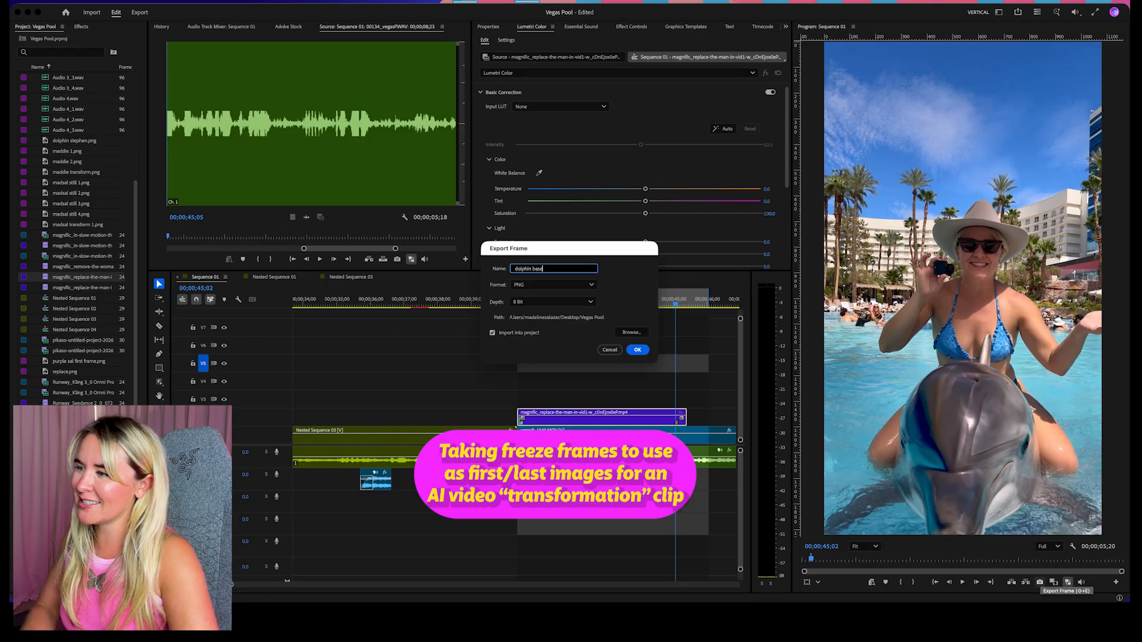
{"action": "type", "text": "lphin base"}
{"action": "key", "text": "Return"}
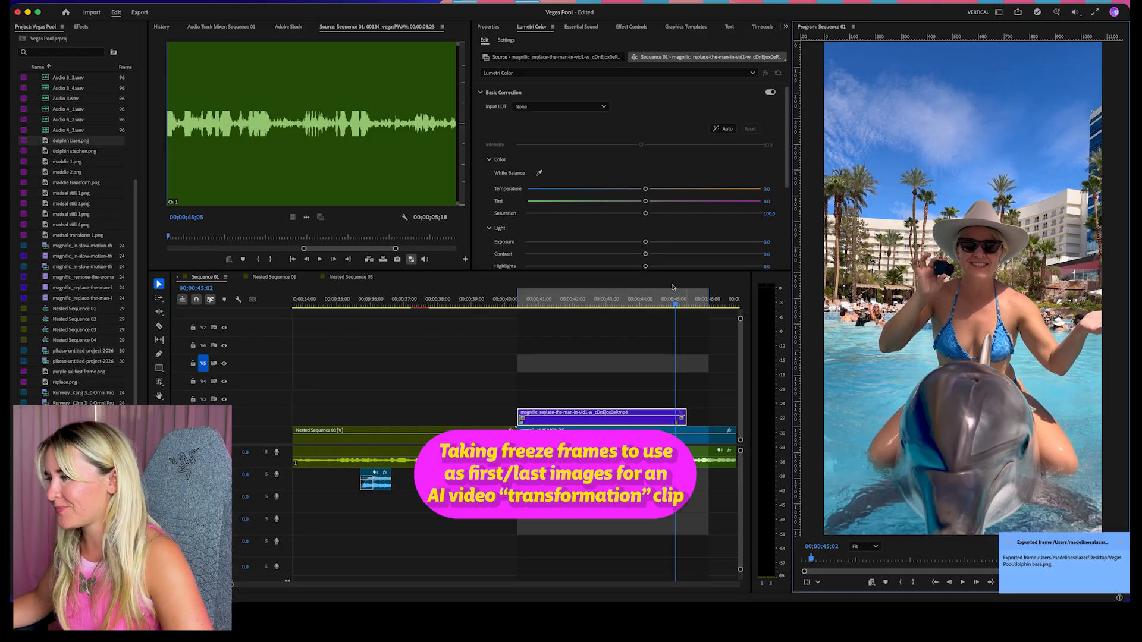
Export the original footage's frame at 00;00;46;05 as a PNG named with the man's first name followed by "base"
{"action": "left_click_drag", "start_coordinate": [677, 306], "coordinate": [714, 316]}
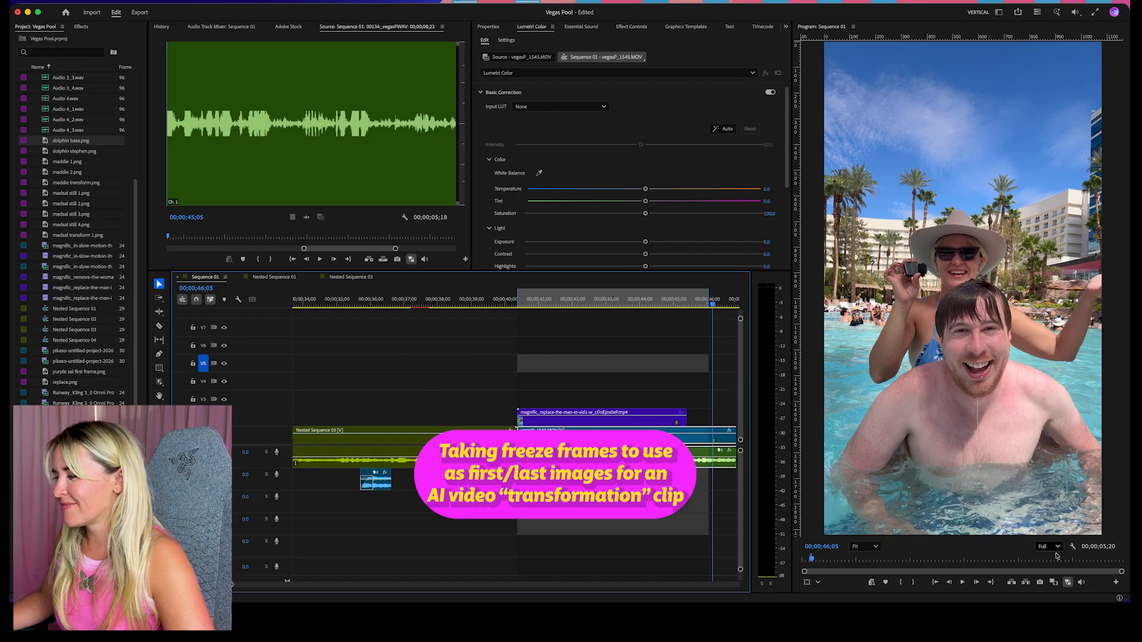
{"action": "left_click", "coordinate": [1040, 583]}
{"action": "type", "text": "stephen"}
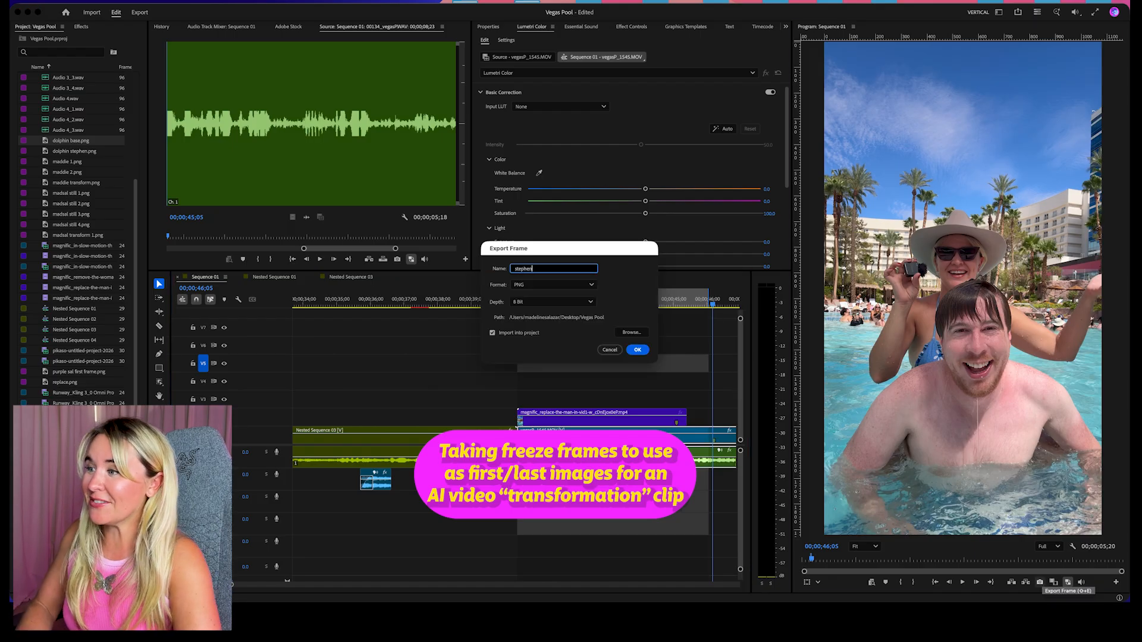
{"action": "type", "text": " base"}
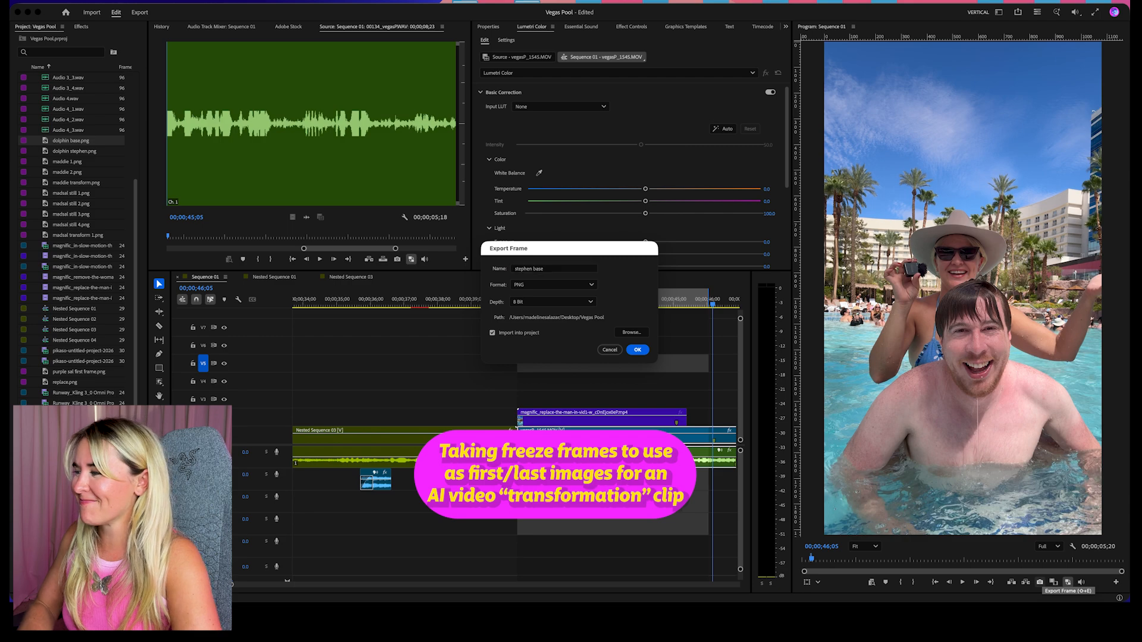
{"action": "key", "text": "Return"}
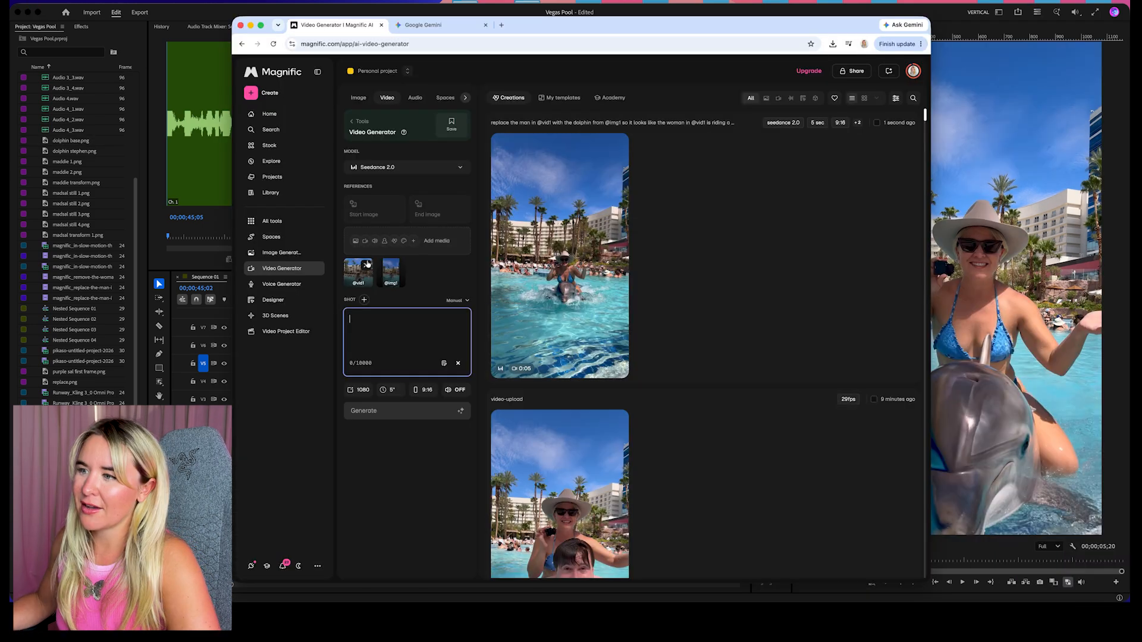
Switch to Magnific's Video Generator, clear the old references, and choose PixVerse 6 as the model
{"action": "left_click", "coordinate": [366, 266]}
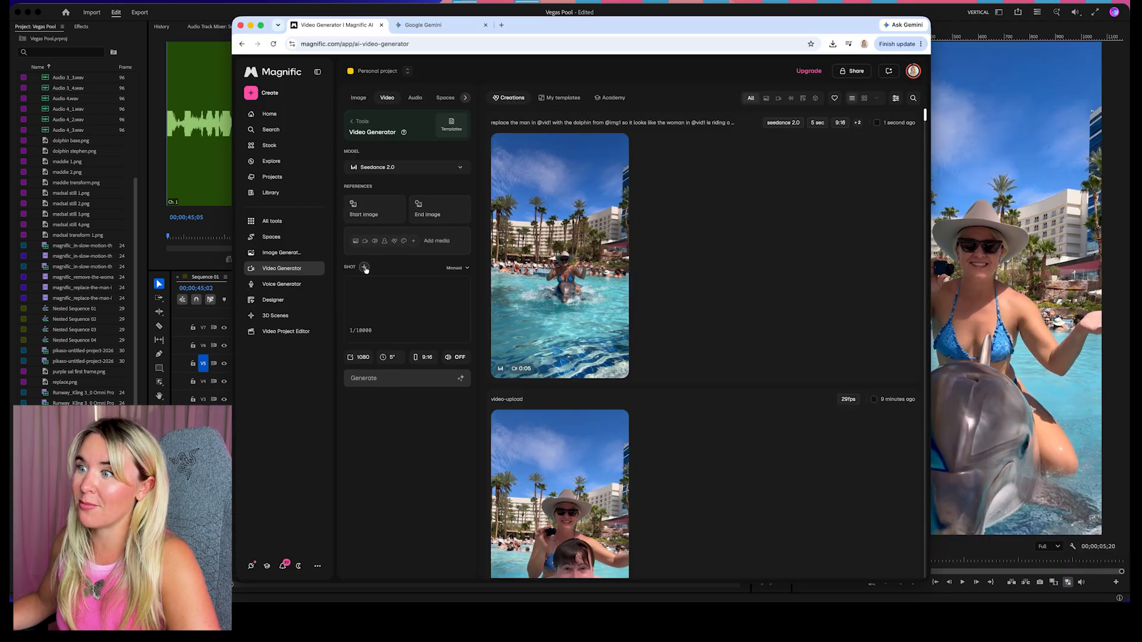
{"action": "left_click", "coordinate": [391, 169]}
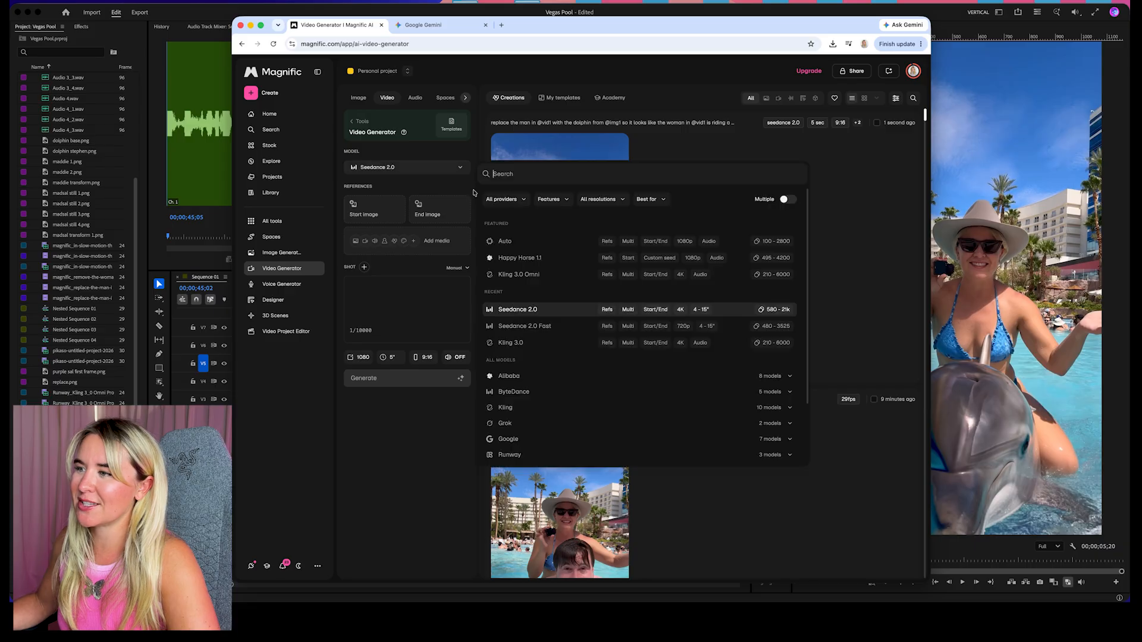
{"action": "left_click", "coordinate": [504, 242]}
{"action": "scroll", "coordinate": [570, 414], "scroll_direction": "down", "scroll_amount": 10}
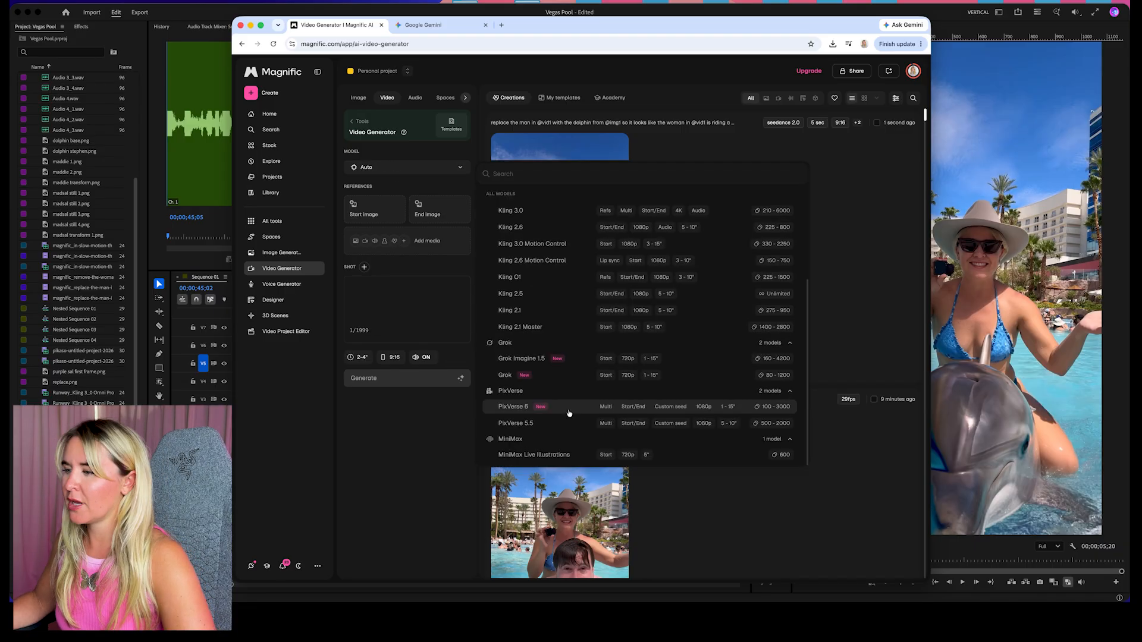
{"action": "left_click", "coordinate": [569, 413]}
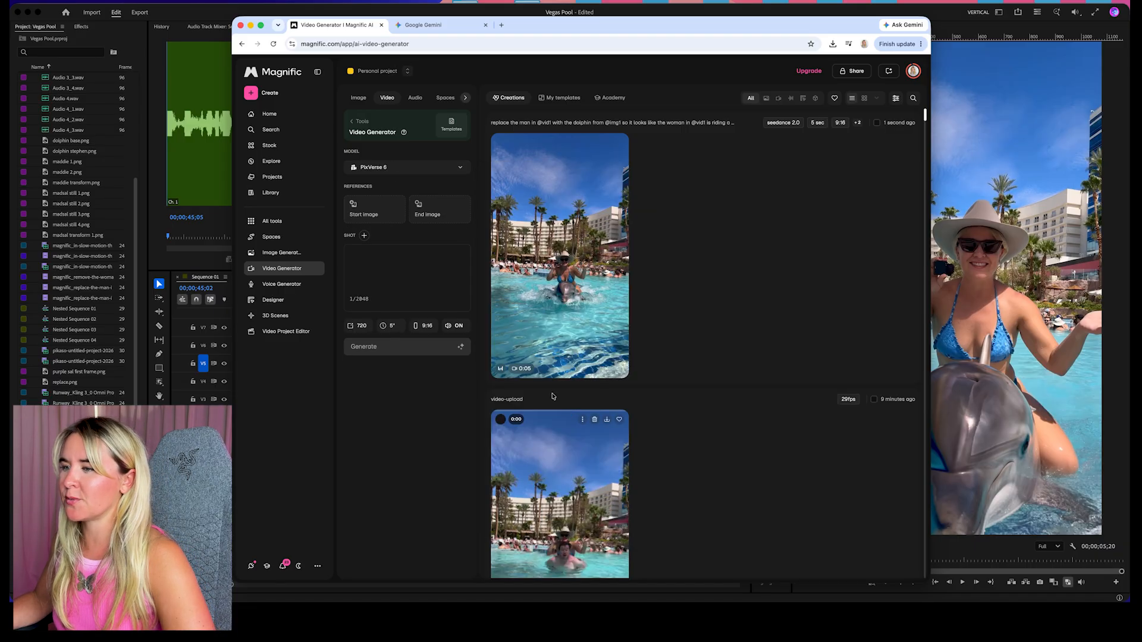
Set the video duration to 2 seconds and the resolution to 1080p
{"action": "left_click", "coordinate": [388, 326]}
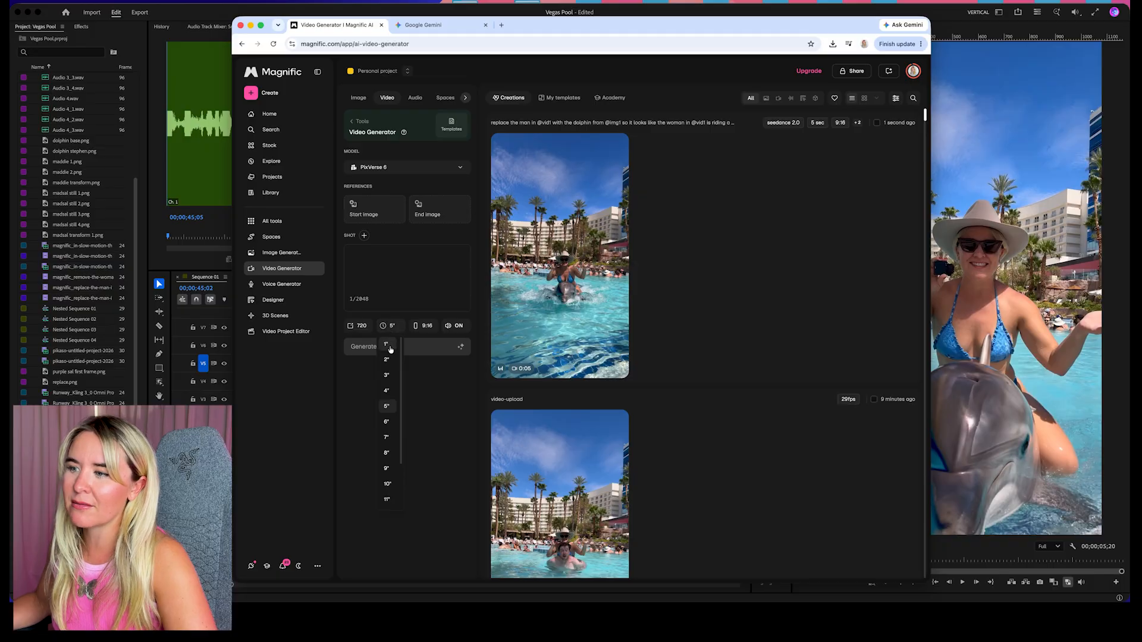
{"action": "left_click", "coordinate": [386, 359]}
{"action": "left_click", "coordinate": [359, 327]}
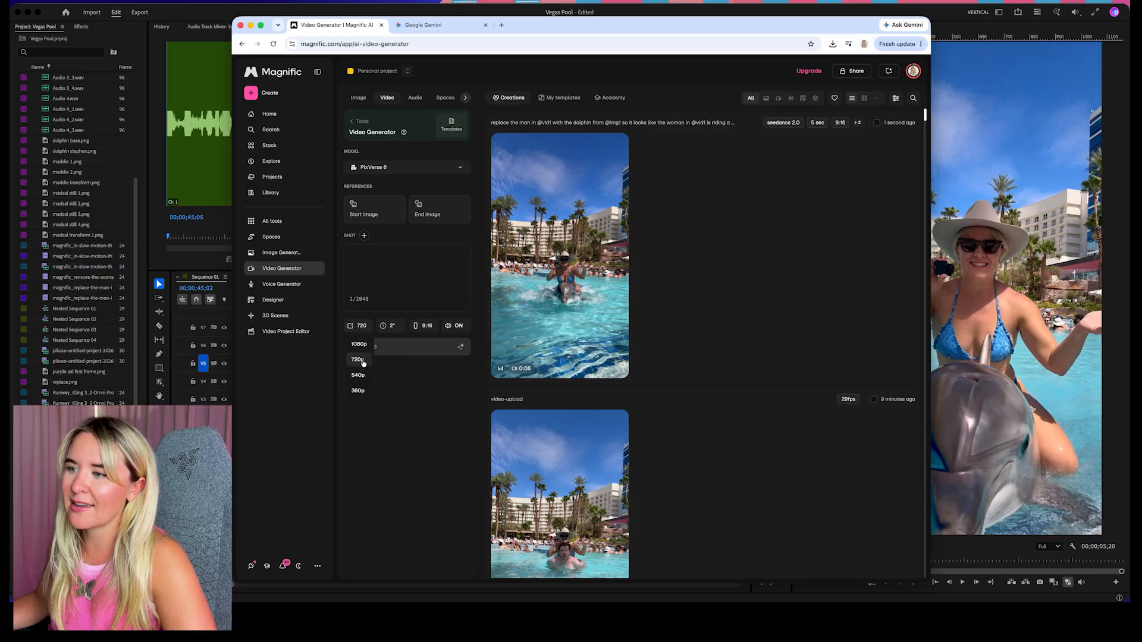
{"action": "left_click", "coordinate": [366, 344]}
Upload dolphin base.png from the Vegas Pool folder as the start image
{"action": "left_click", "coordinate": [383, 211]}
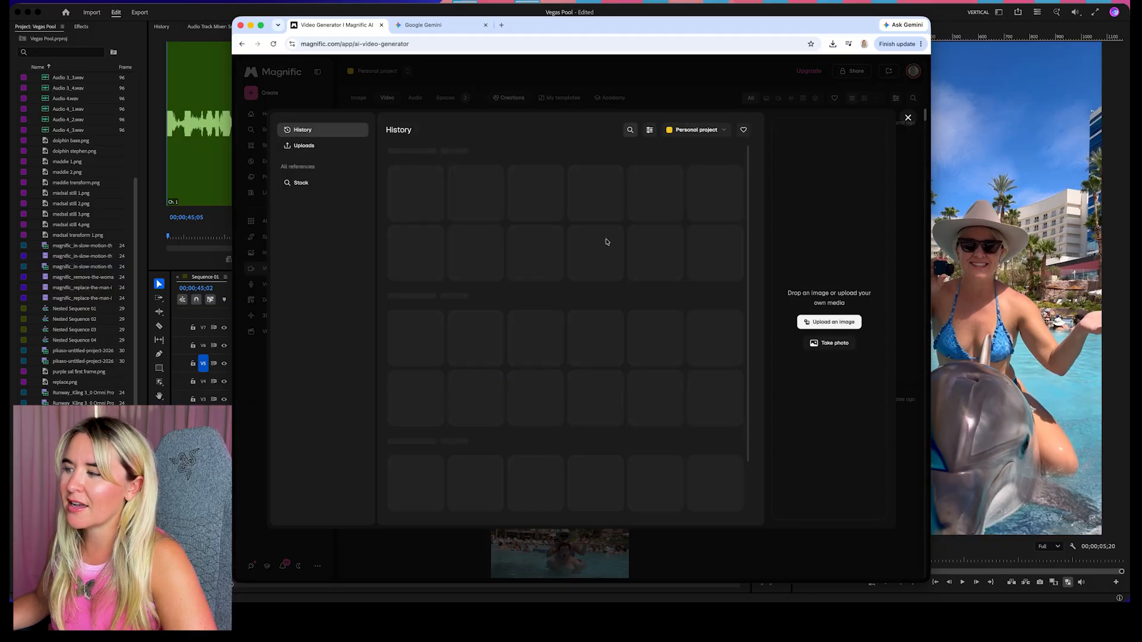
{"action": "left_click", "coordinate": [833, 324]}
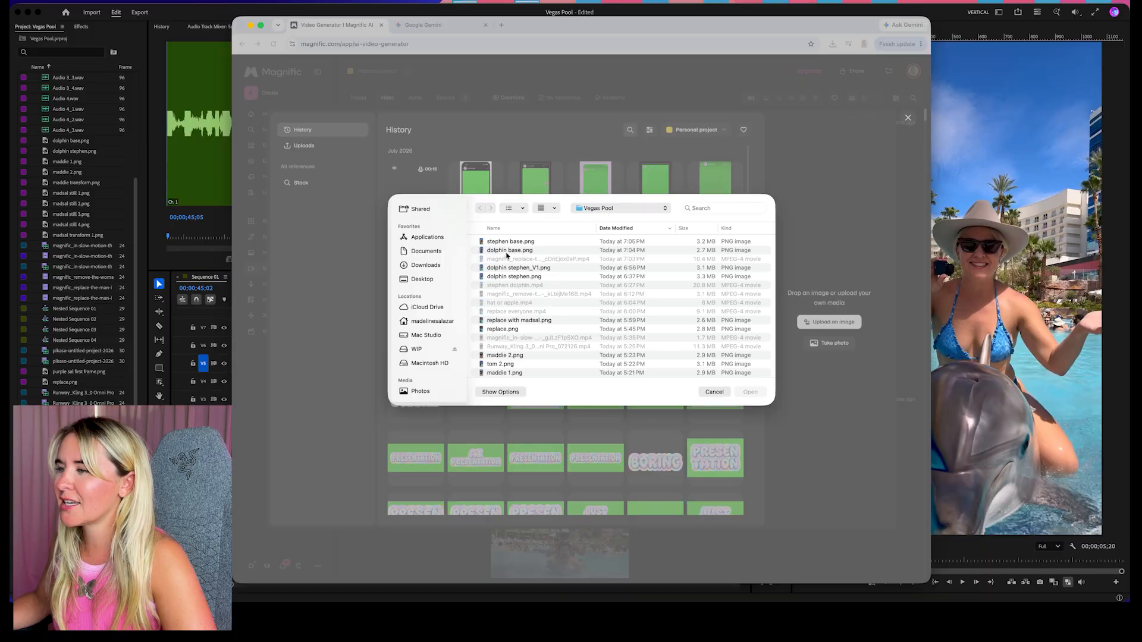
{"action": "left_click", "coordinate": [508, 251]}
{"action": "left_click", "coordinate": [750, 392]}
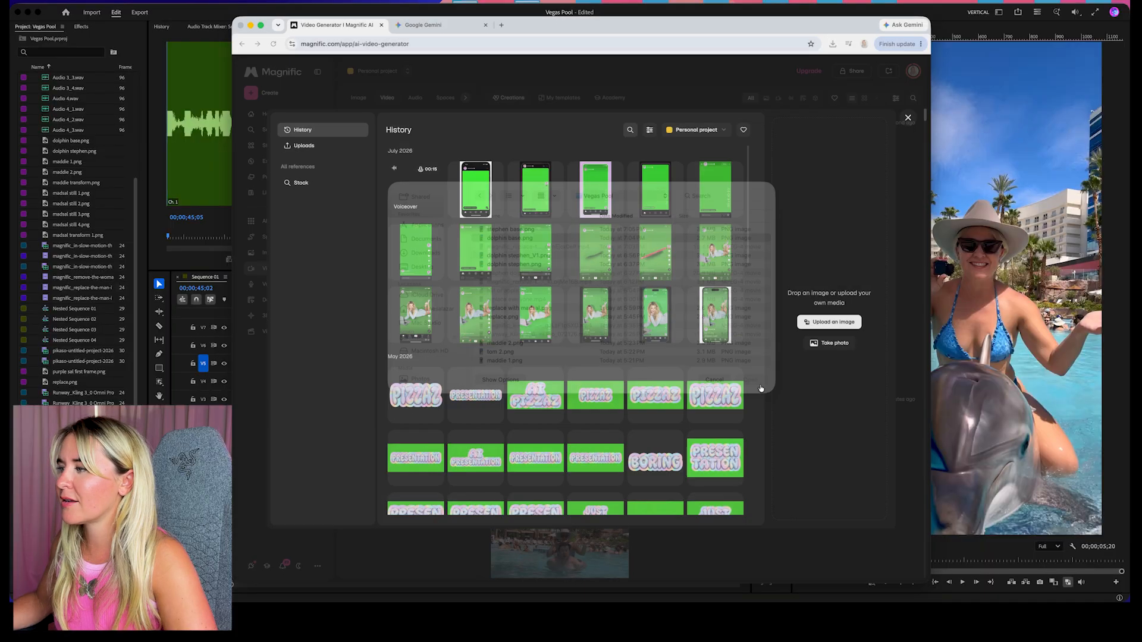
{"action": "left_click", "coordinate": [867, 506]}
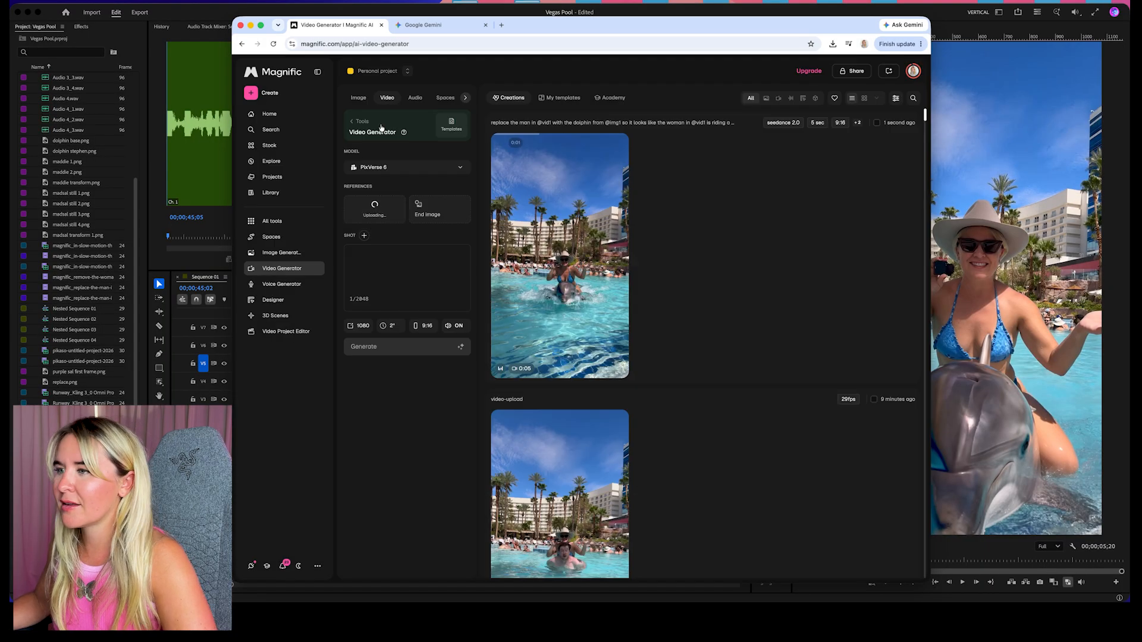
Upload the exported base frame of the man from the Vegas Pool folder as the end image
{"action": "left_click", "coordinate": [458, 212]}
{"action": "left_click", "coordinate": [832, 322]}
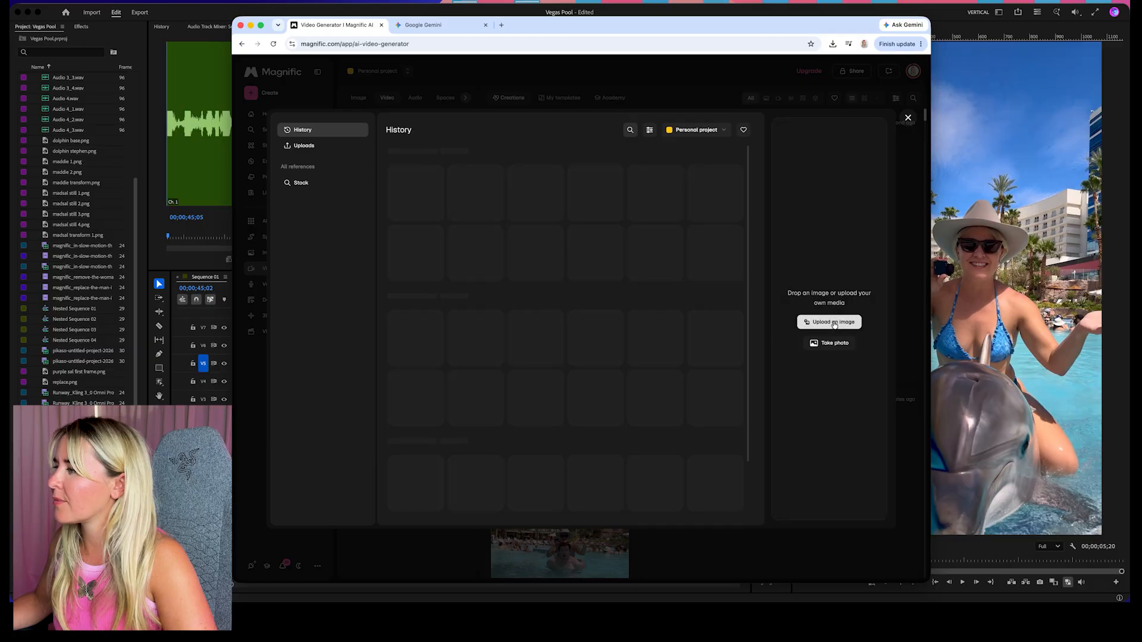
{"action": "left_click", "coordinate": [516, 242]}
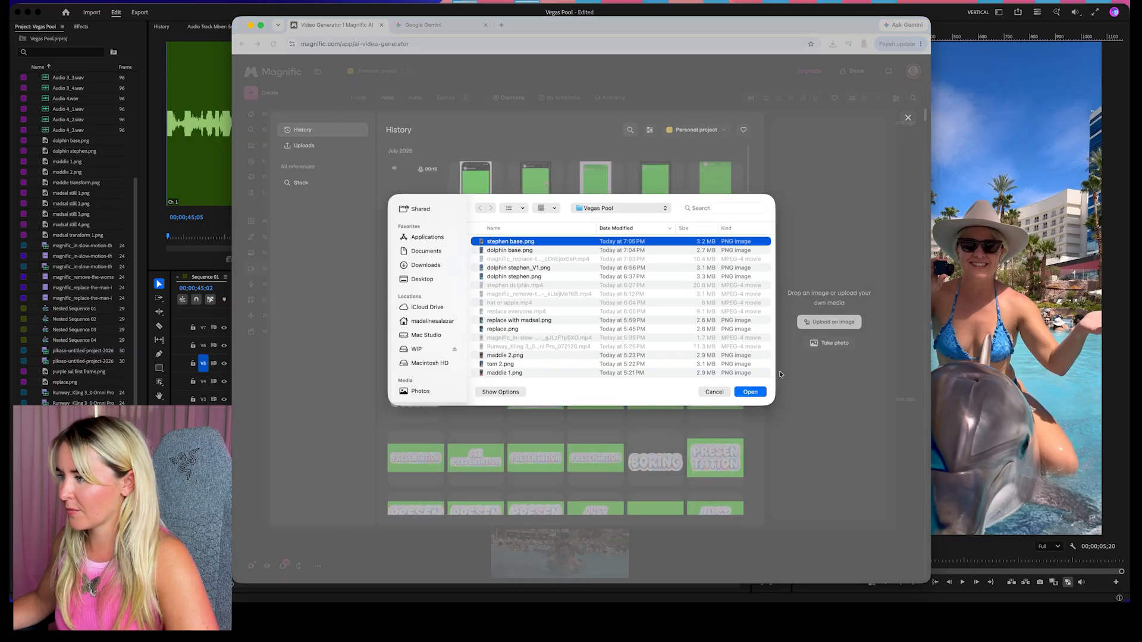
{"action": "left_click", "coordinate": [750, 392]}
{"action": "left_click", "coordinate": [856, 506]}
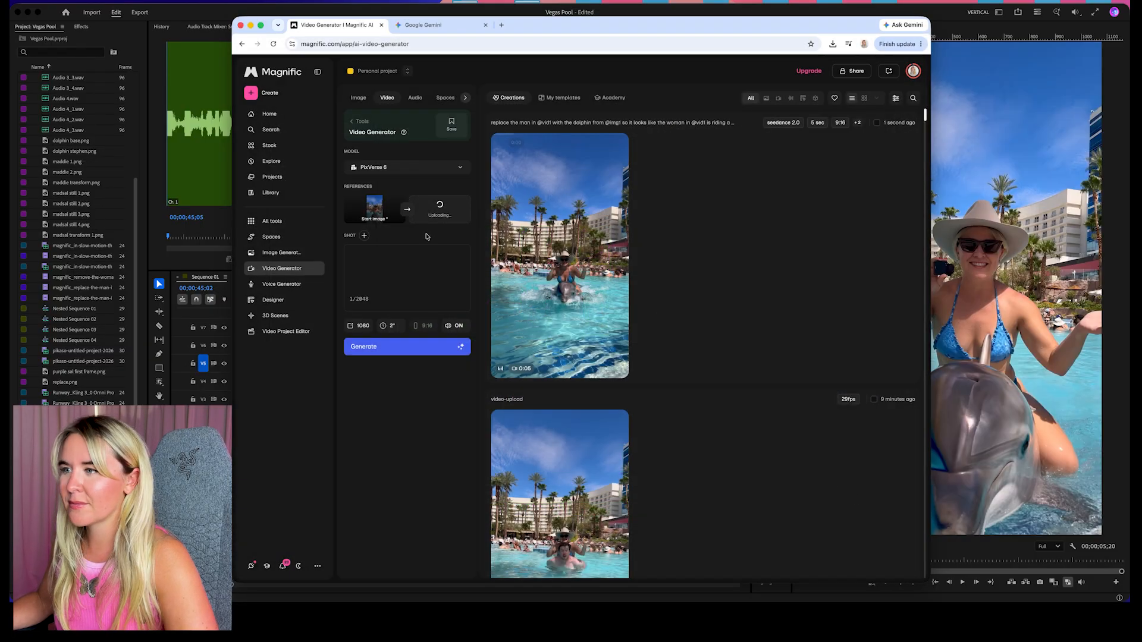
Enter the prompt "the dolphin transforms into the man. it's features morphing and changing to turn into the man's features.", turn audio off and generate
{"action": "left_click", "coordinate": [417, 268]}
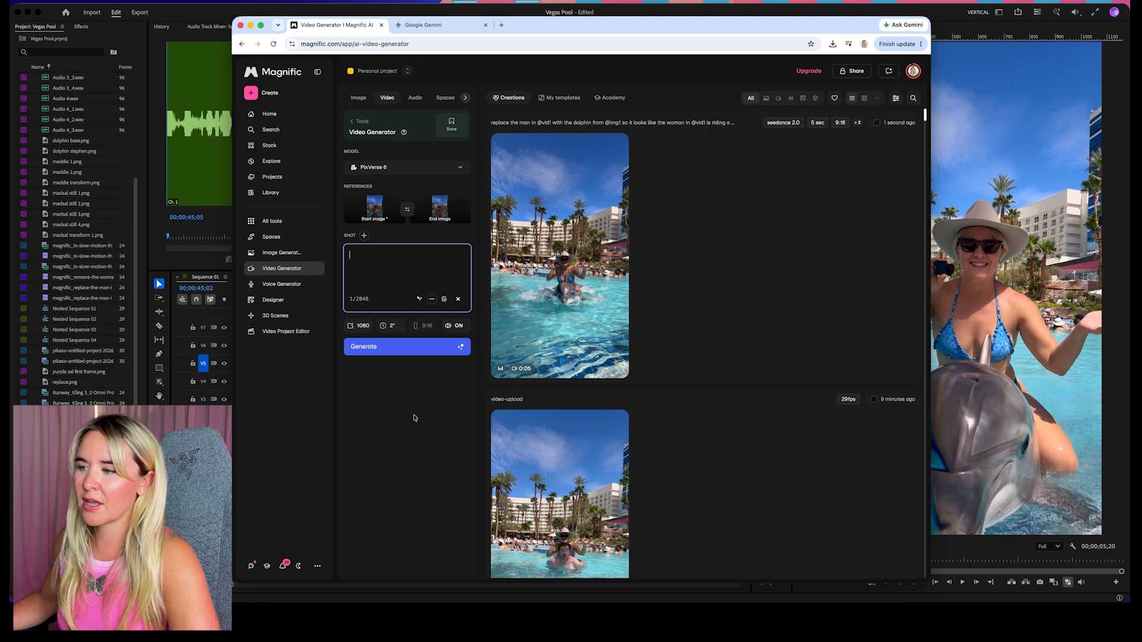
{"action": "type", "text": "t"}
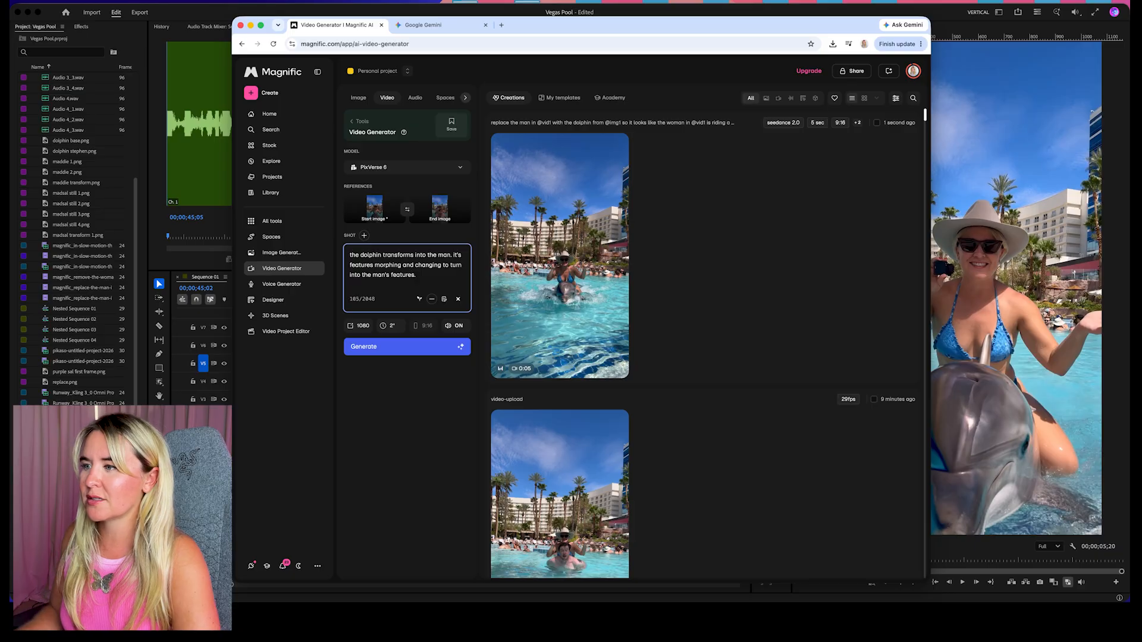
{"action": "left_click", "coordinate": [451, 326]}
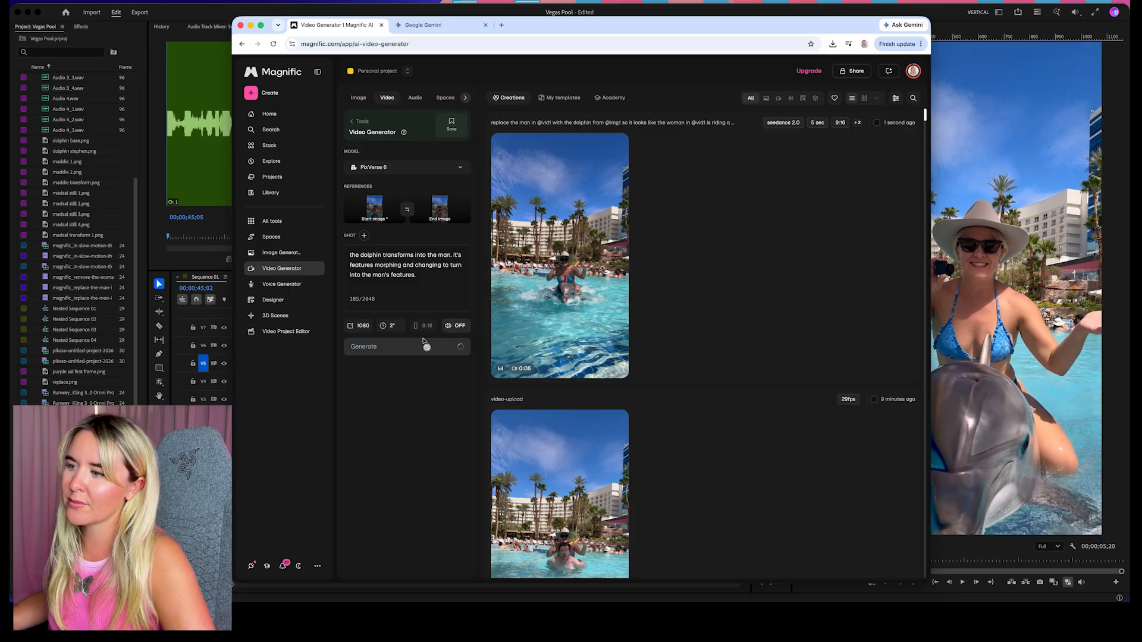
{"action": "left_click", "coordinate": [424, 346]}
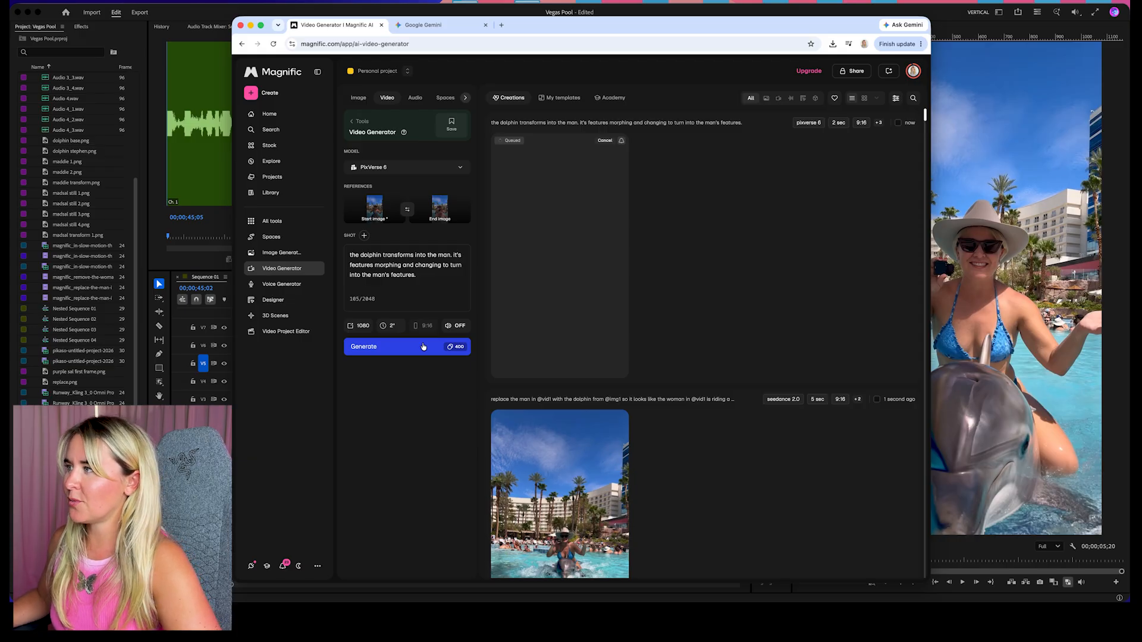
Set the duration to 1 second and generate a second version of the transformation
{"action": "left_click", "coordinate": [394, 328]}
{"action": "left_click", "coordinate": [390, 352]}
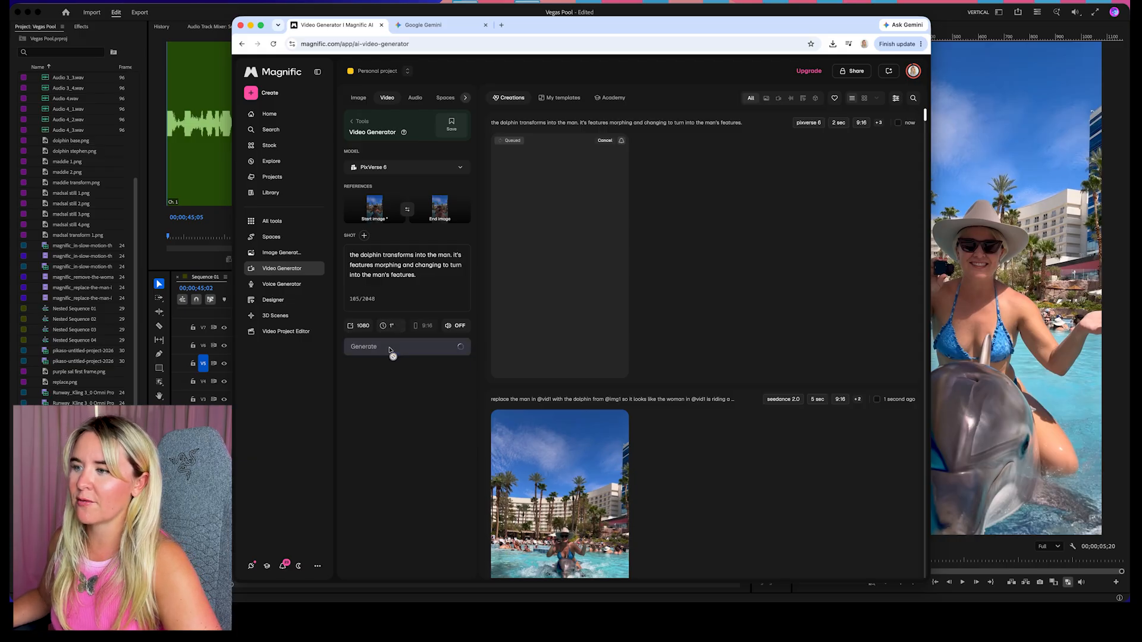
{"action": "left_click", "coordinate": [427, 353]}
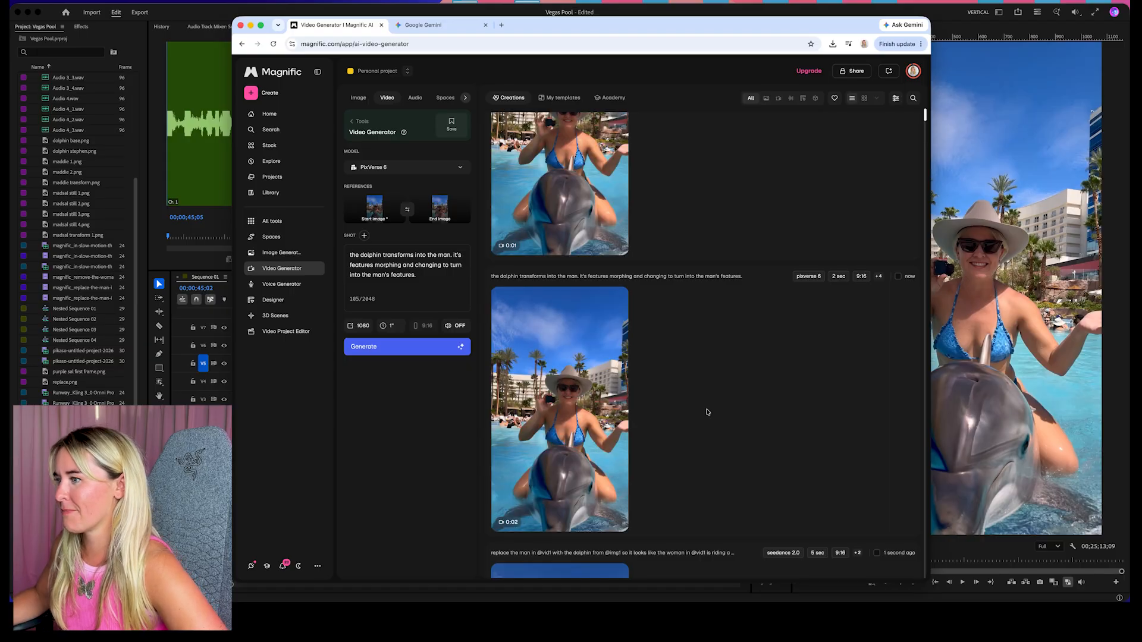
Play the 2-second and 1-second transformation videos alternately to compare how the dolphin morphs into the man
{"action": "left_click", "coordinate": [567, 444]}
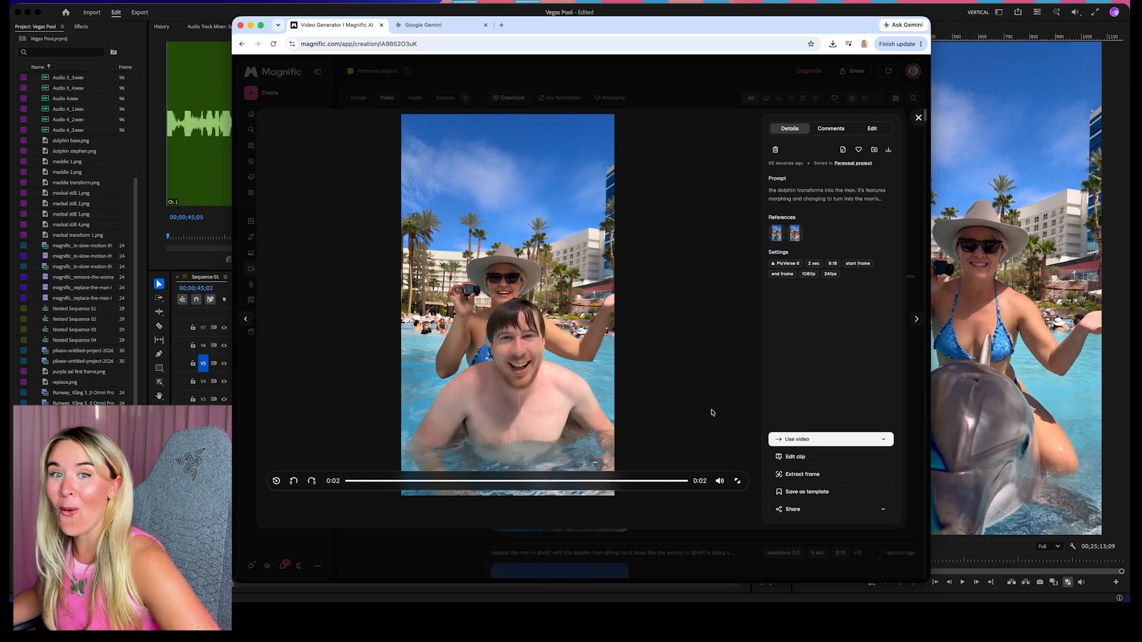
{"action": "left_click", "coordinate": [918, 119]}
{"action": "left_click", "coordinate": [603, 188]}
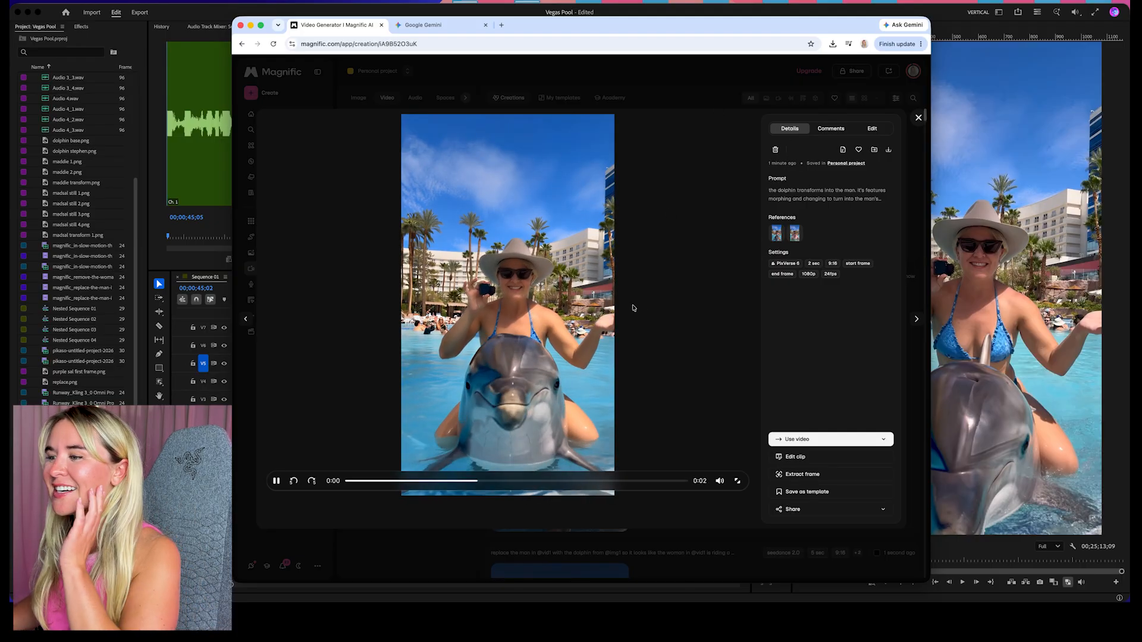
{"action": "key", "text": "Left"}
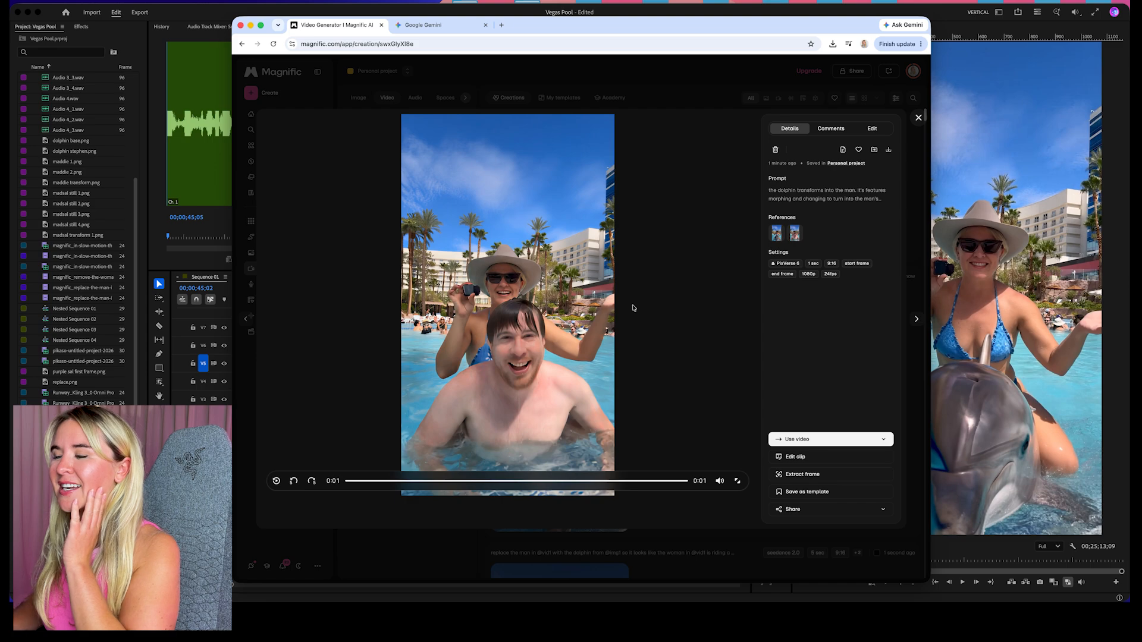
{"action": "key", "text": "Right"}
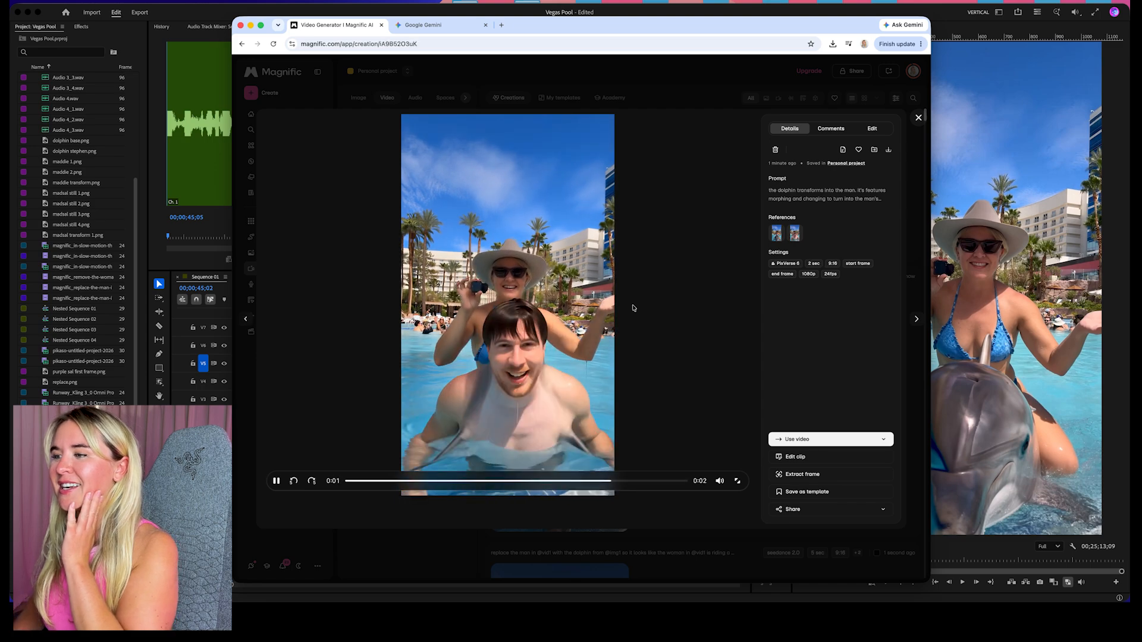
{"action": "key", "text": "Left"}
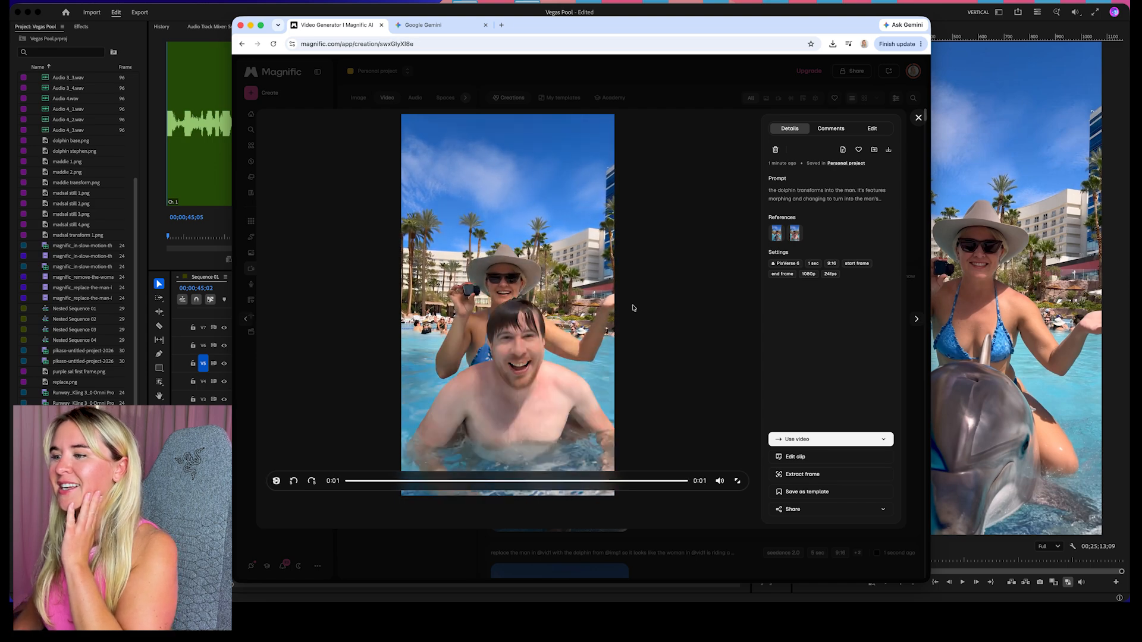
{"action": "key", "text": "Right"}
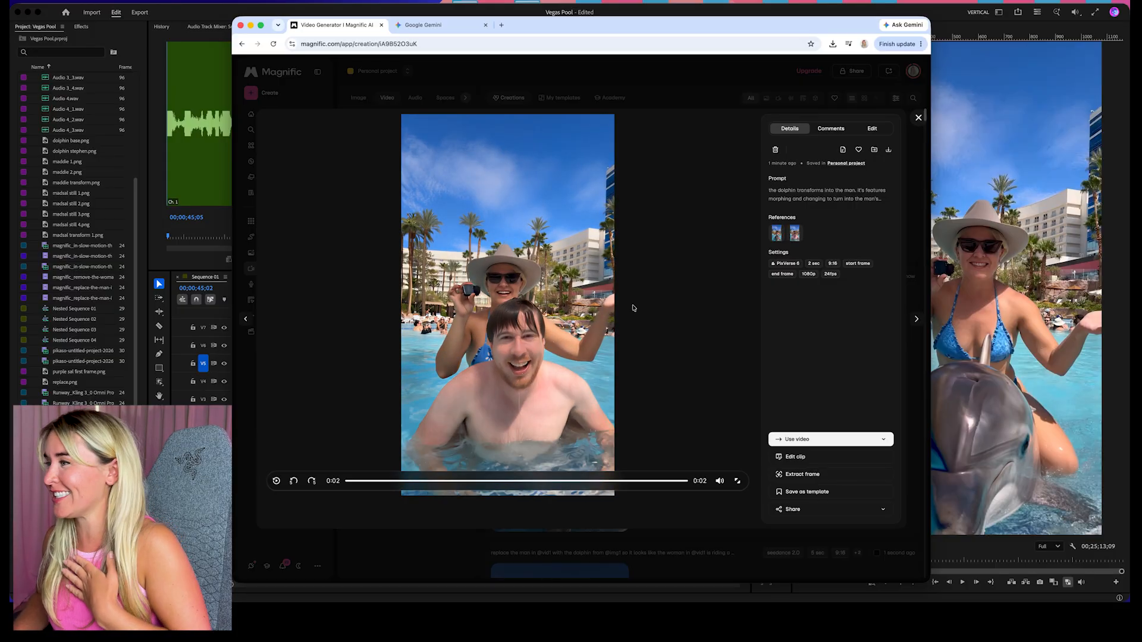
{"action": "key", "text": "Left"}
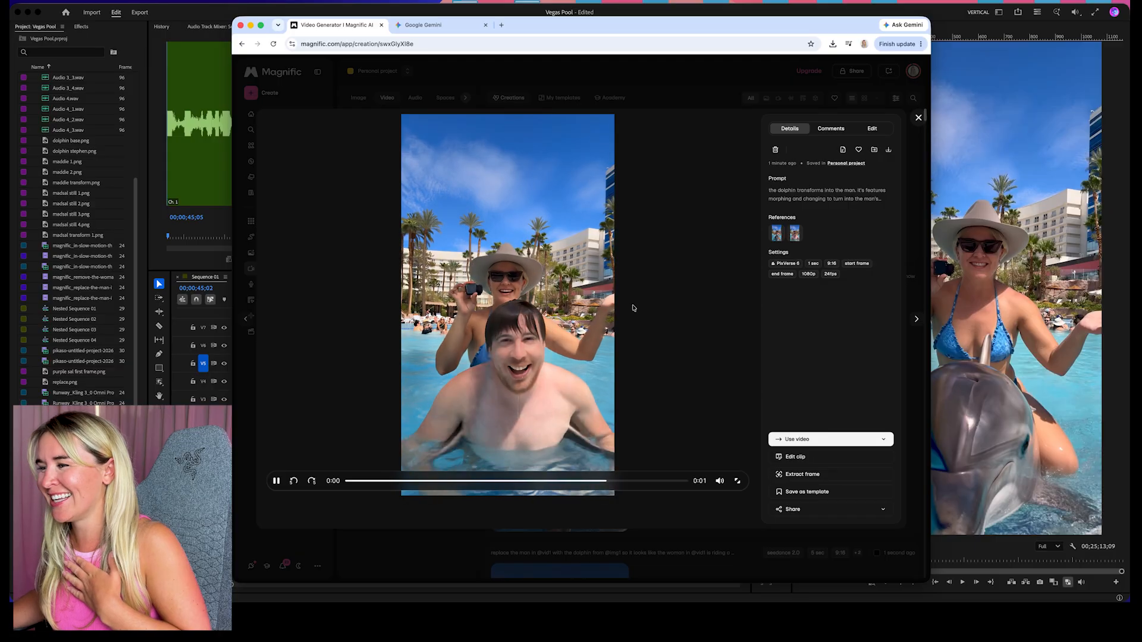
Download the 2-second dolphin-to-man transformation video and move it from Downloads into the Vegas Pool folder
{"action": "key", "text": "Right"}
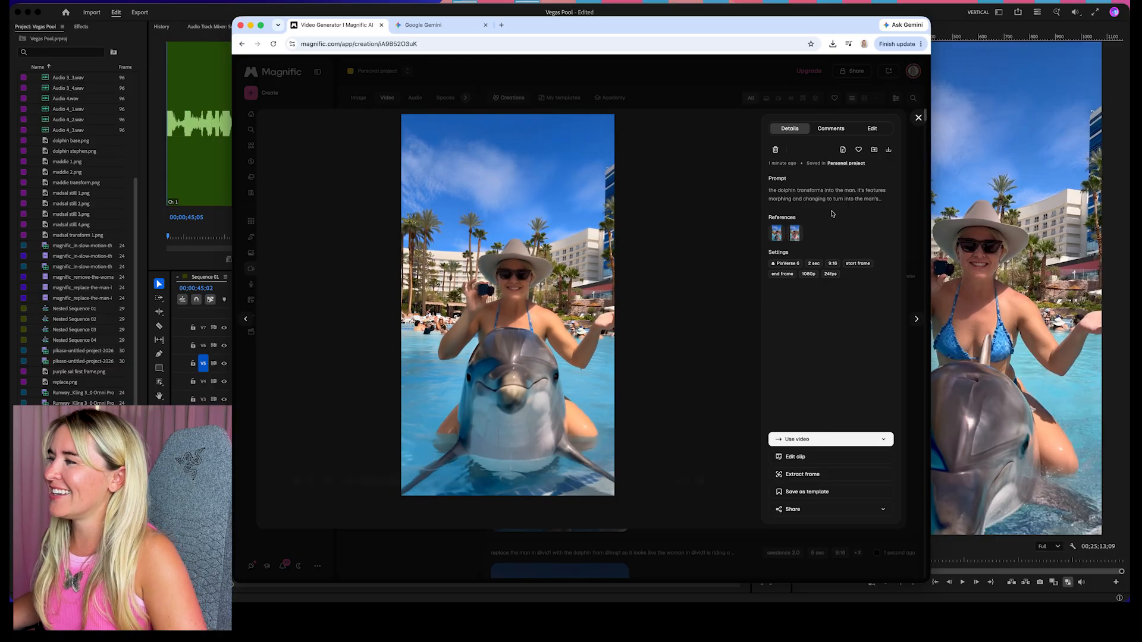
{"action": "left_click", "coordinate": [887, 152]}
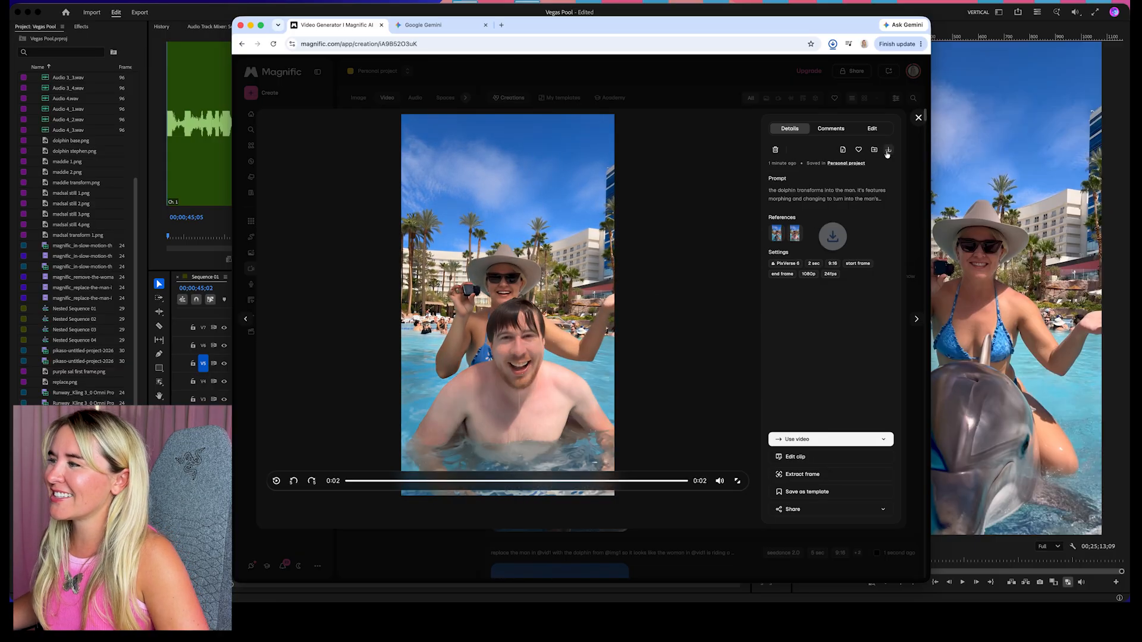
{"action": "mouse_move", "coordinate": [359, 602]}
{"action": "left_click", "coordinate": [268, 582]}
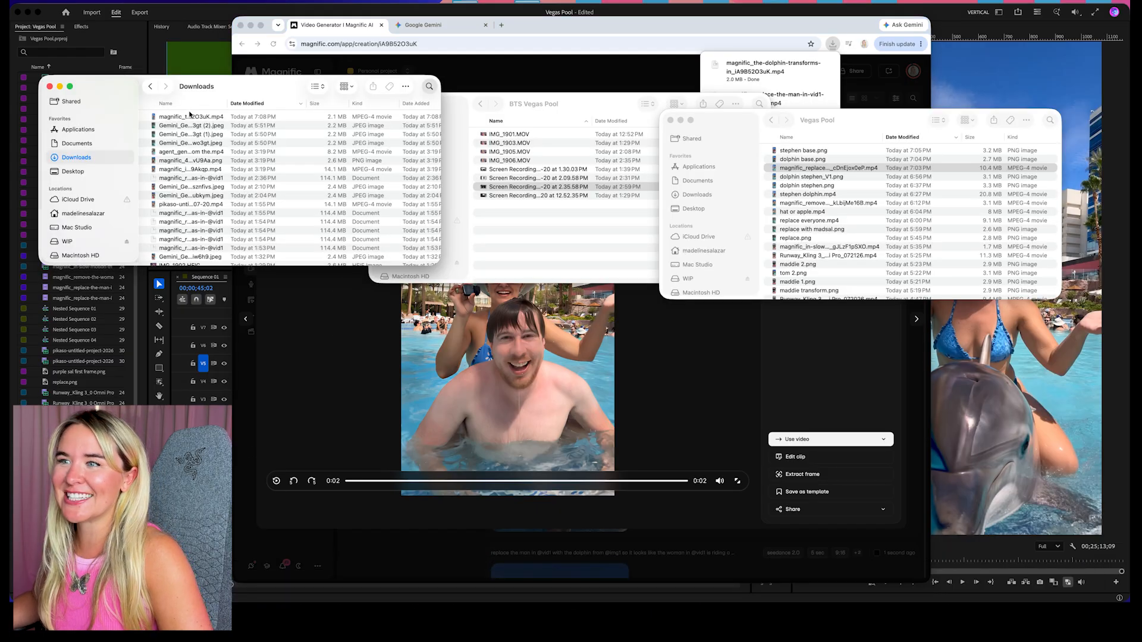
{"action": "left_click_drag", "start_coordinate": [190, 114], "coordinate": [858, 224]}
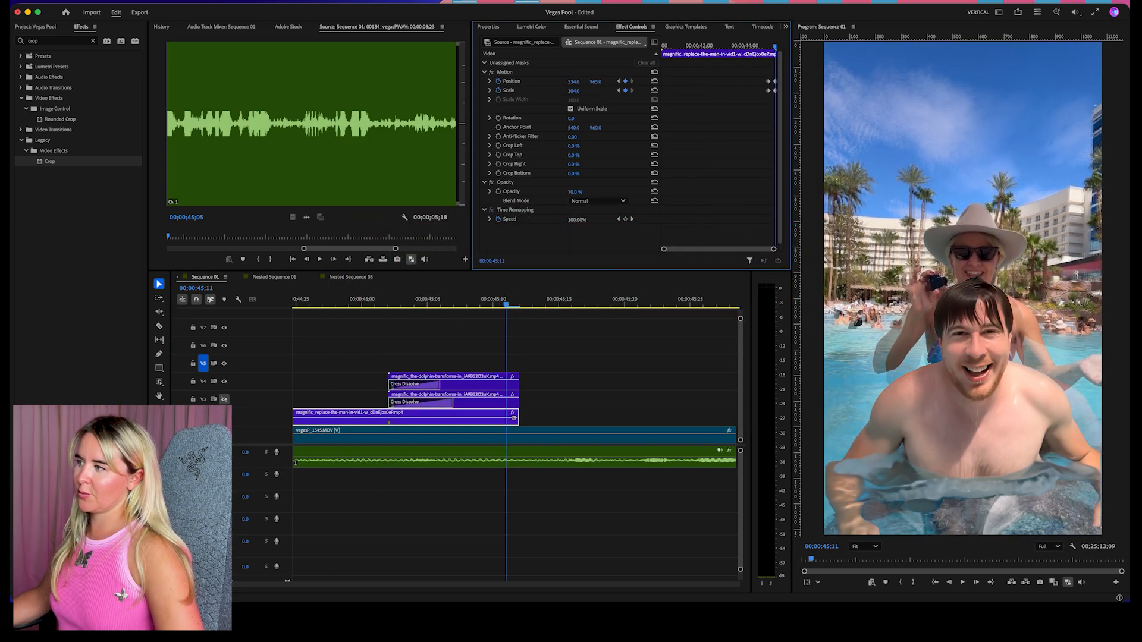
In Premiere Pro, fine-tune the replace-the-man clip's vertical position, restore its opacity to 100%, and play through the transformation
{"action": "left_click_drag", "start_coordinate": [595, 82], "coordinate": [600, 82]}
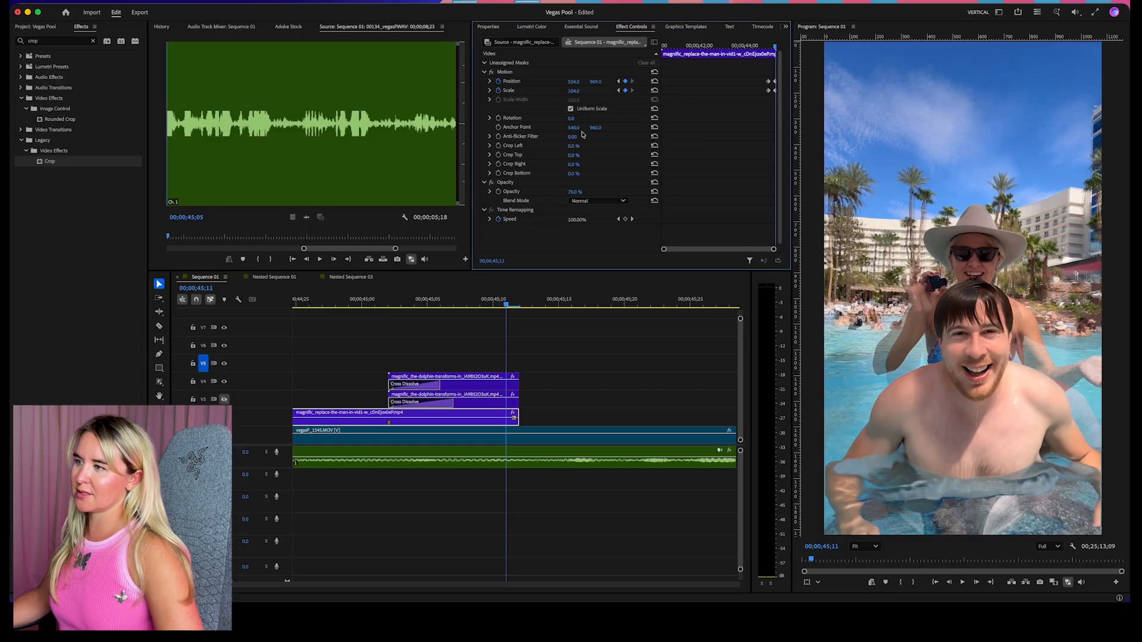
{"action": "left_click_drag", "start_coordinate": [581, 191], "coordinate": [599, 192]}
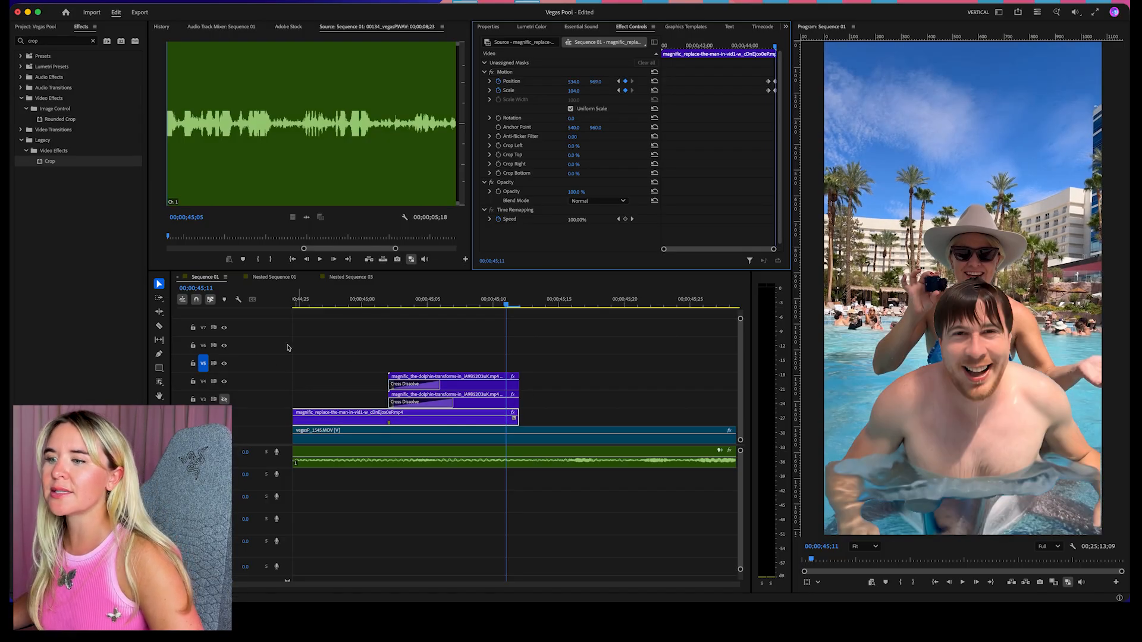
{"action": "left_click", "coordinate": [334, 304]}
{"action": "key", "text": "space"}
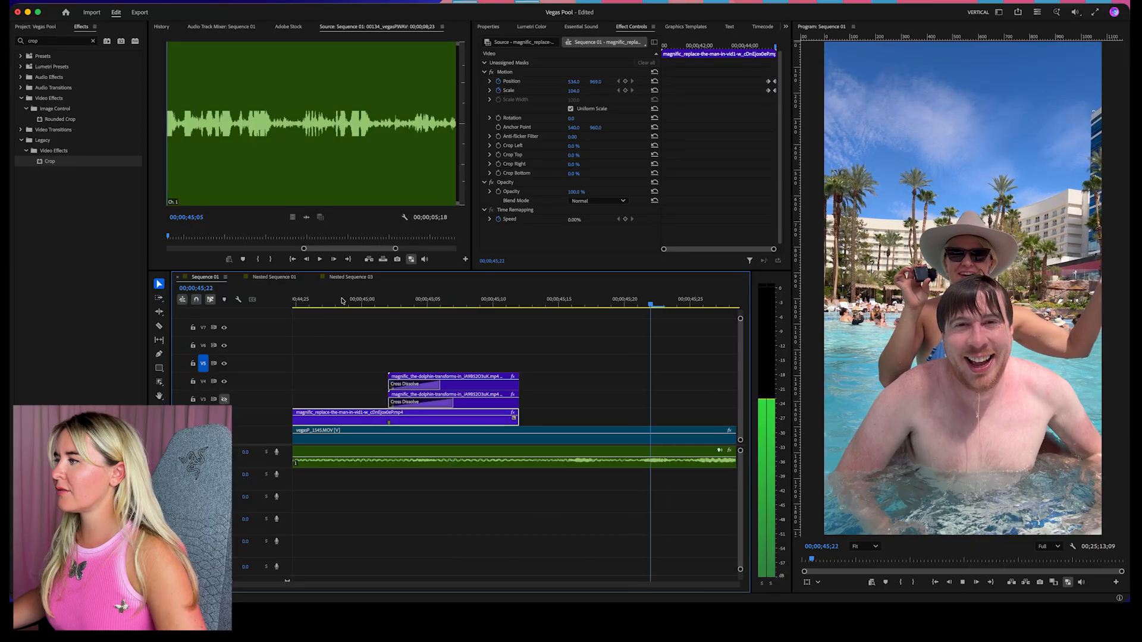
{"action": "key", "text": "space"}
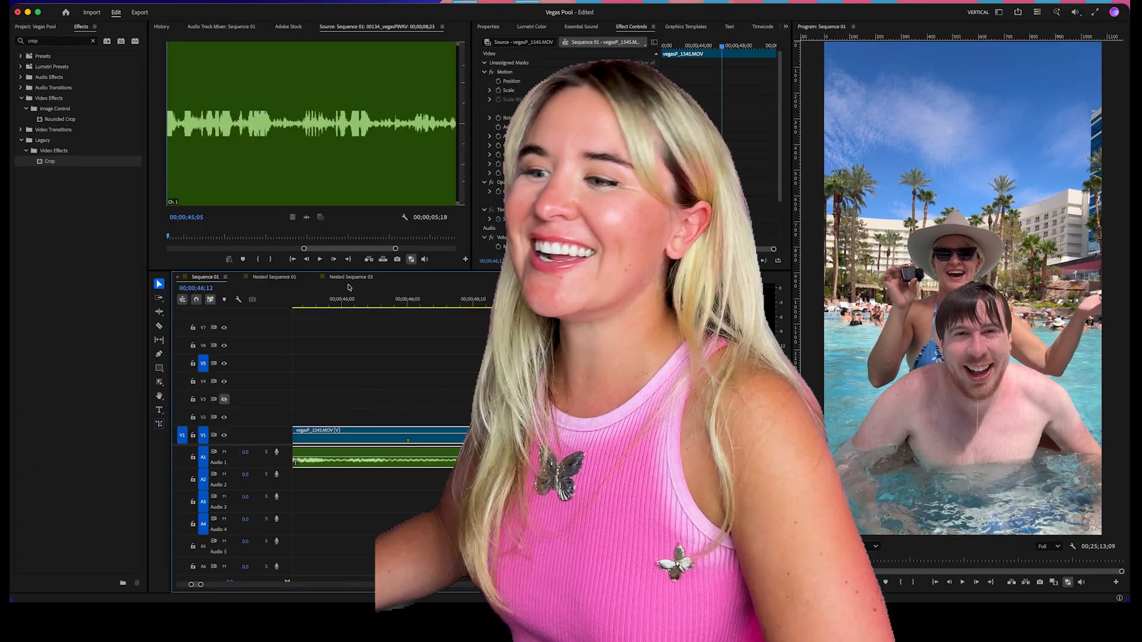